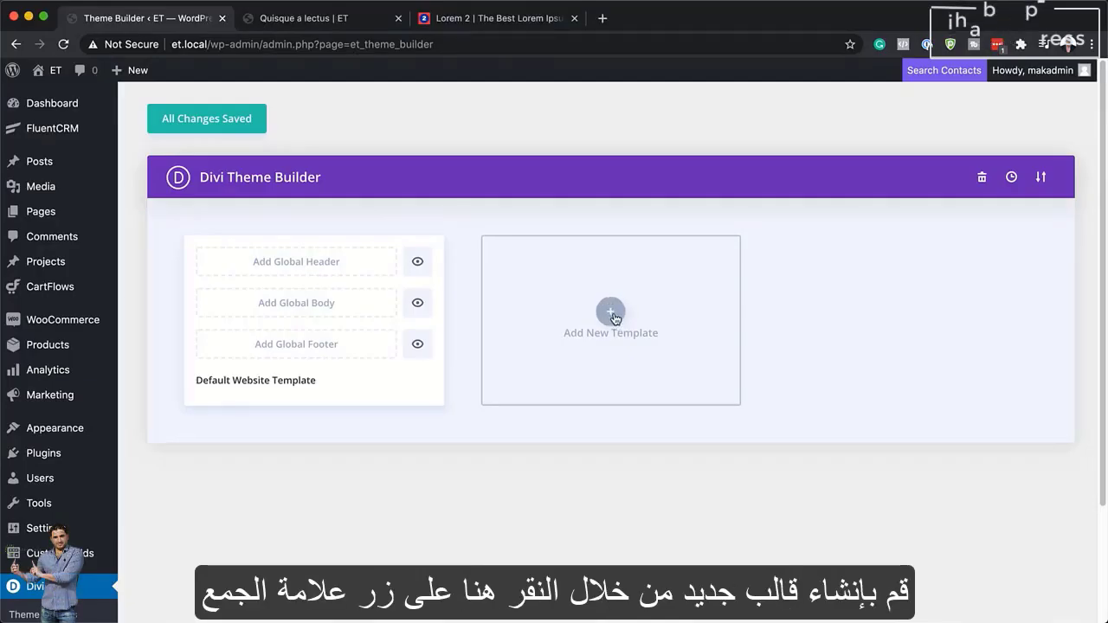
Create a theme template assigned to All Posts and start building its custom body from scratch
left_click(611, 314)
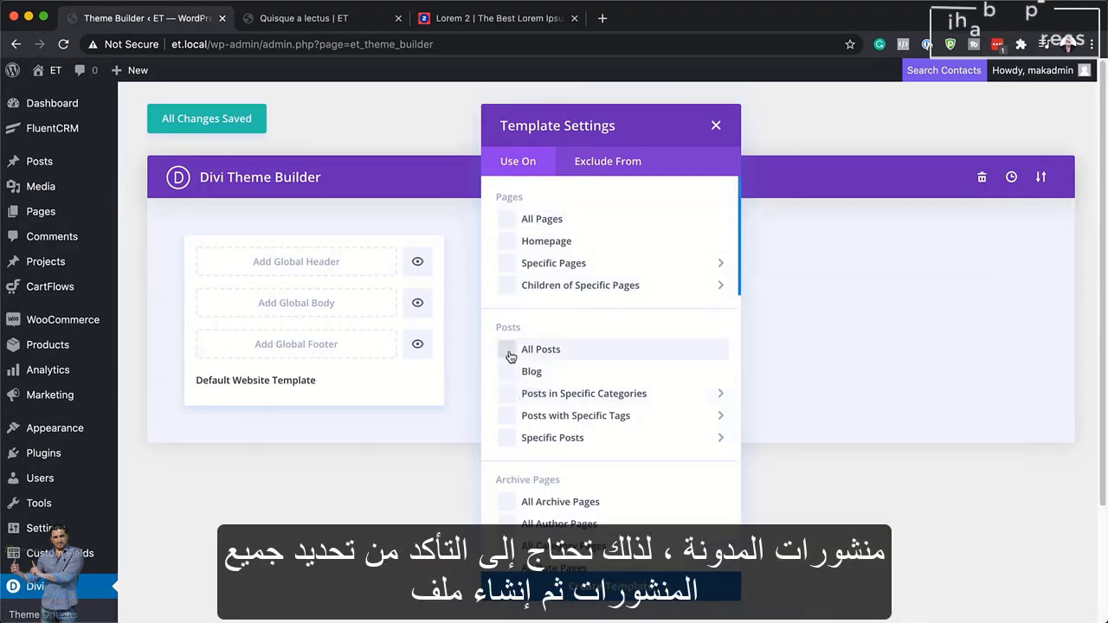
left_click(625, 593)
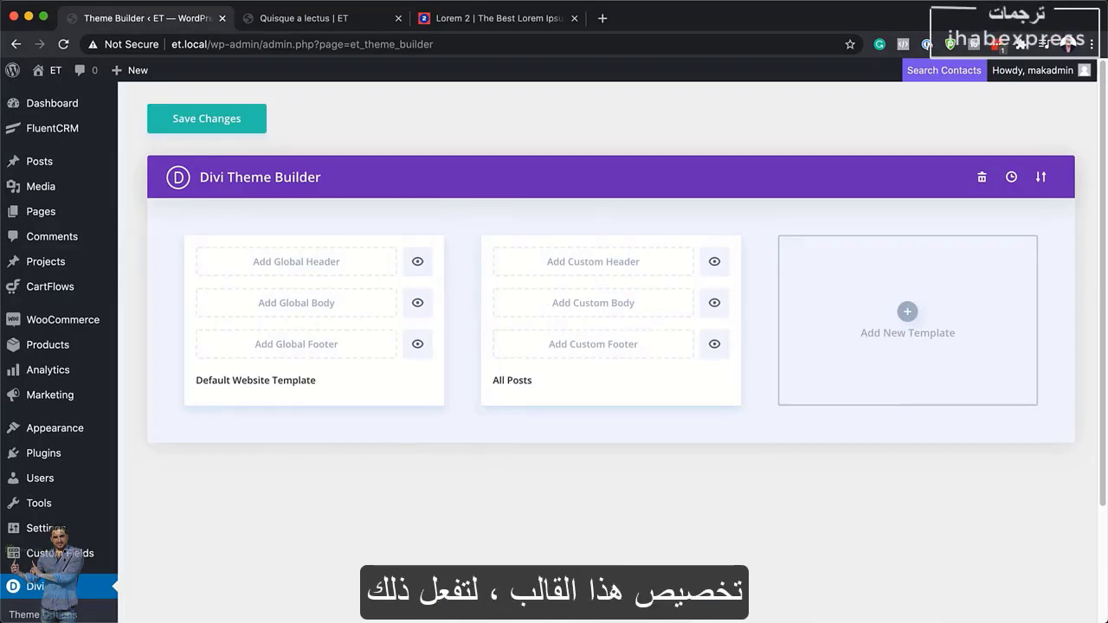
left_click(586, 309)
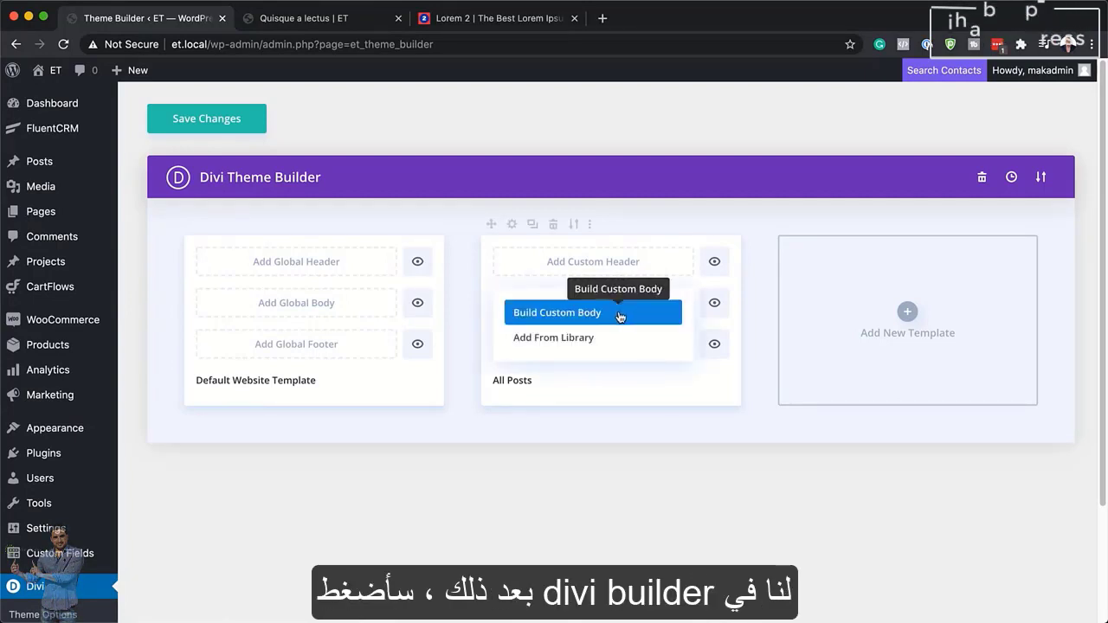
left_click(619, 312)
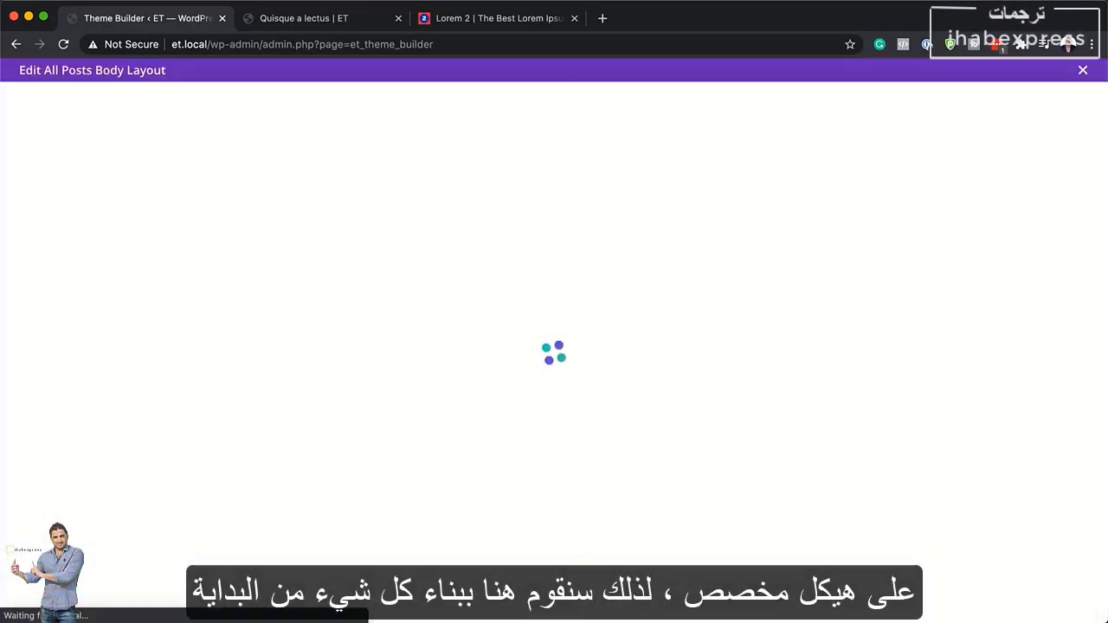
left_click(273, 367)
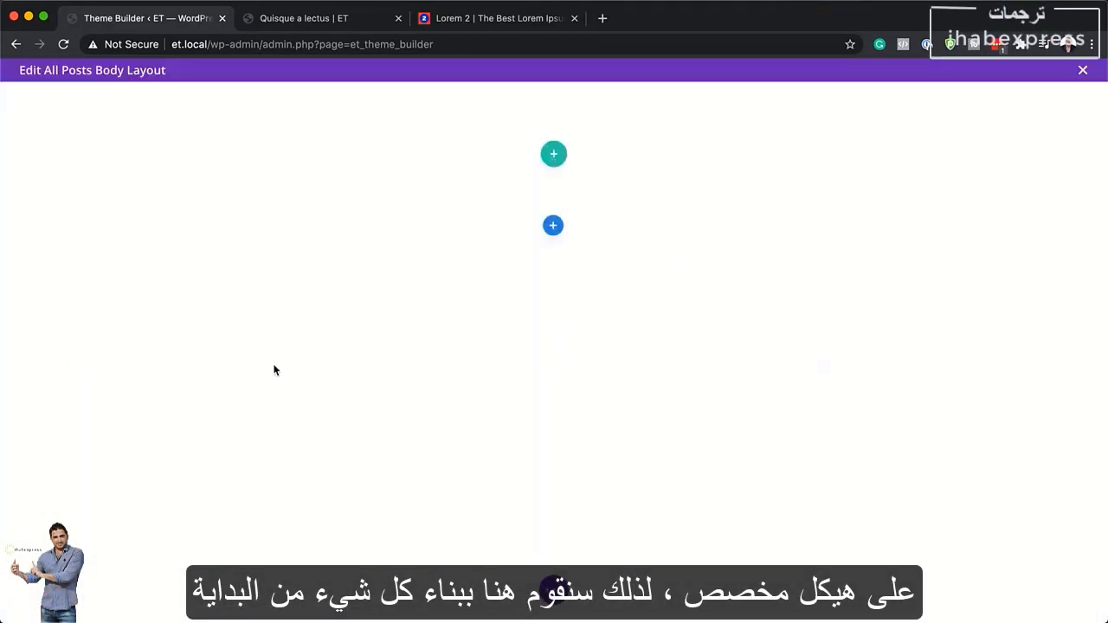
left_click(678, 188)
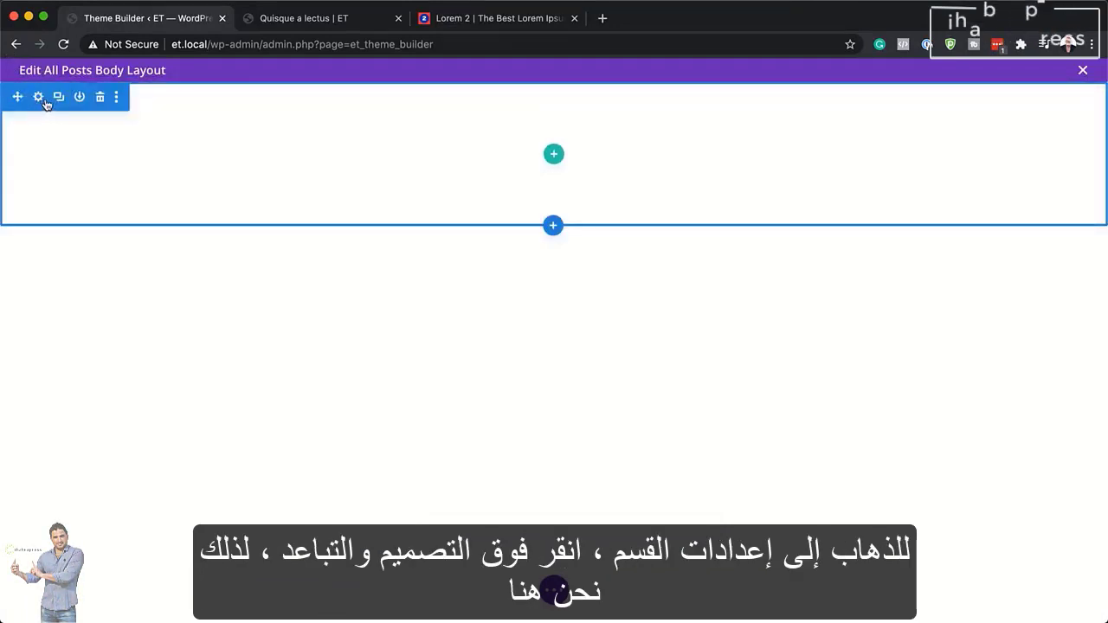
Set the section's top and bottom padding to 0px and save the section settings
left_click(39, 99)
left_click(127, 152)
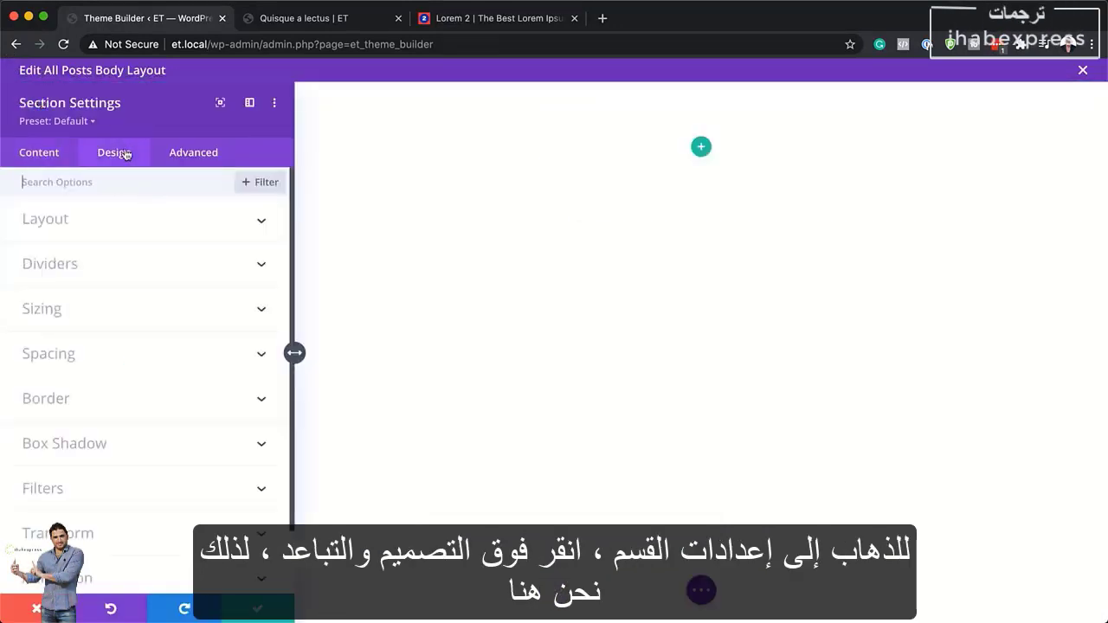
left_click(64, 355)
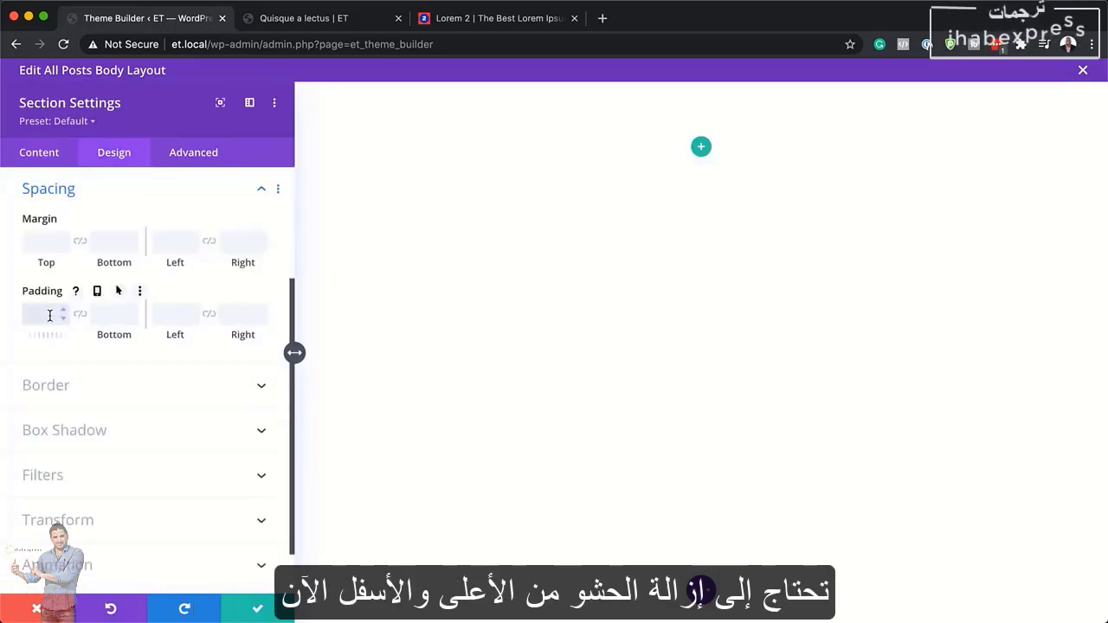
type("0")
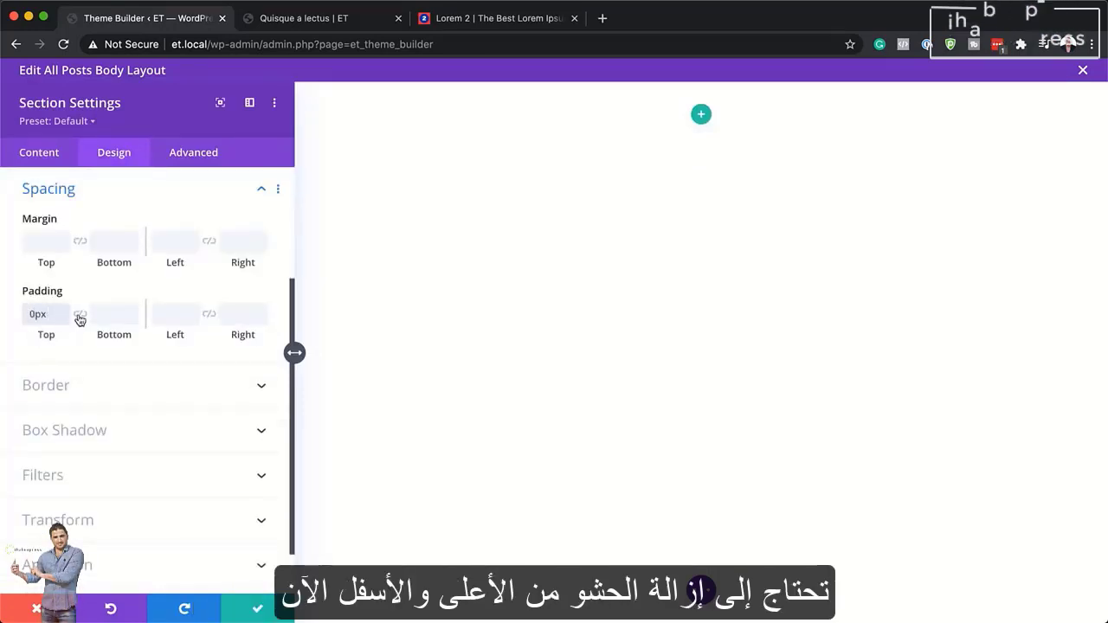
left_click(79, 314)
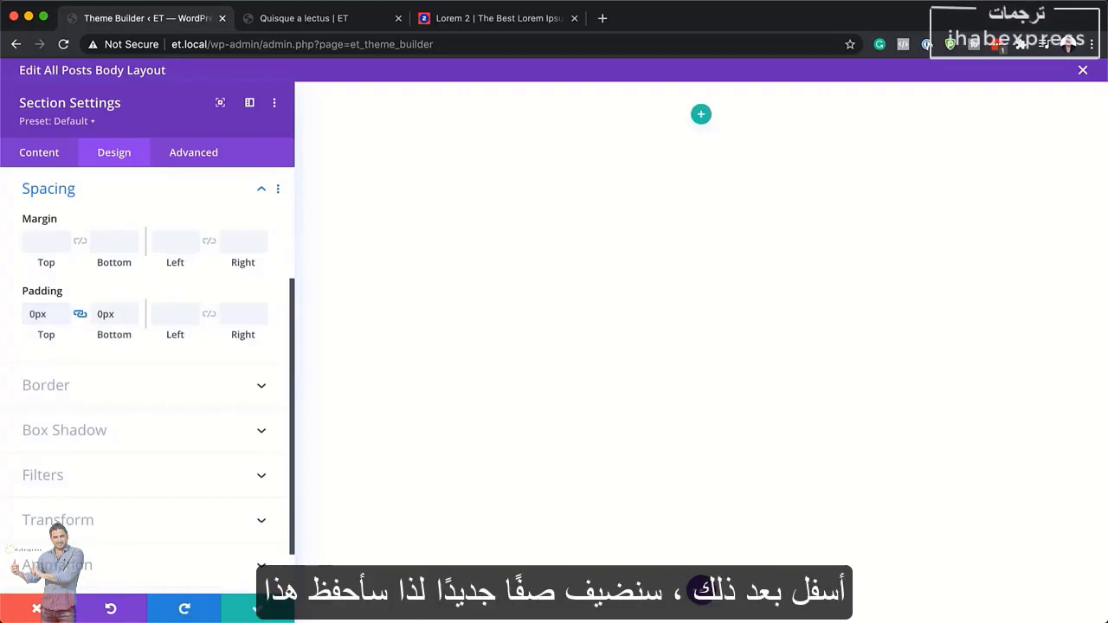
left_click(258, 609)
Insert a row with two equal columns into the section without adding a module
left_click(554, 115)
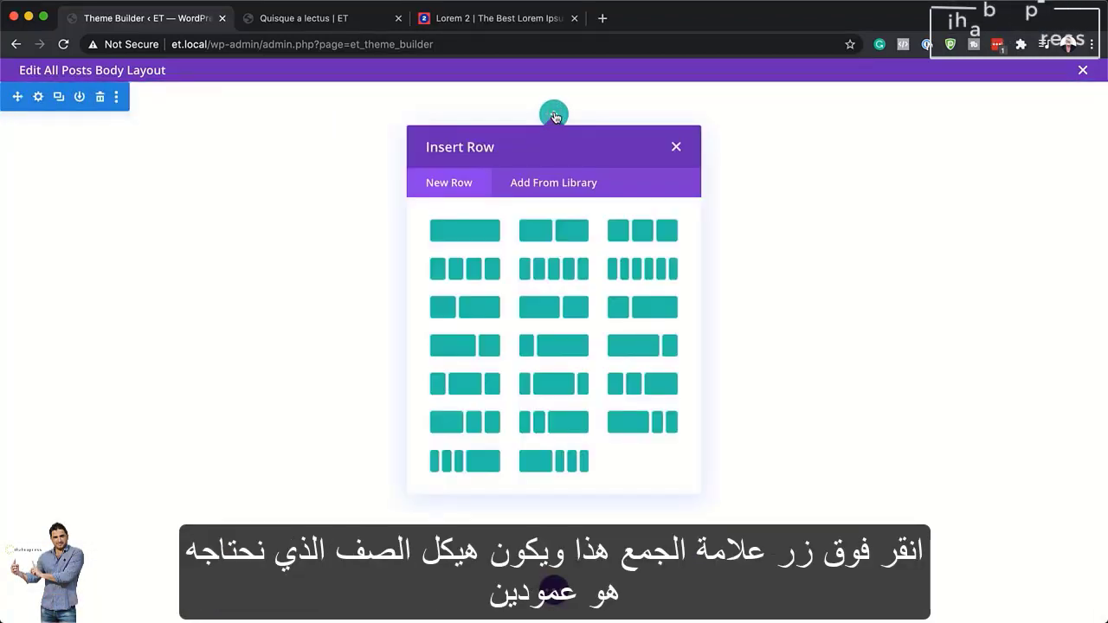
left_click(575, 237)
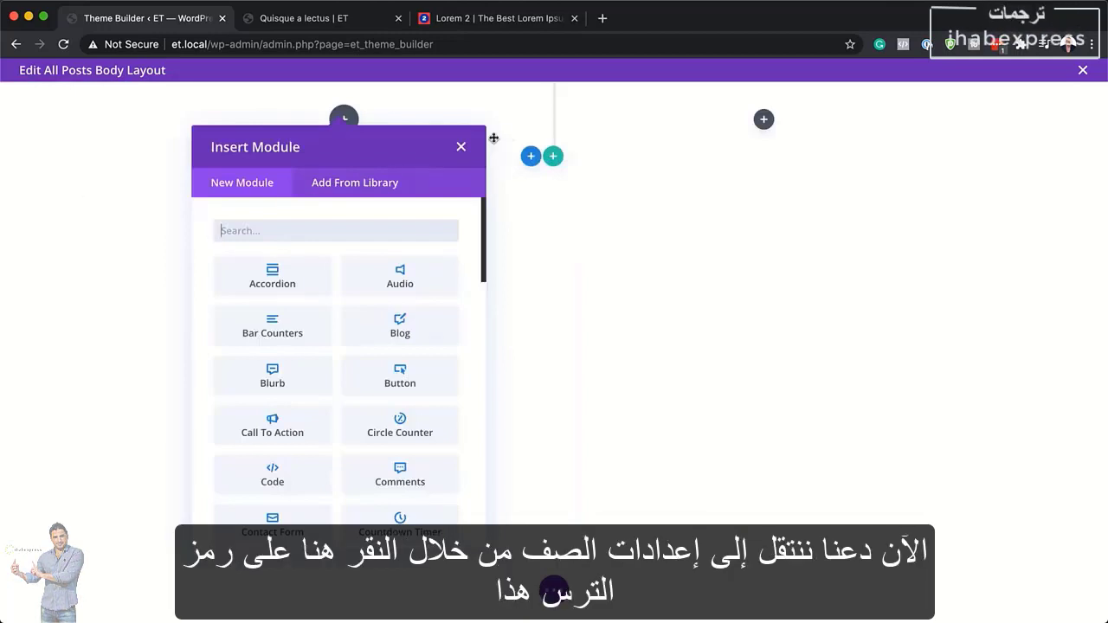
left_click(459, 147)
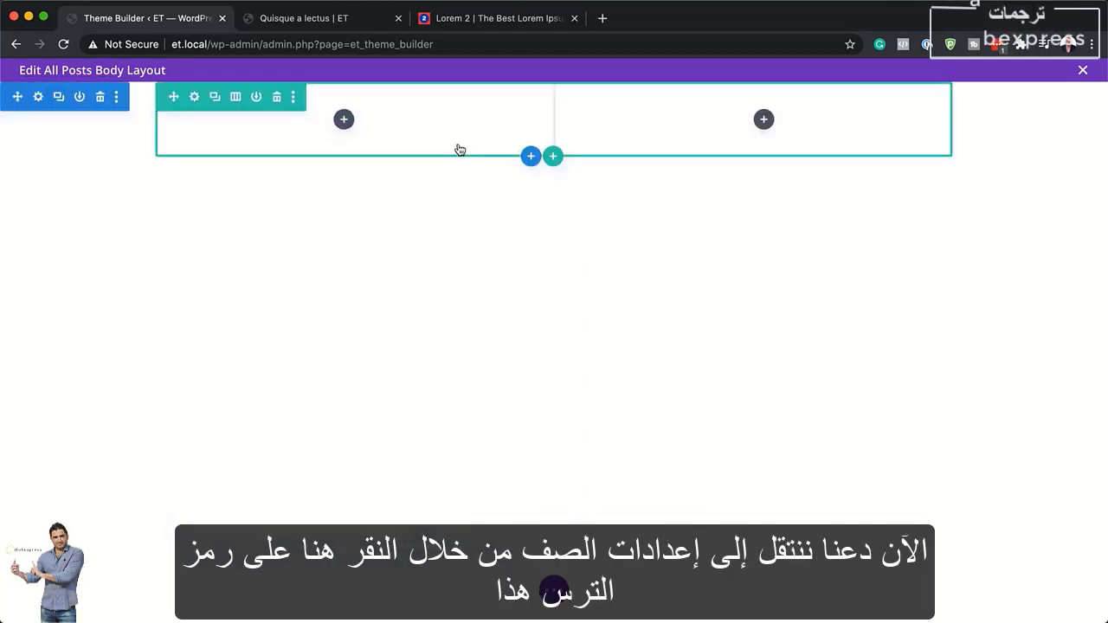
Enable a custom gutter width of 1 for the row and equalize its column heights
left_click(192, 101)
left_click(120, 154)
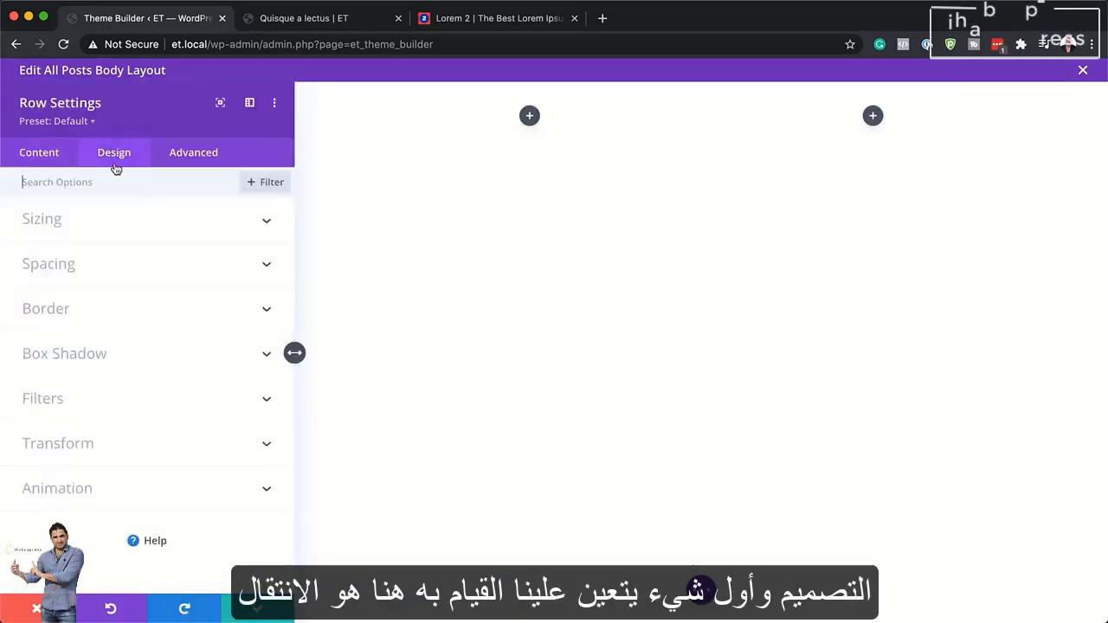
left_click(79, 228)
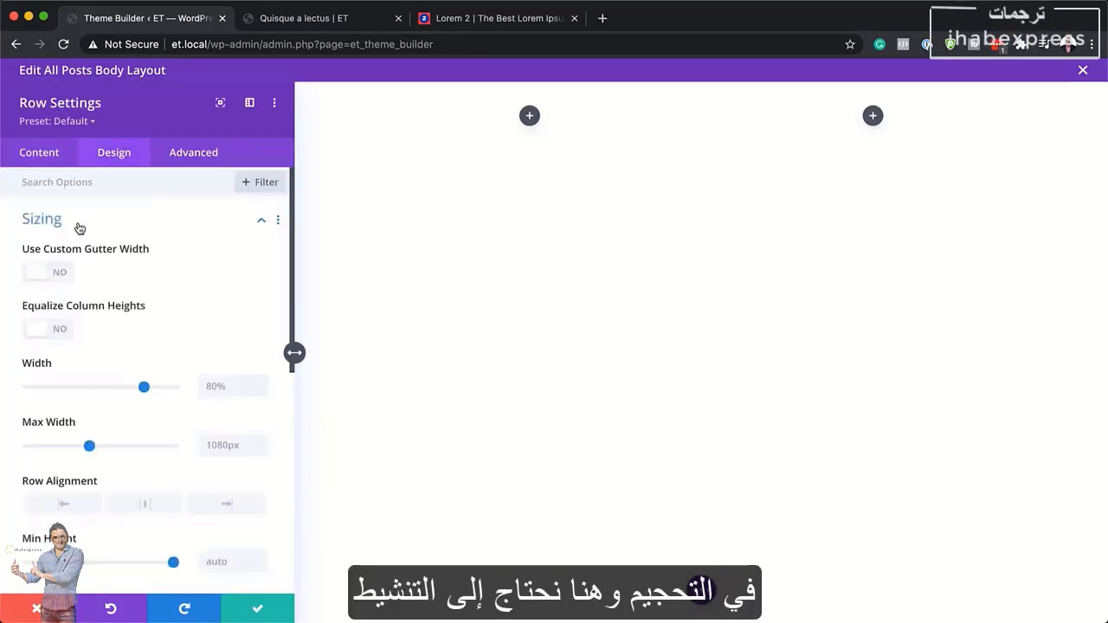
left_click(59, 274)
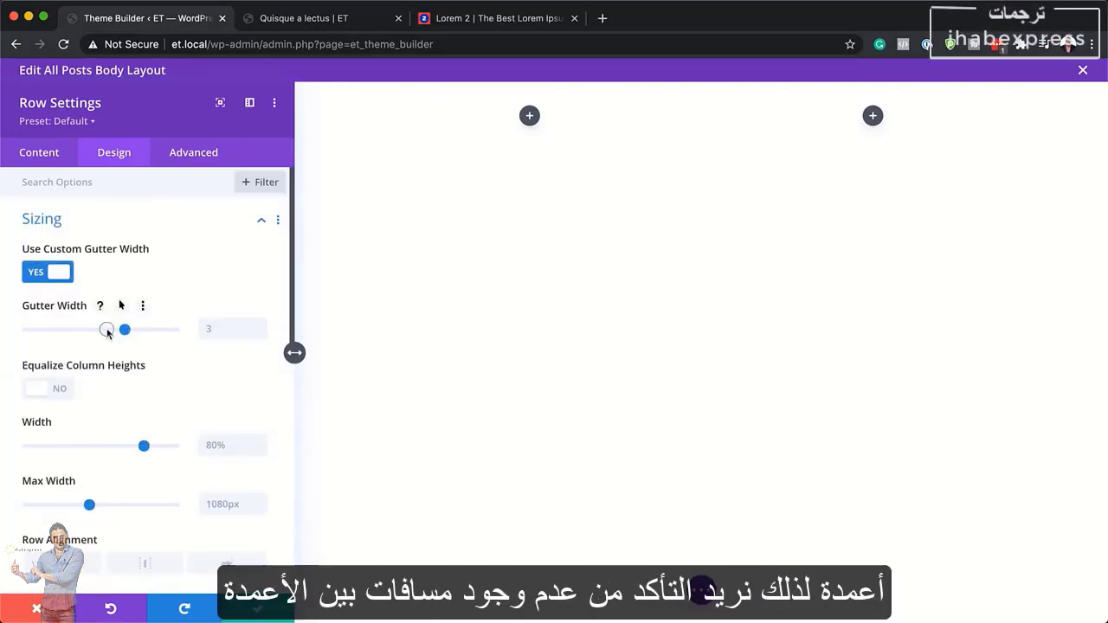
left_click_drag(106, 330, 28, 332)
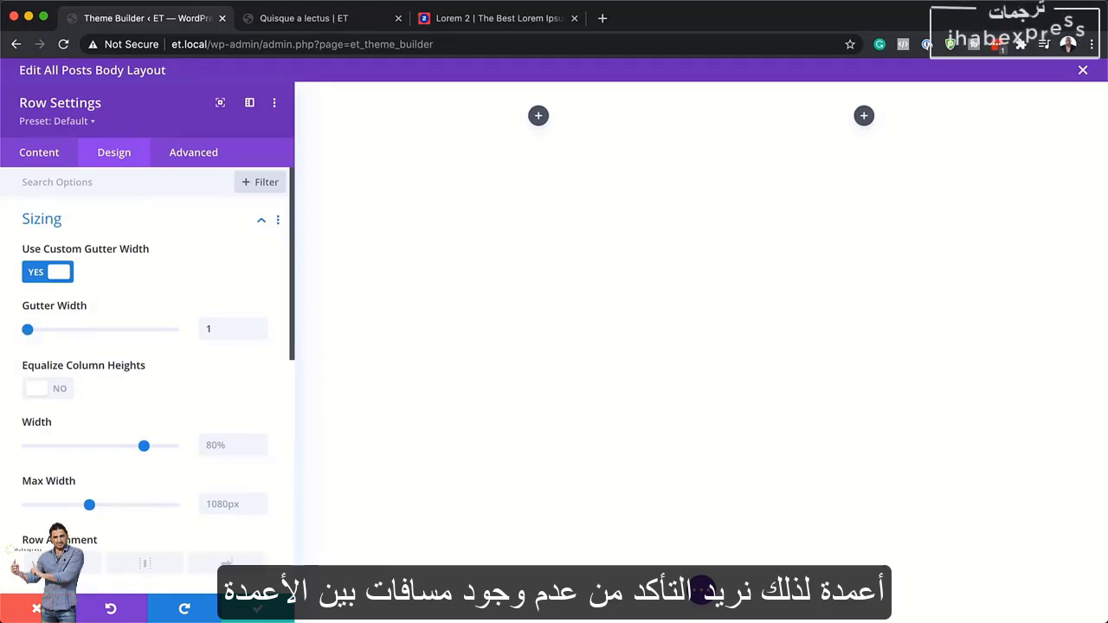
left_click(63, 390)
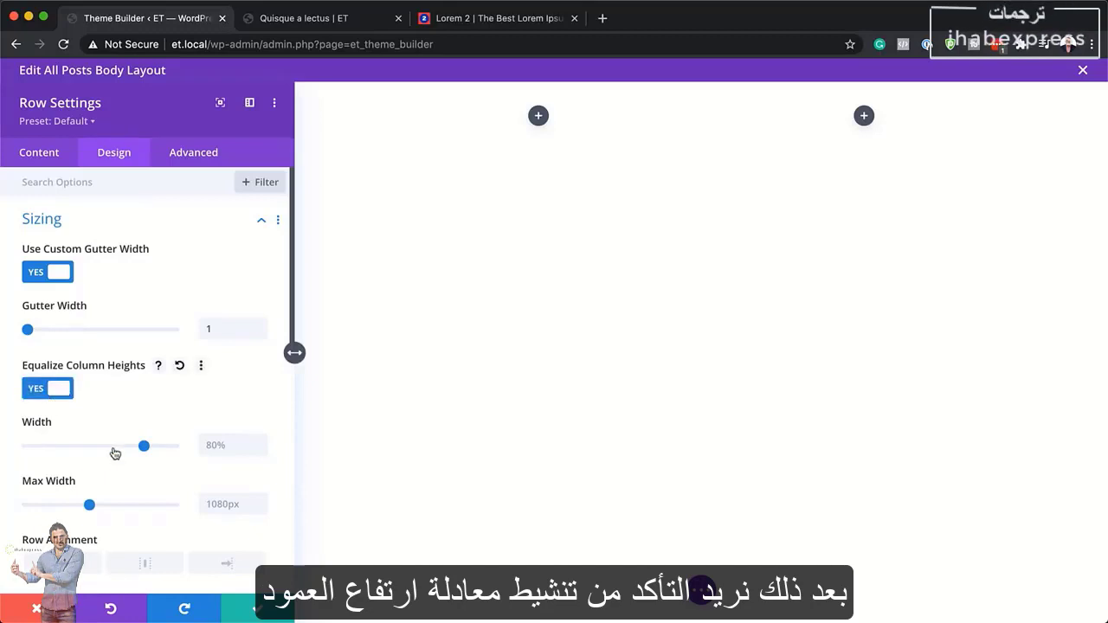
Set both the width and the max width of the row to 100%
left_click_drag(146, 445, 209, 455)
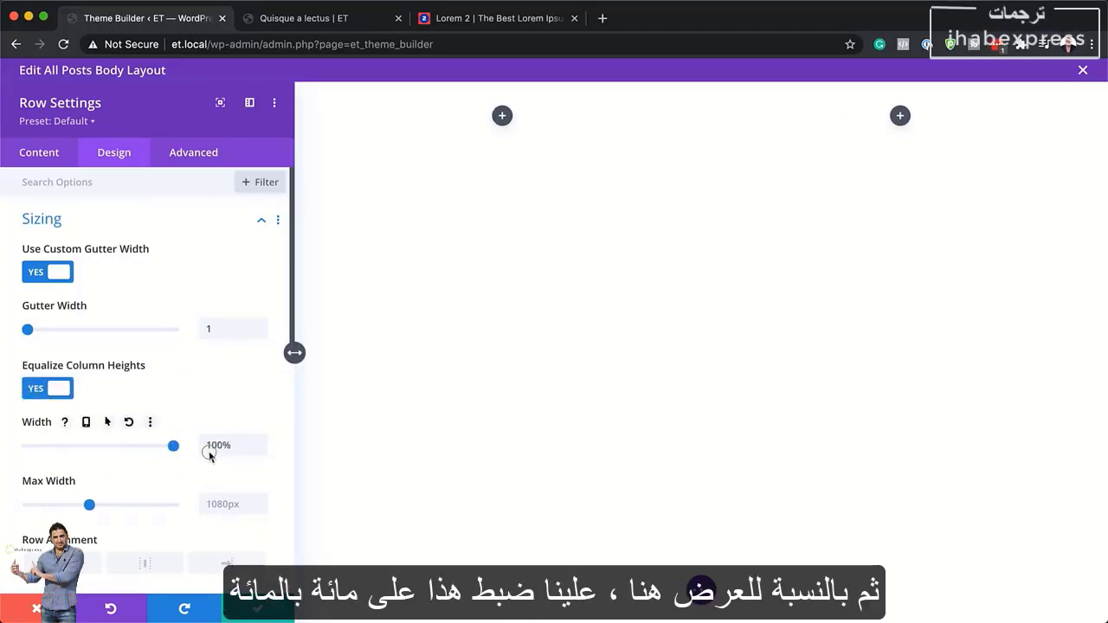
left_click(236, 504)
type("100%")
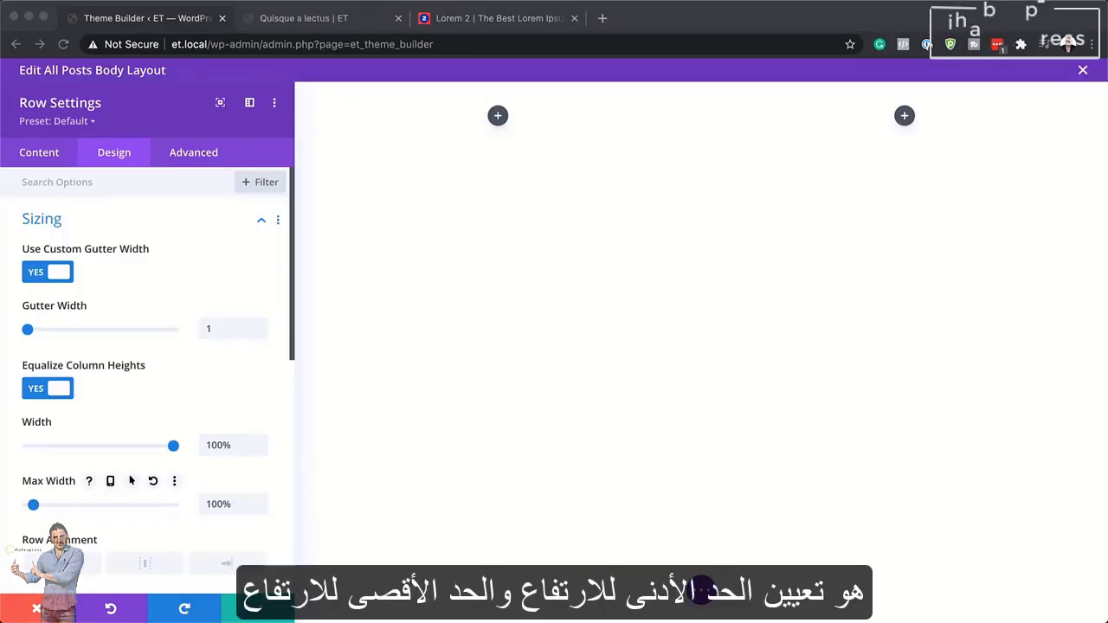
Set the row's min height and max height to 100vh
scroll(182, 406, "down", 3)
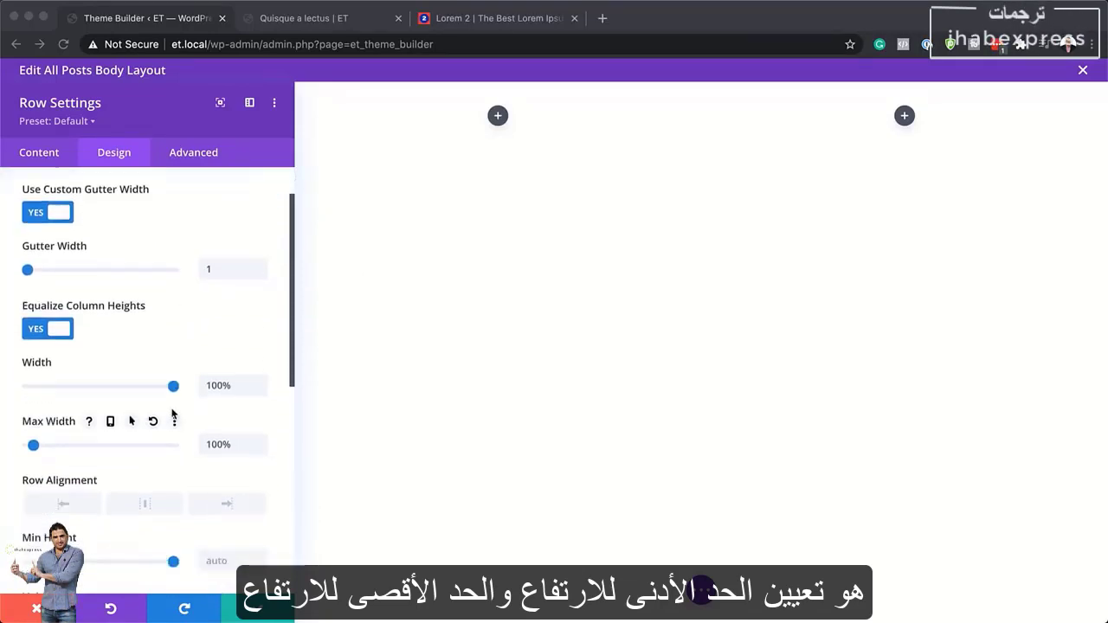
scroll(208, 442, "down", 1)
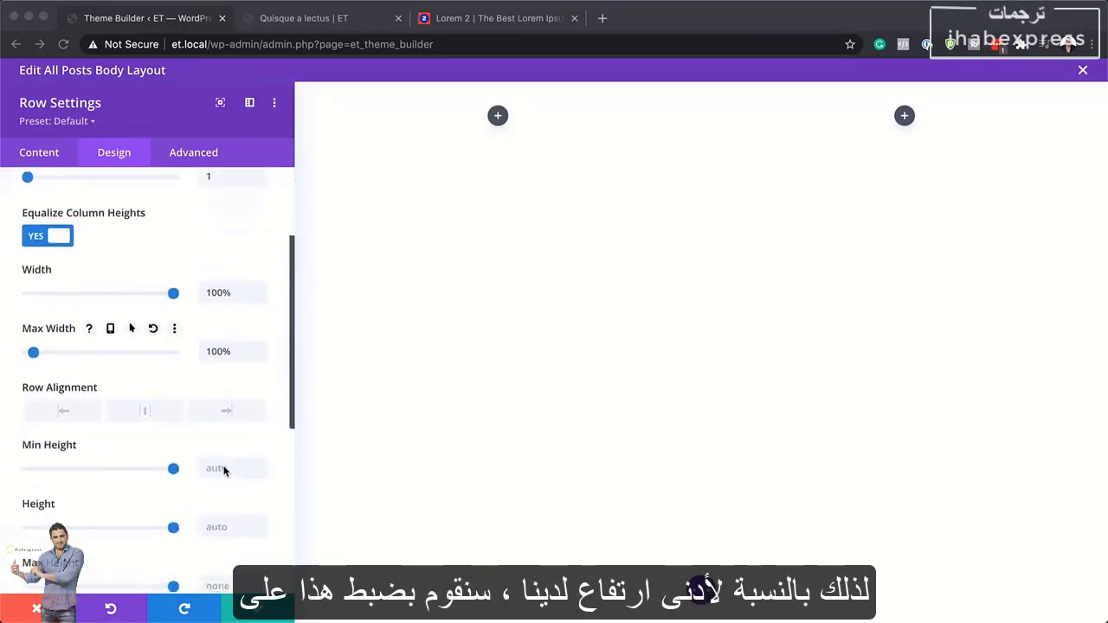
left_click(226, 468)
type("100vh")
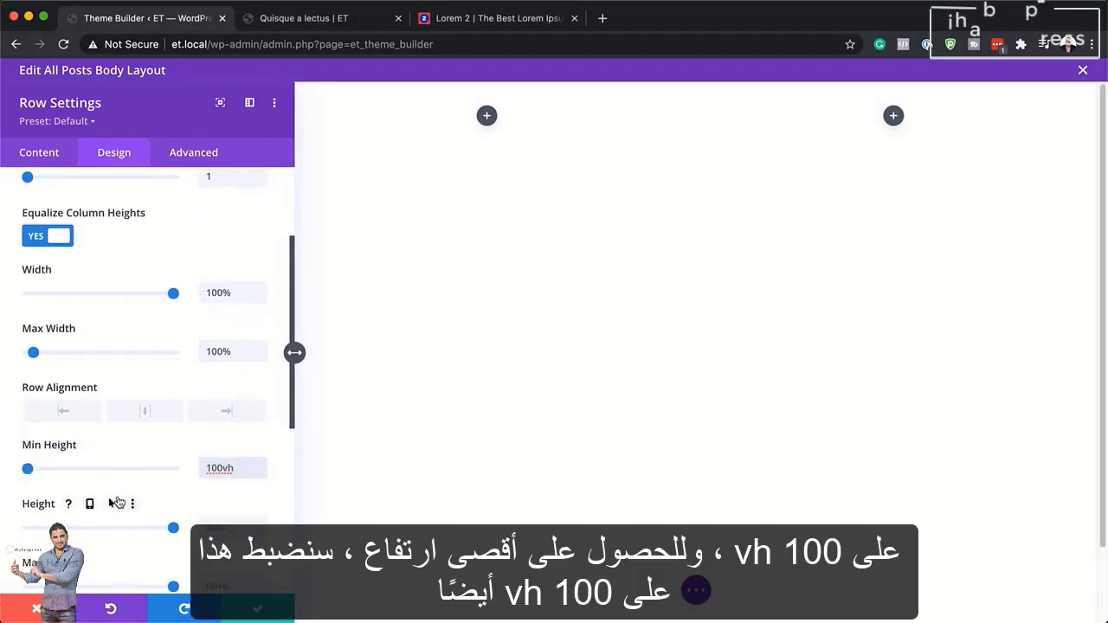
scroll(118, 503, "down", 3)
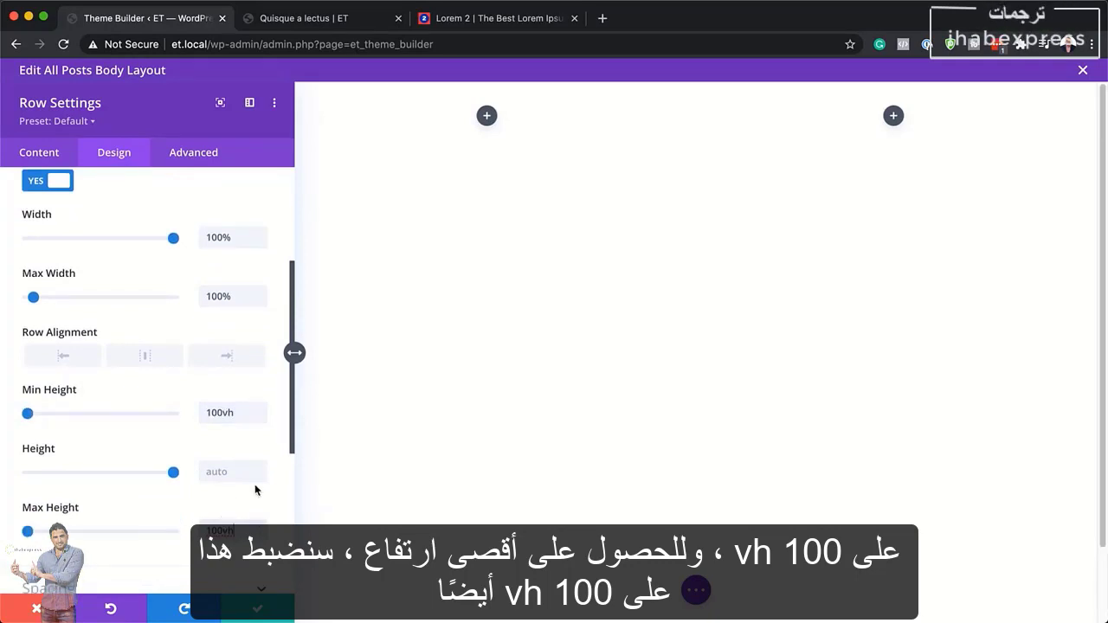
Set the row's top and bottom padding to 0px
scroll(136, 490, "down", 4)
left_click(77, 433)
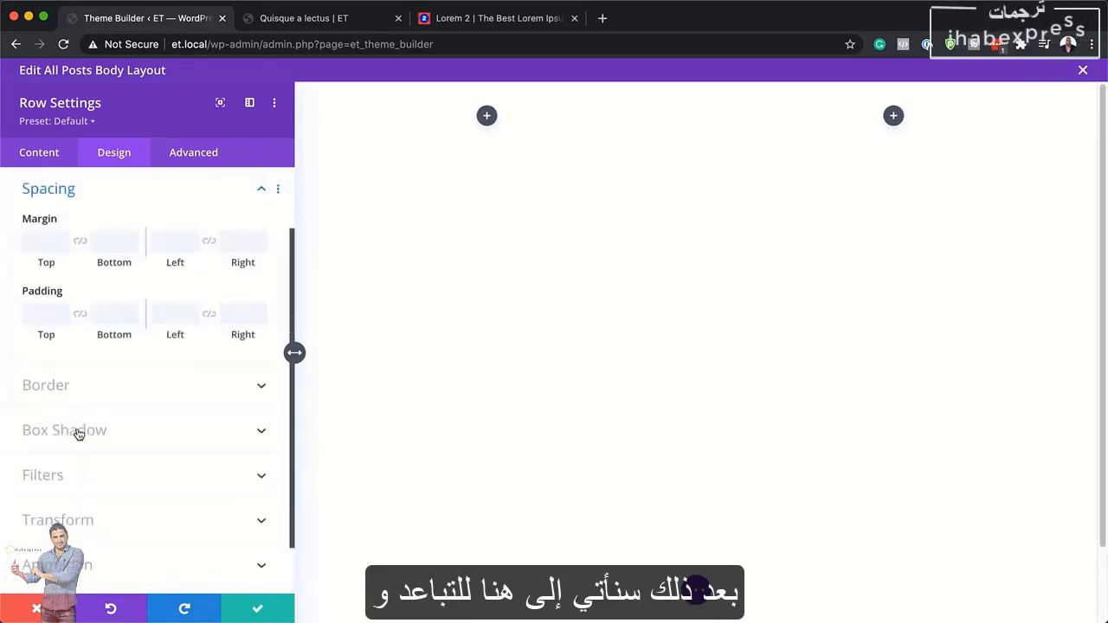
left_click(43, 313)
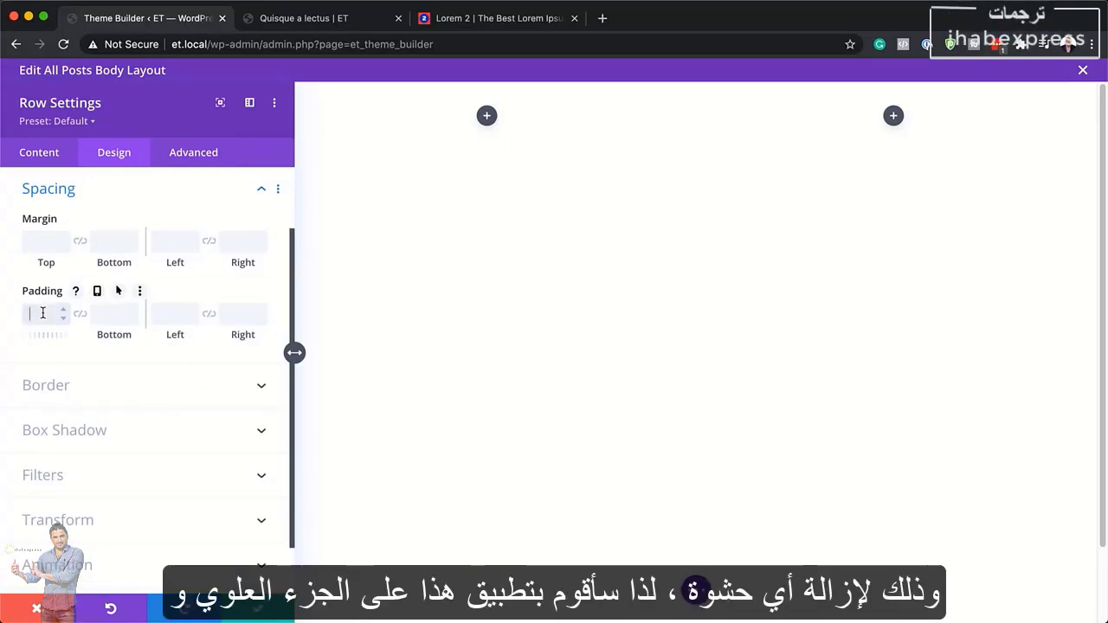
type("0")
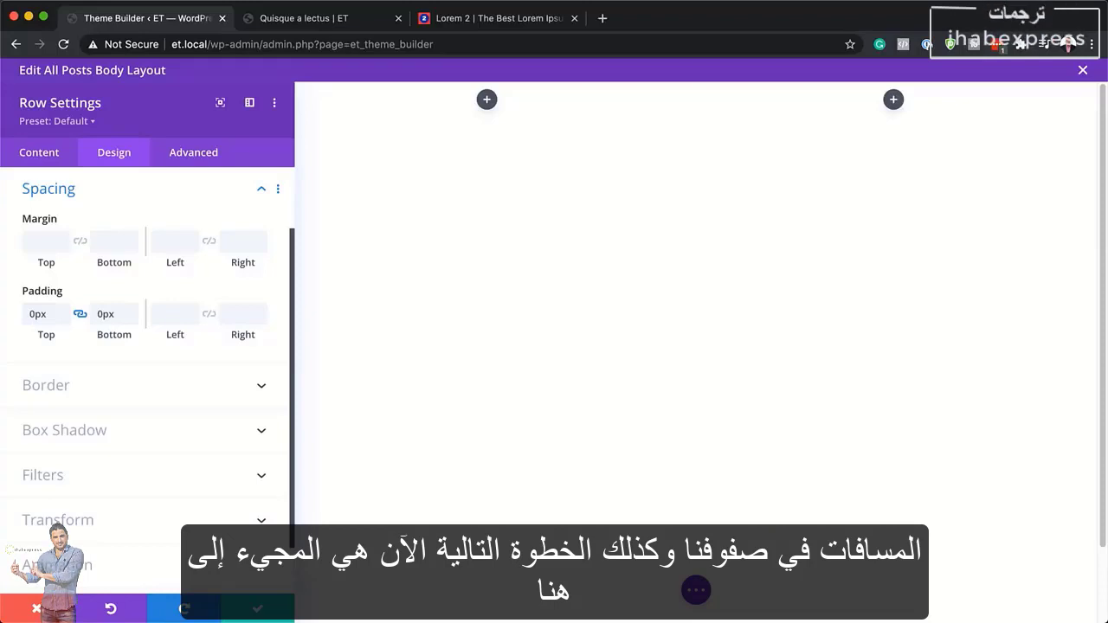
Set the row's horizontal and vertical overflow to Hidden
left_click(196, 160)
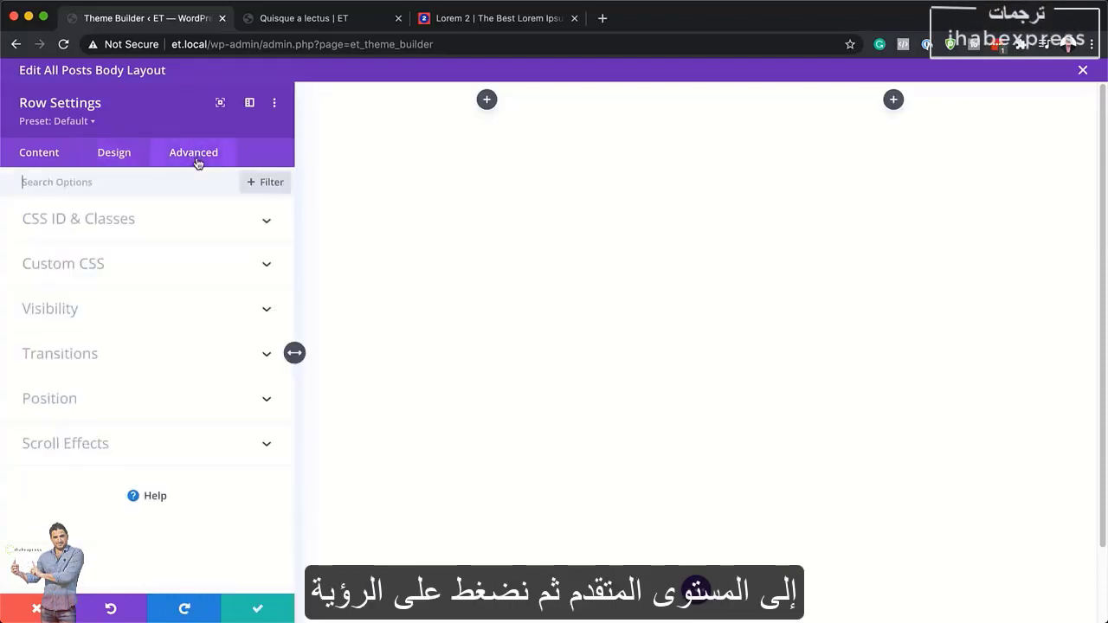
left_click(93, 315)
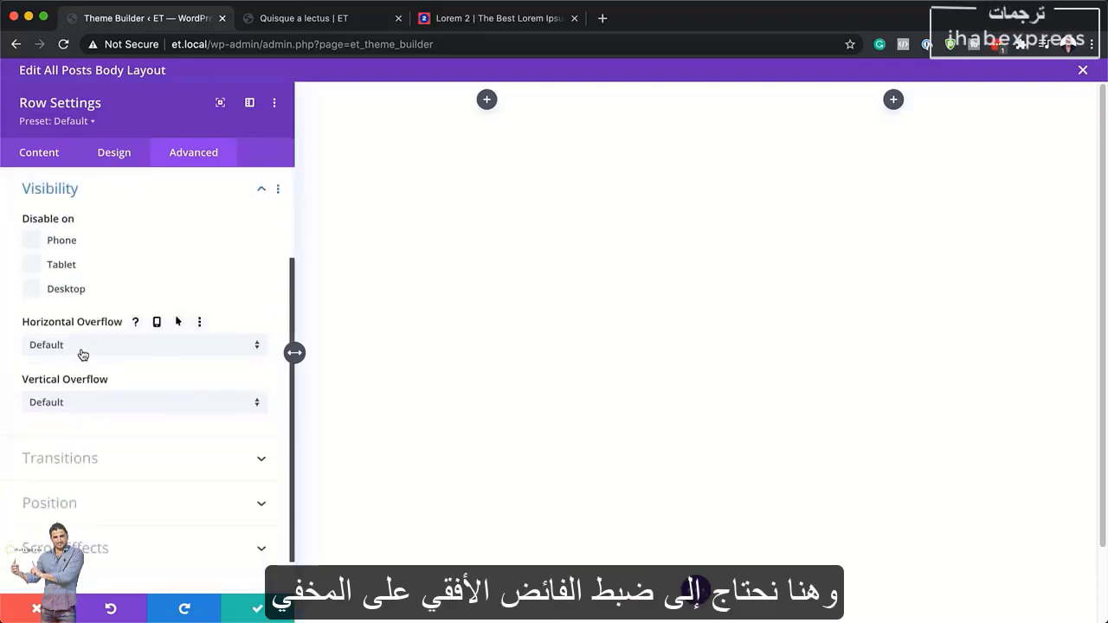
left_click(85, 352)
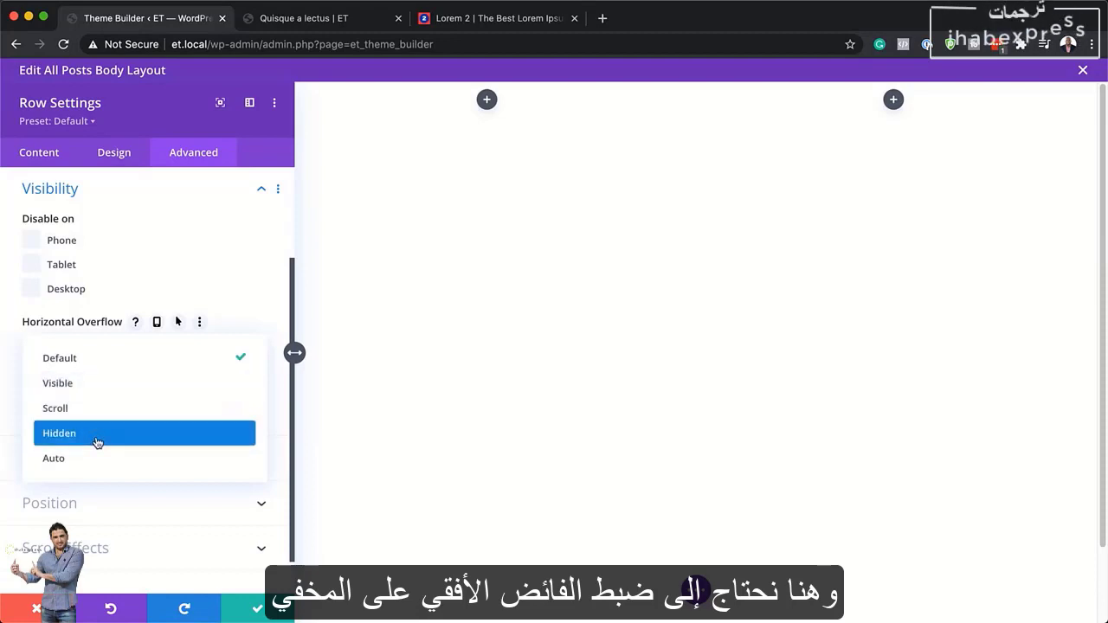
left_click(97, 433)
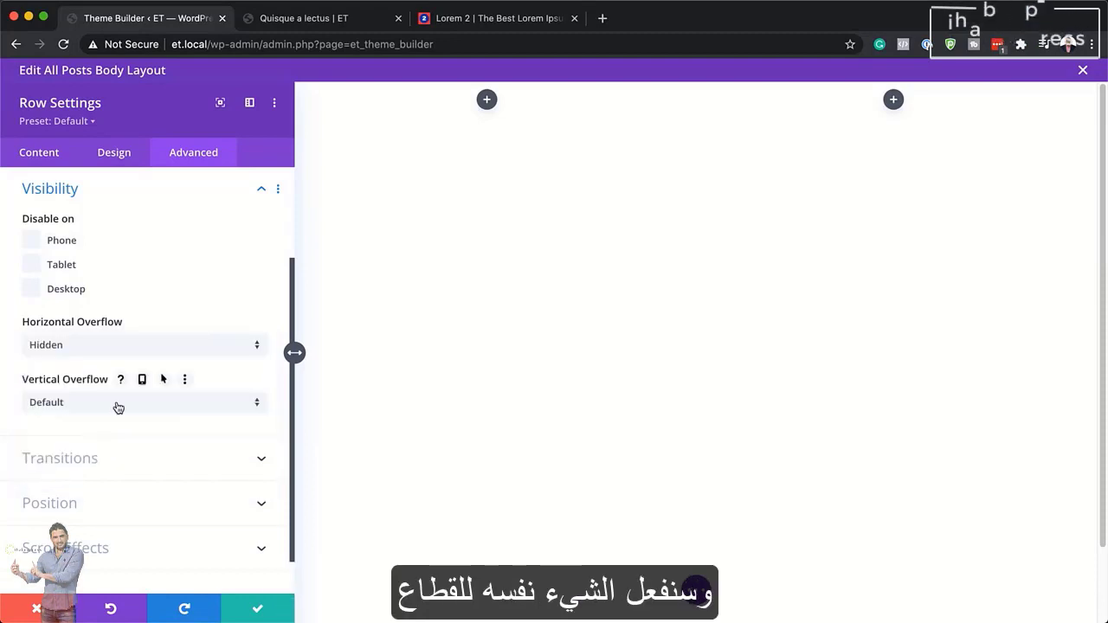
left_click(116, 404)
left_click(135, 491)
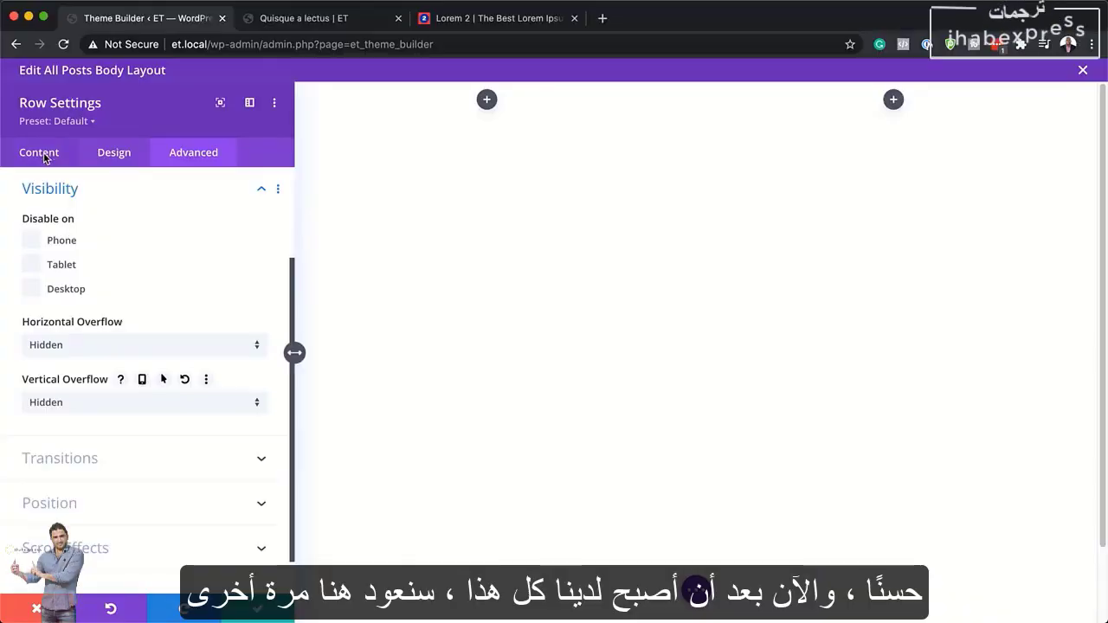
Add a background gradient to the row's first column with rgba(255,255,255,0) as its first color
left_click(39, 153)
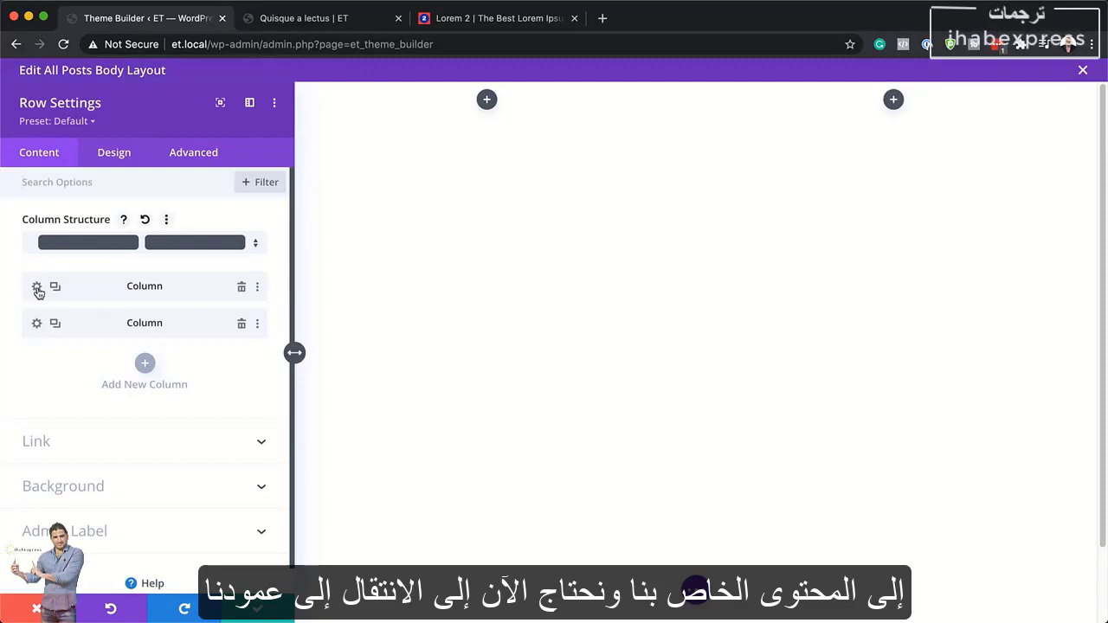
left_click(37, 288)
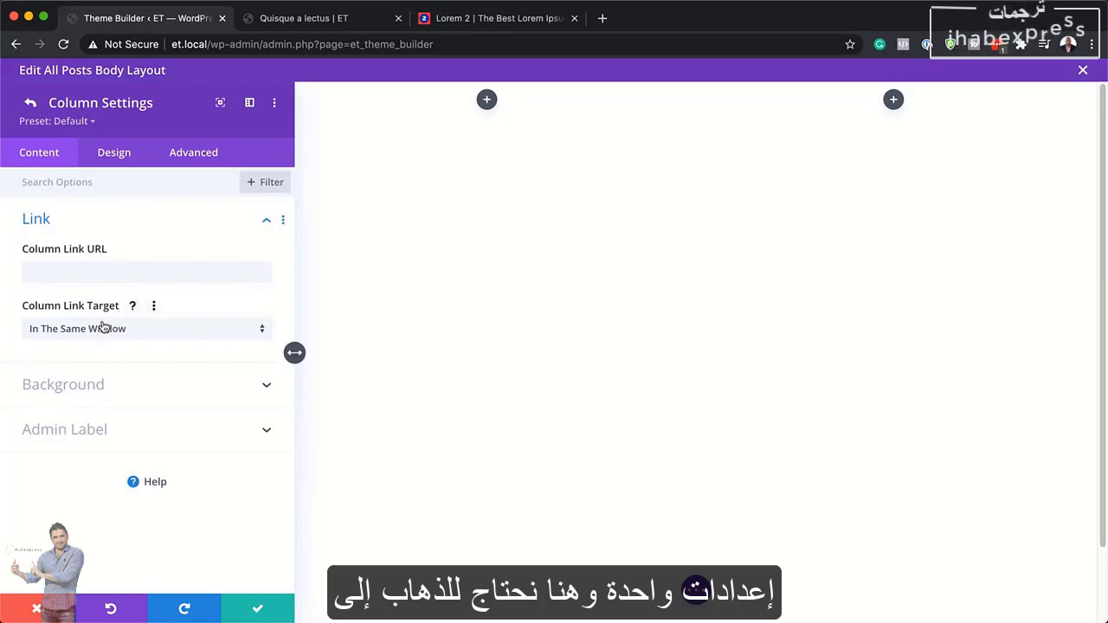
left_click(66, 390)
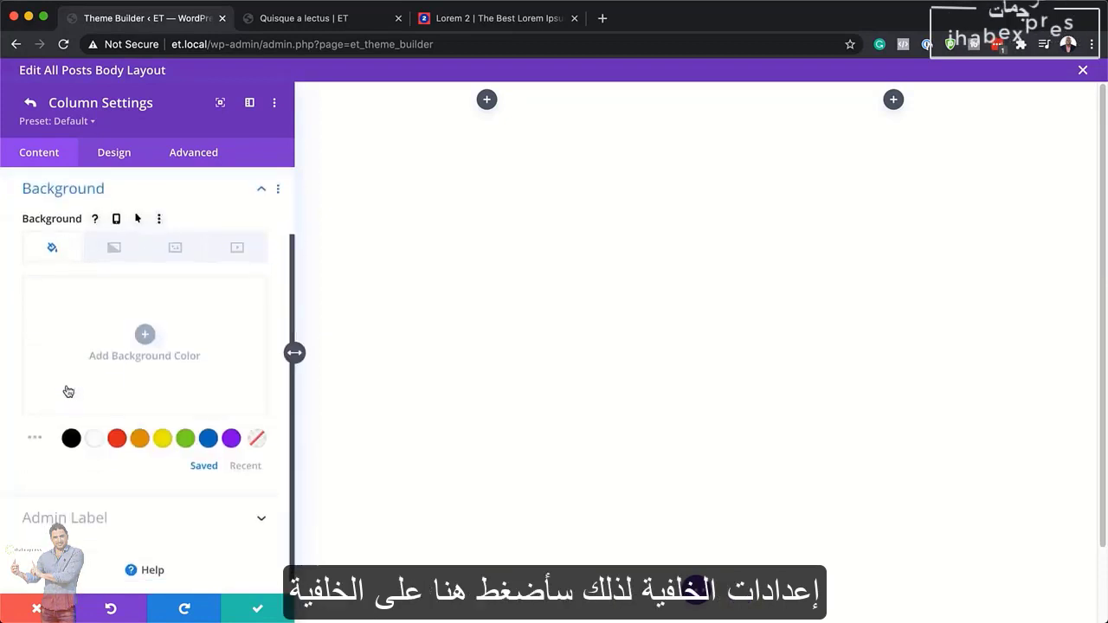
left_click(115, 251)
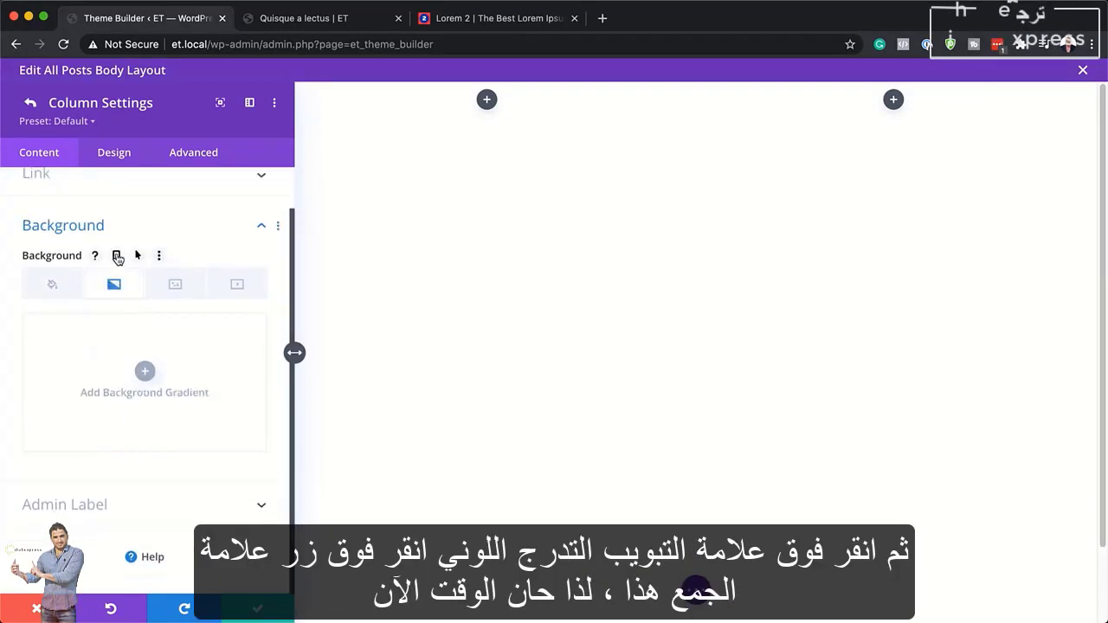
left_click(145, 373)
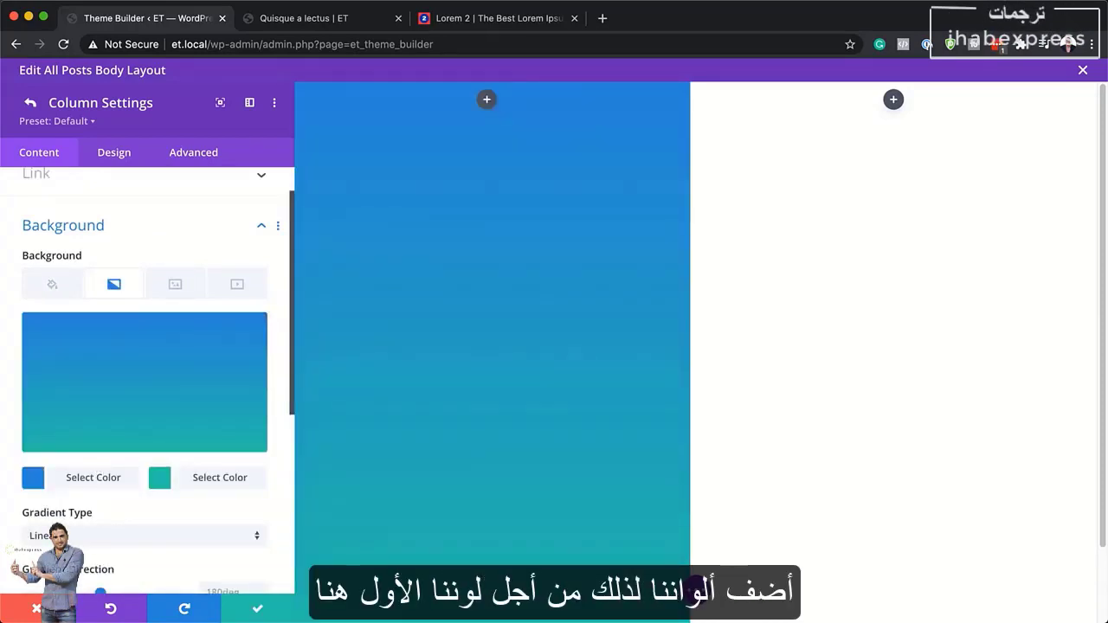
left_click(33, 477)
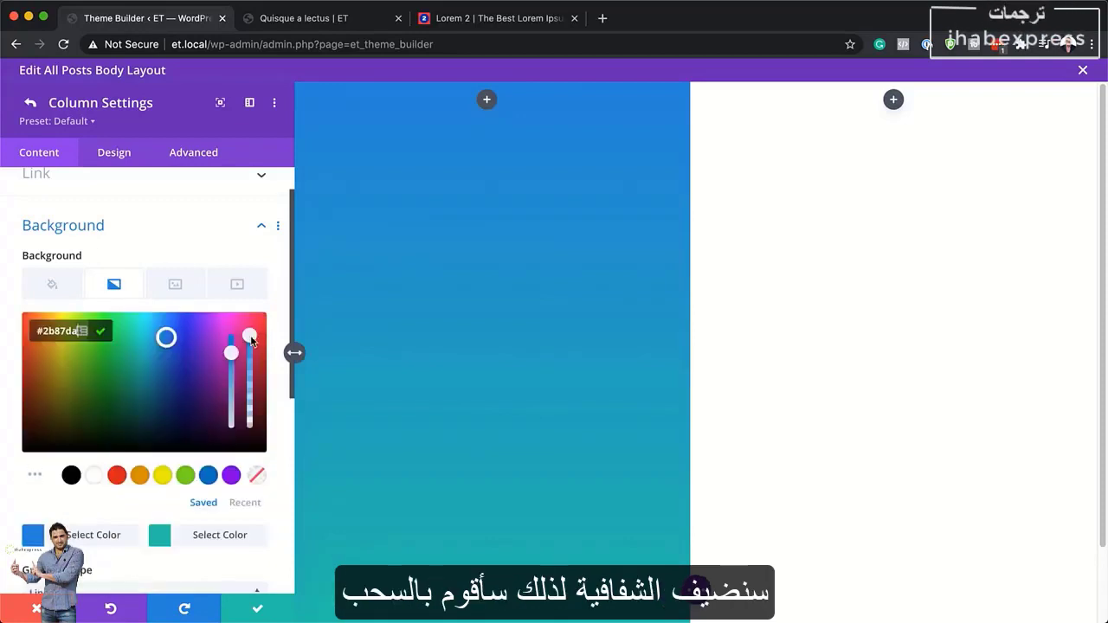
left_click_drag(251, 345, 253, 368)
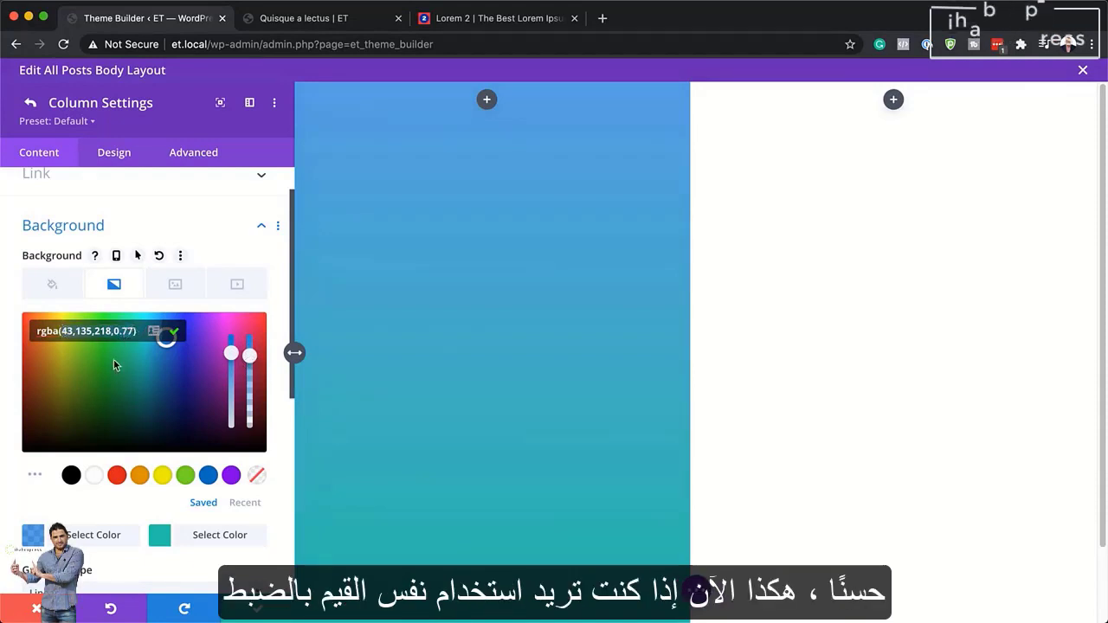
type("255,255,255,0")
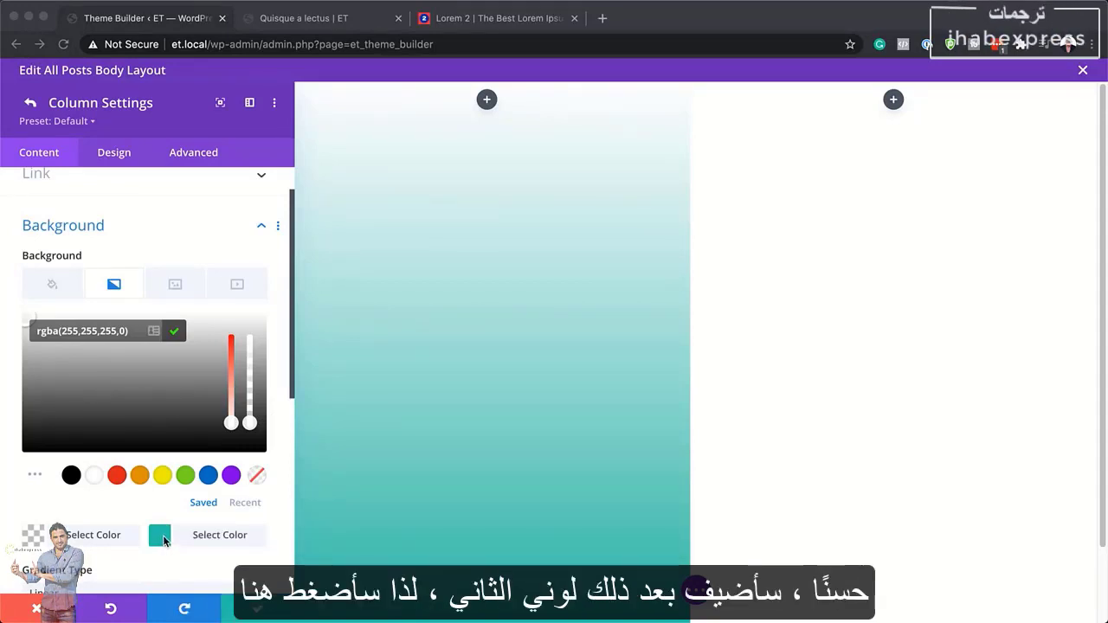
Set the second color of the first column's background gradient to #000000
left_click(162, 536)
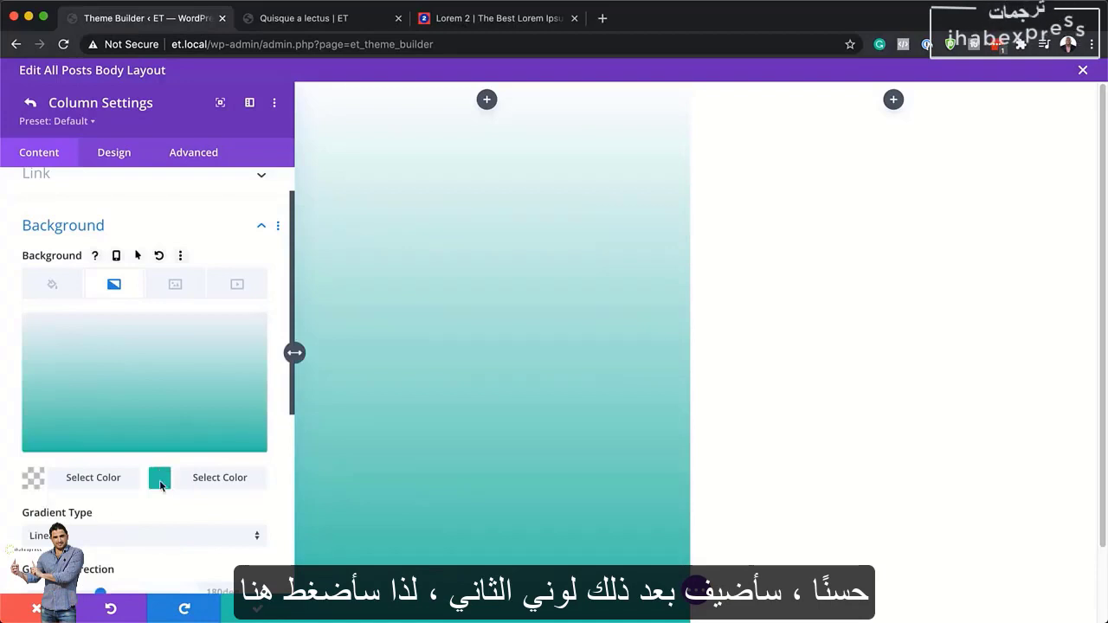
left_click(151, 383)
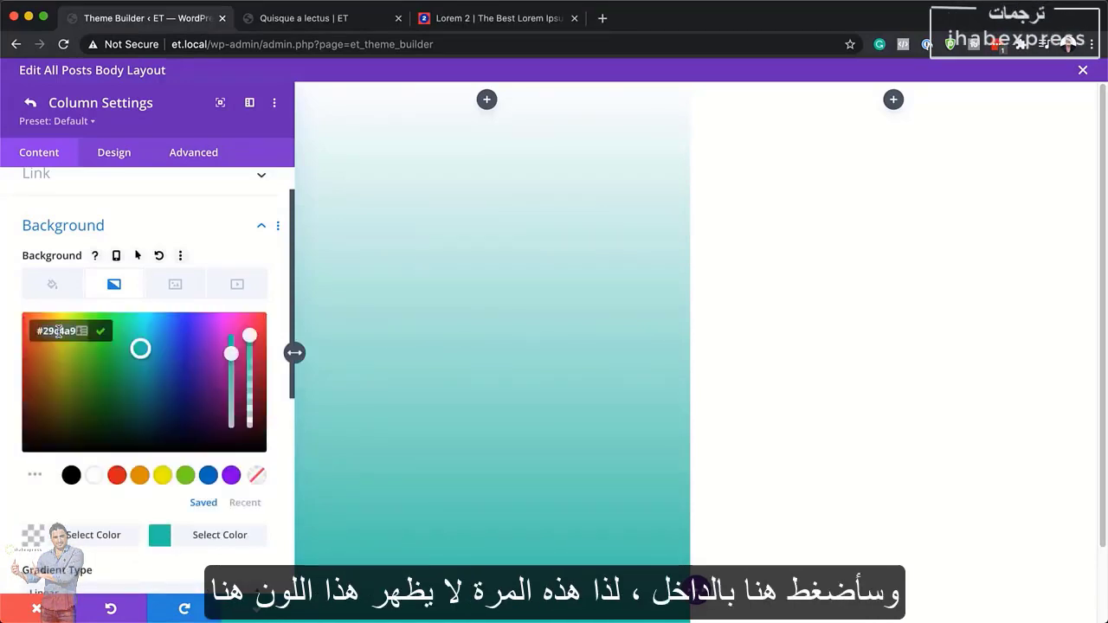
key("super+a")
type("#000000")
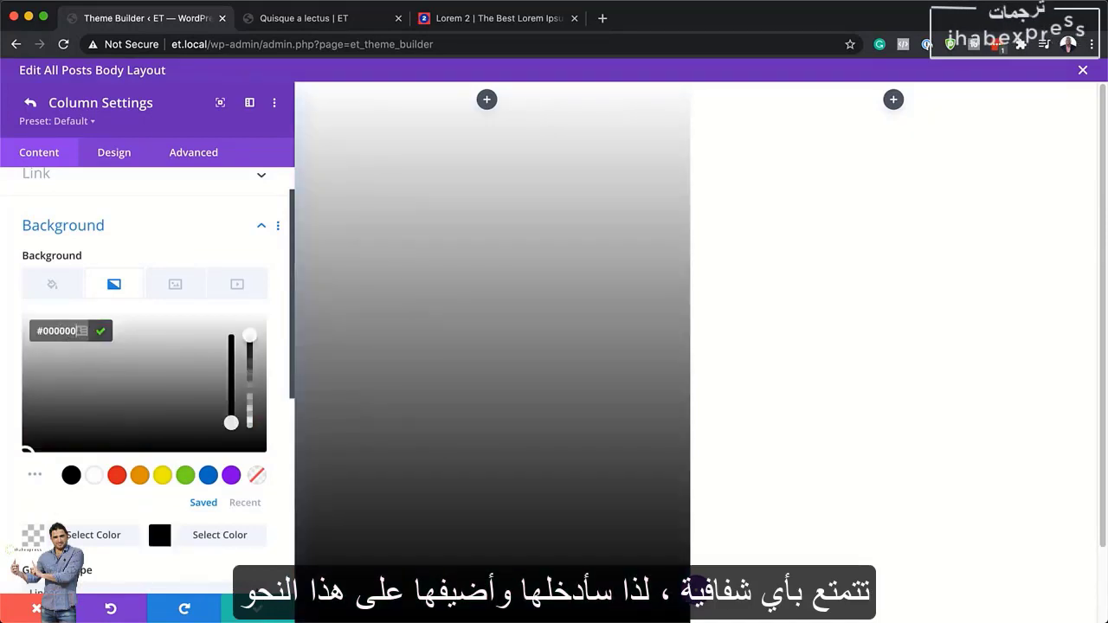
Enable placing the gradient above the background image for the first column
scroll(183, 341, "down", 4)
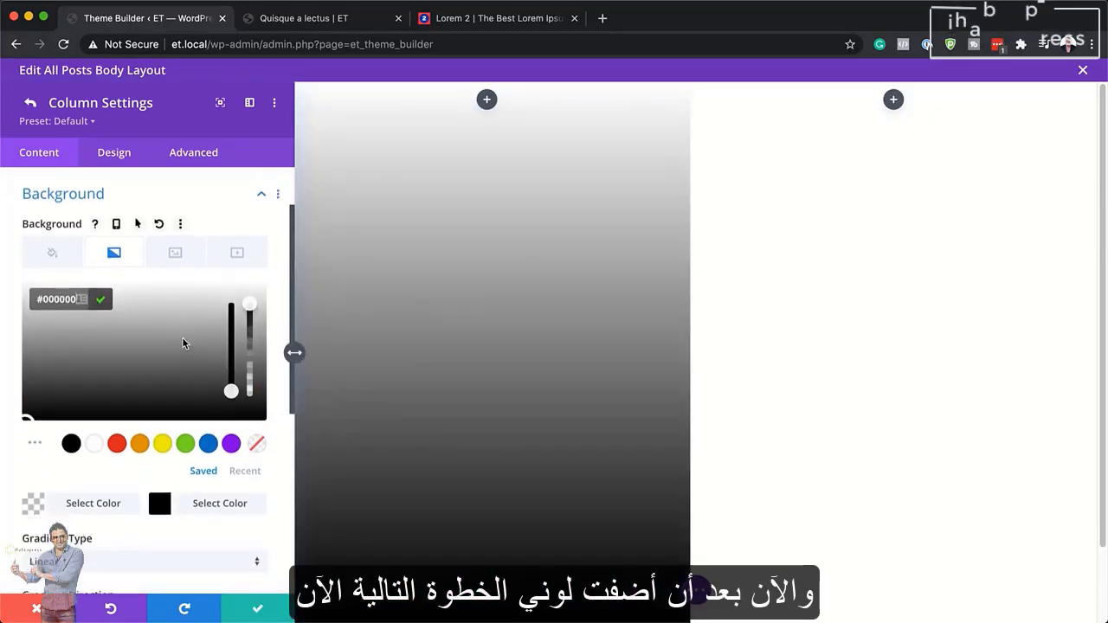
scroll(182, 336, "down", 4)
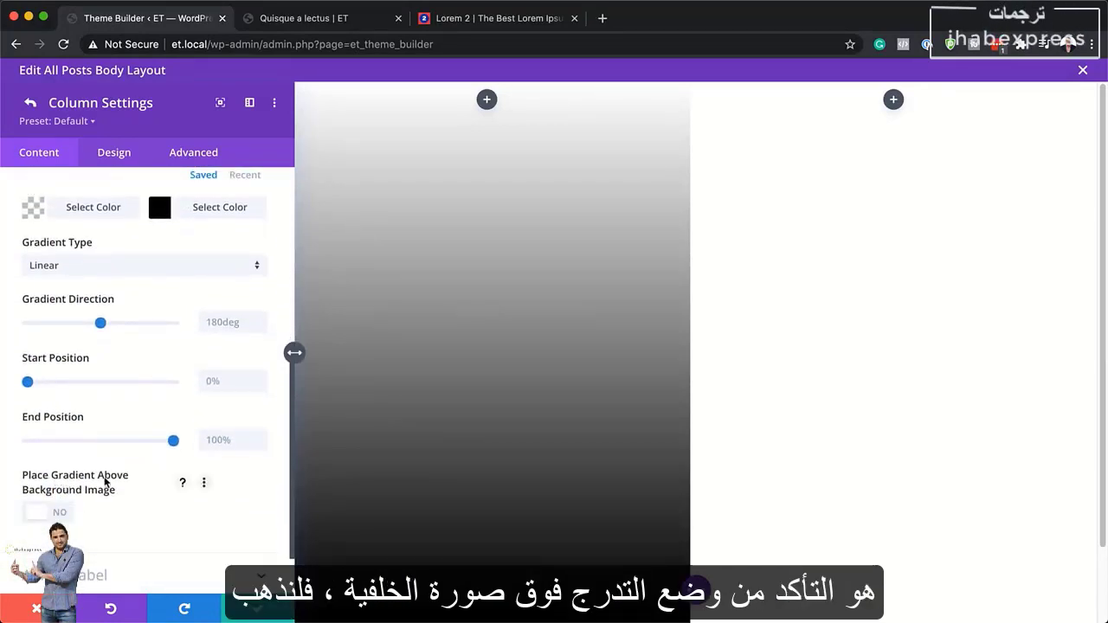
left_click(50, 513)
scroll(62, 518, "down", 1)
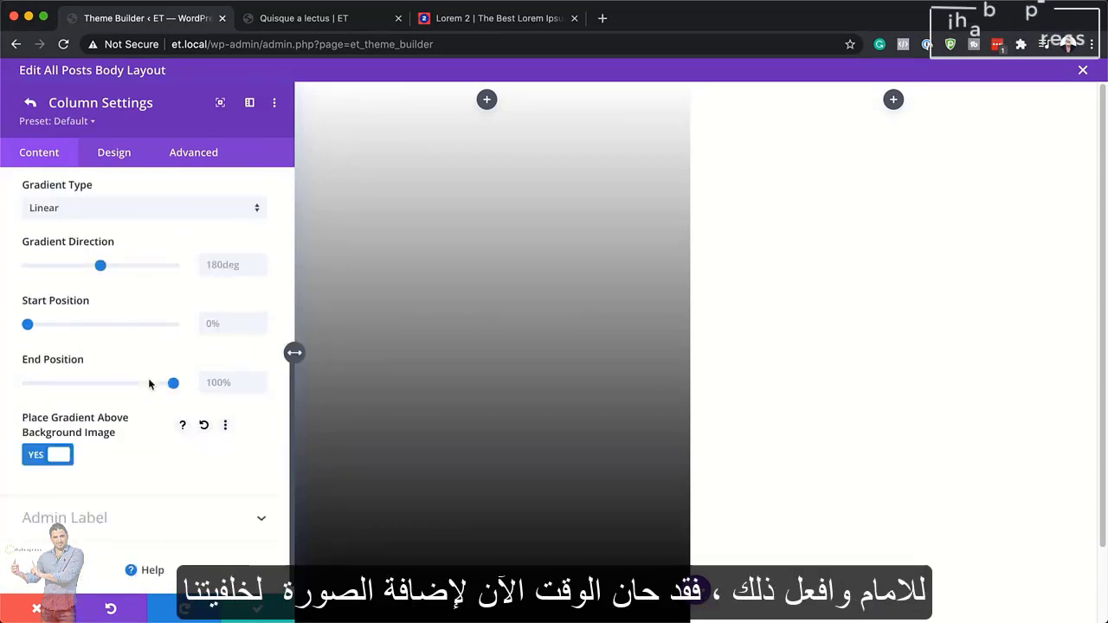
Use the dynamic Featured Image as the first column's background image and return to the row settings
scroll(157, 315, "up", 9)
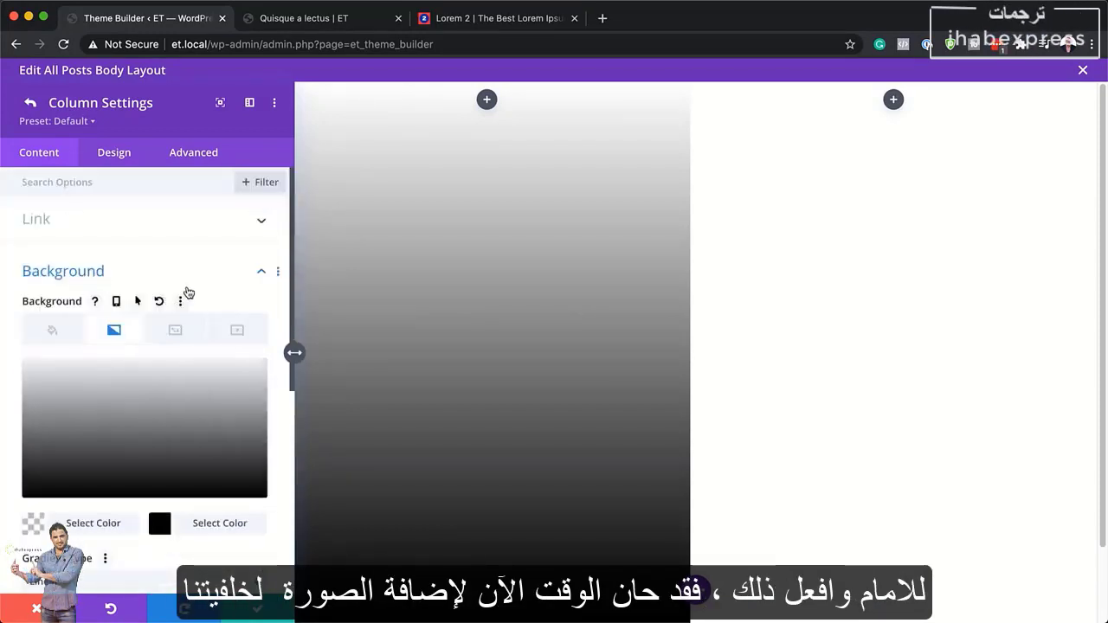
left_click(177, 336)
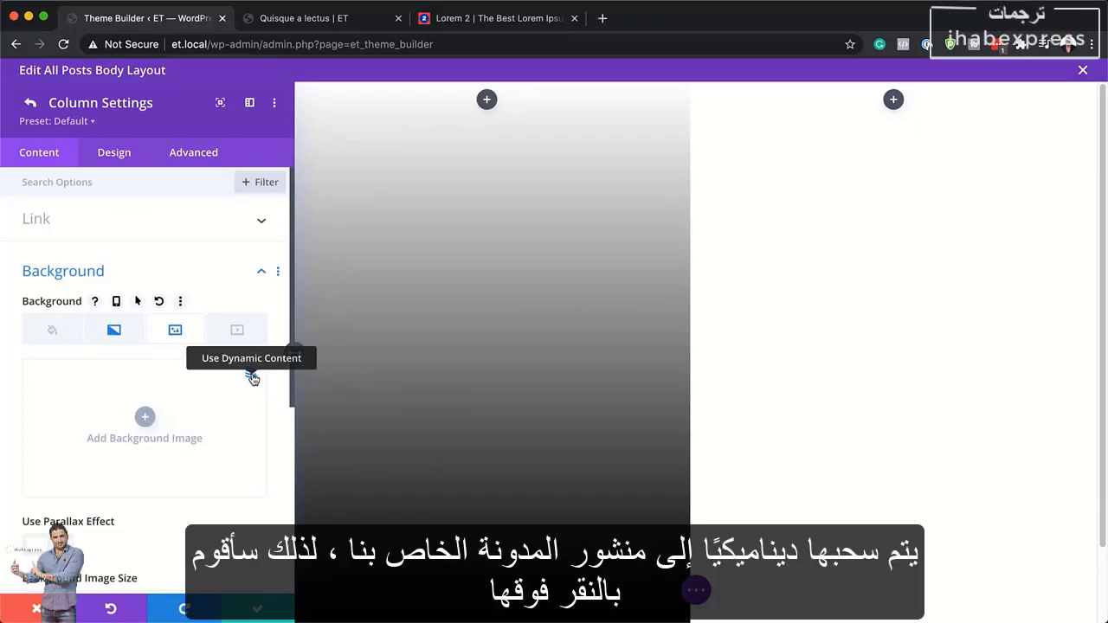
left_click(252, 377)
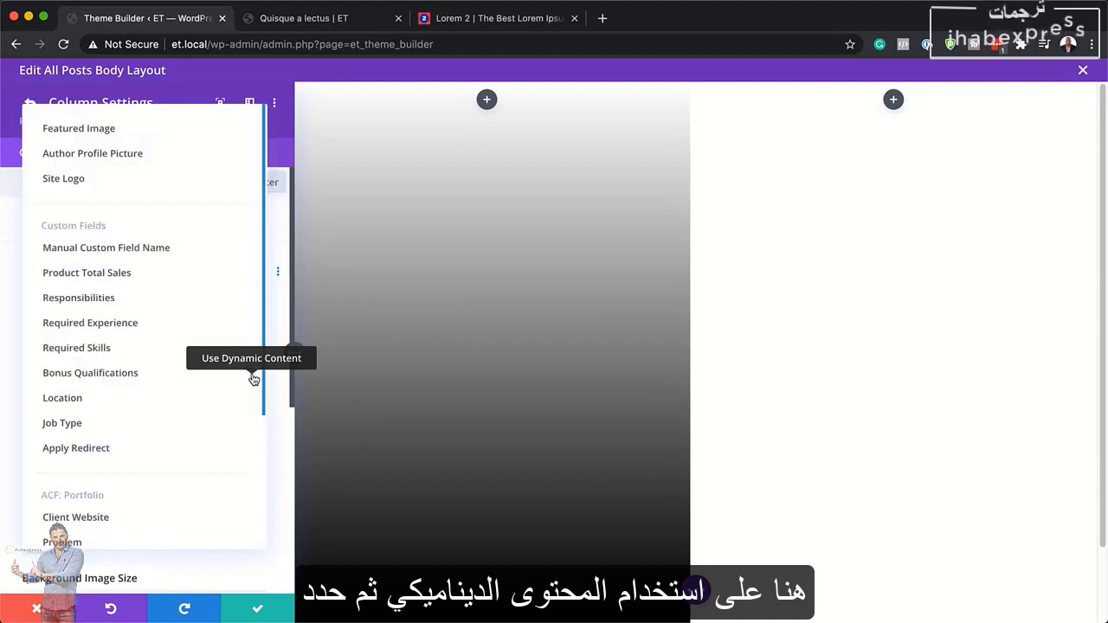
left_click(112, 128)
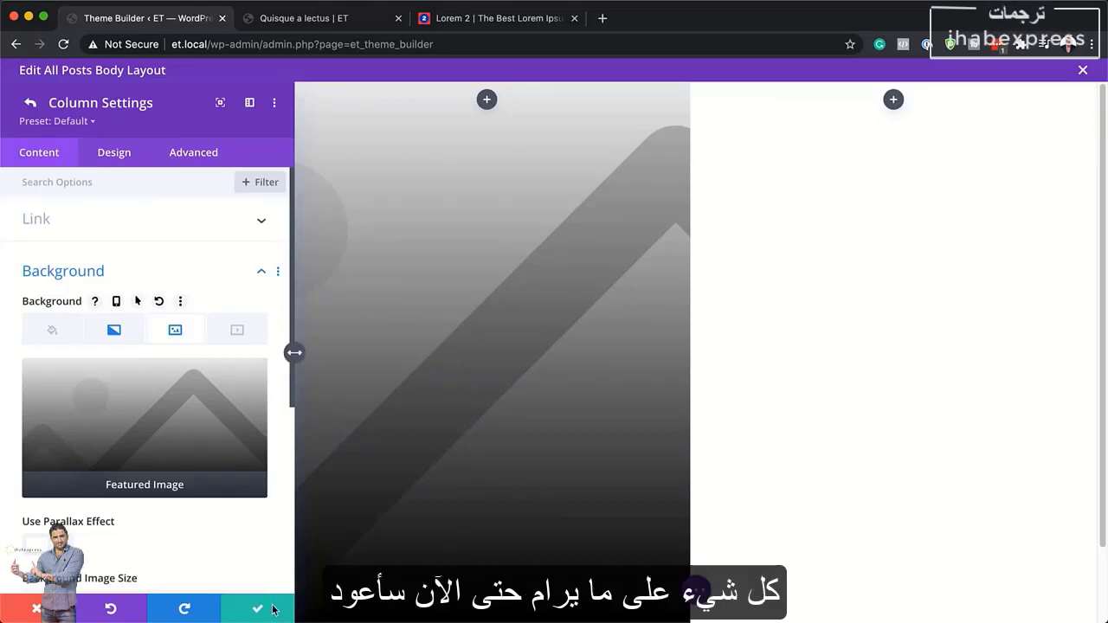
left_click(31, 102)
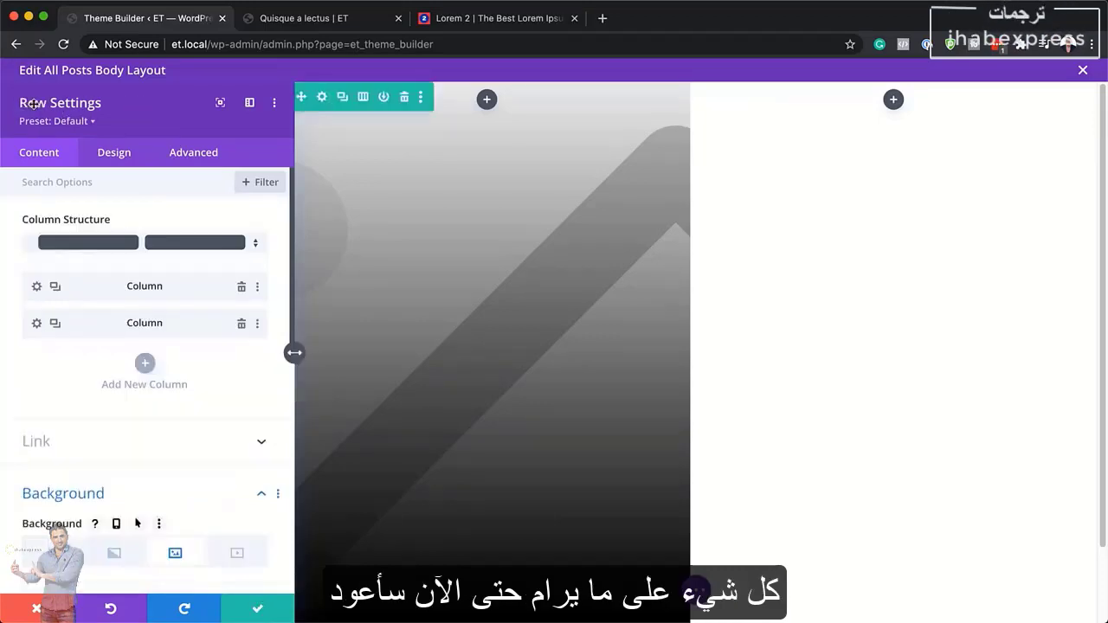
Set the second column's top, bottom, left and right padding to 8%
left_click(38, 326)
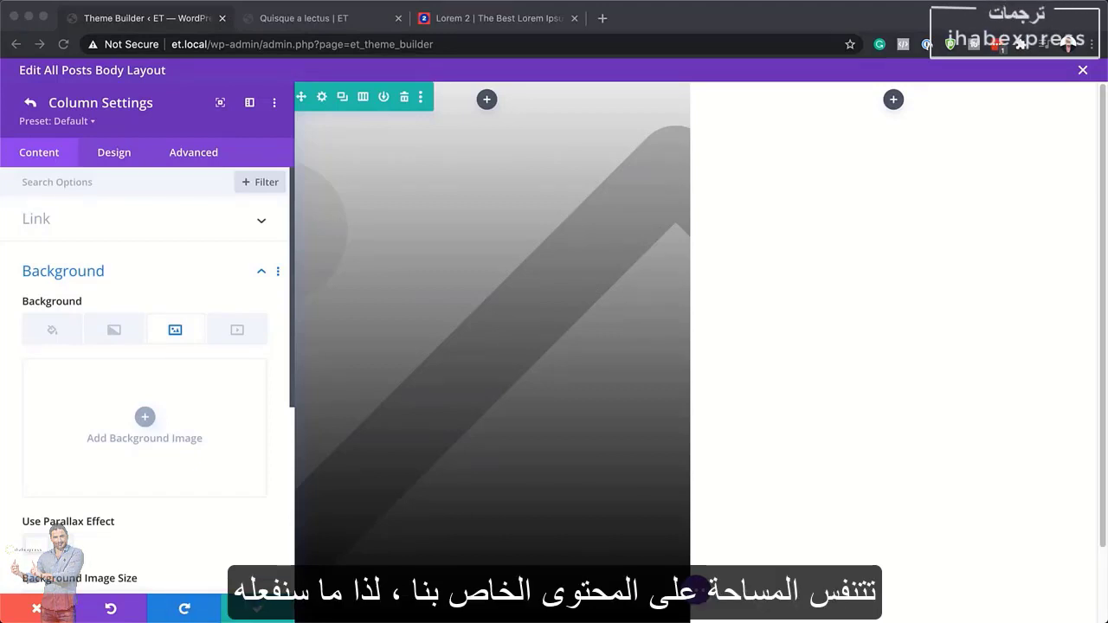
left_click(124, 155)
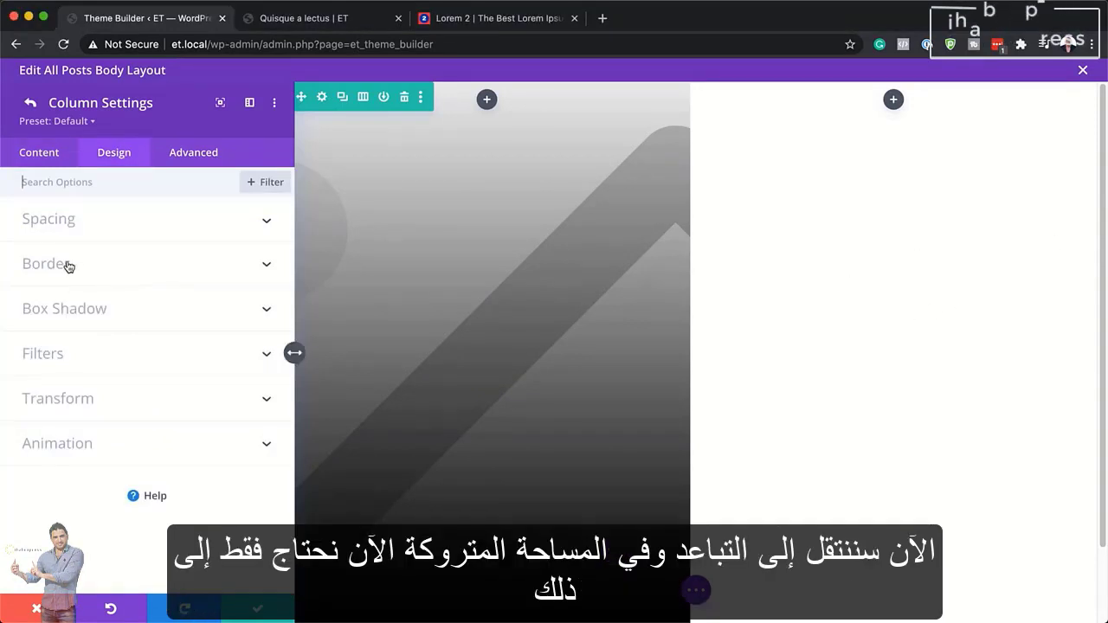
left_click(69, 224)
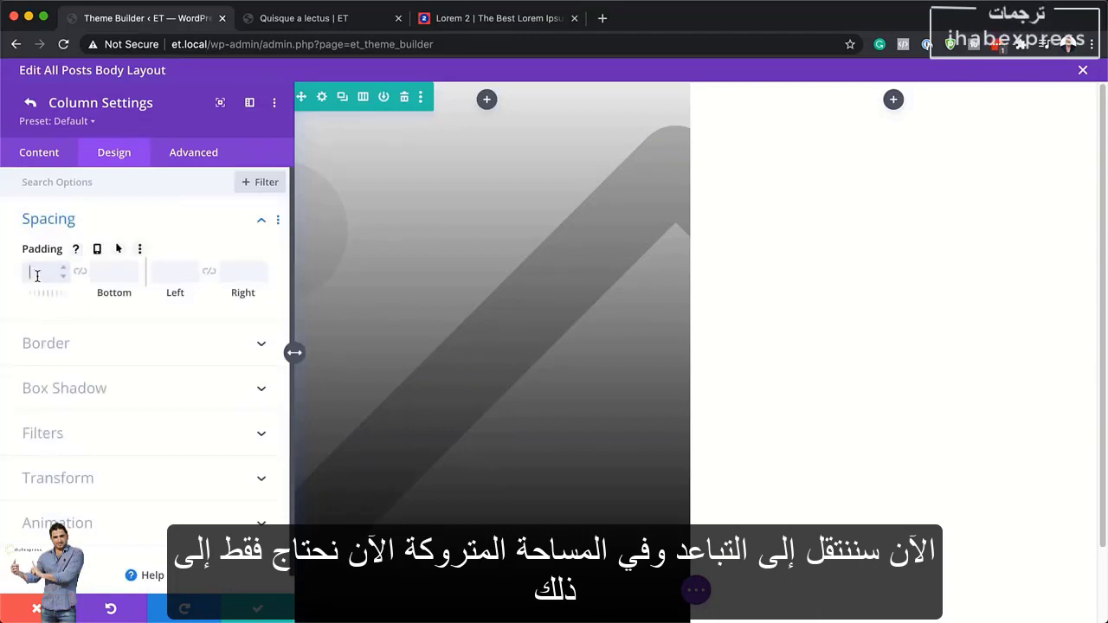
left_click(38, 280)
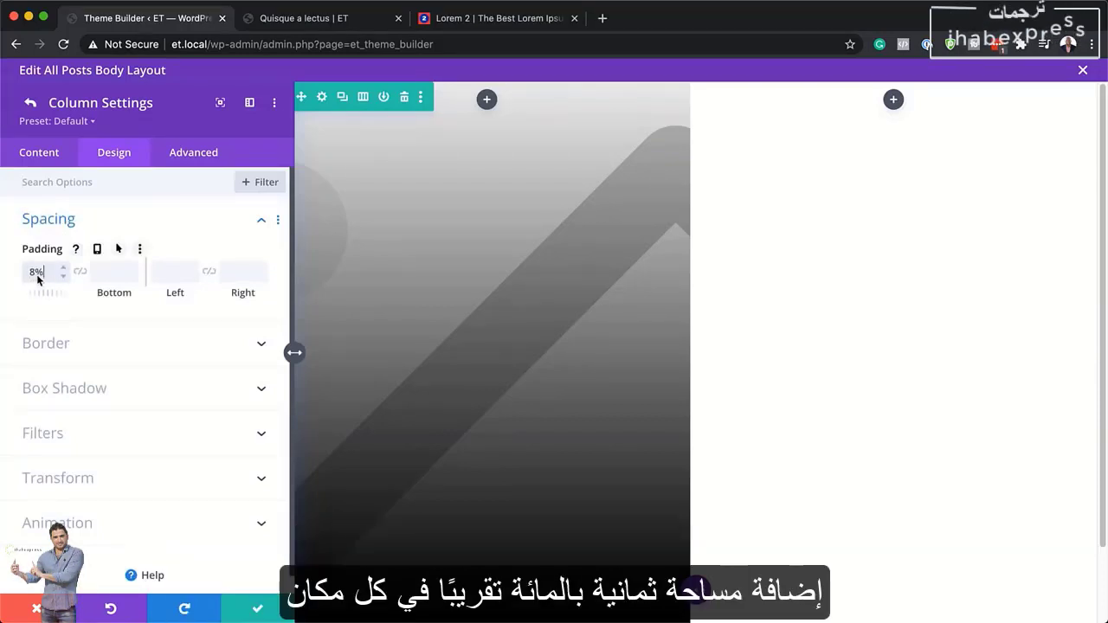
type("8%")
left_click(80, 271)
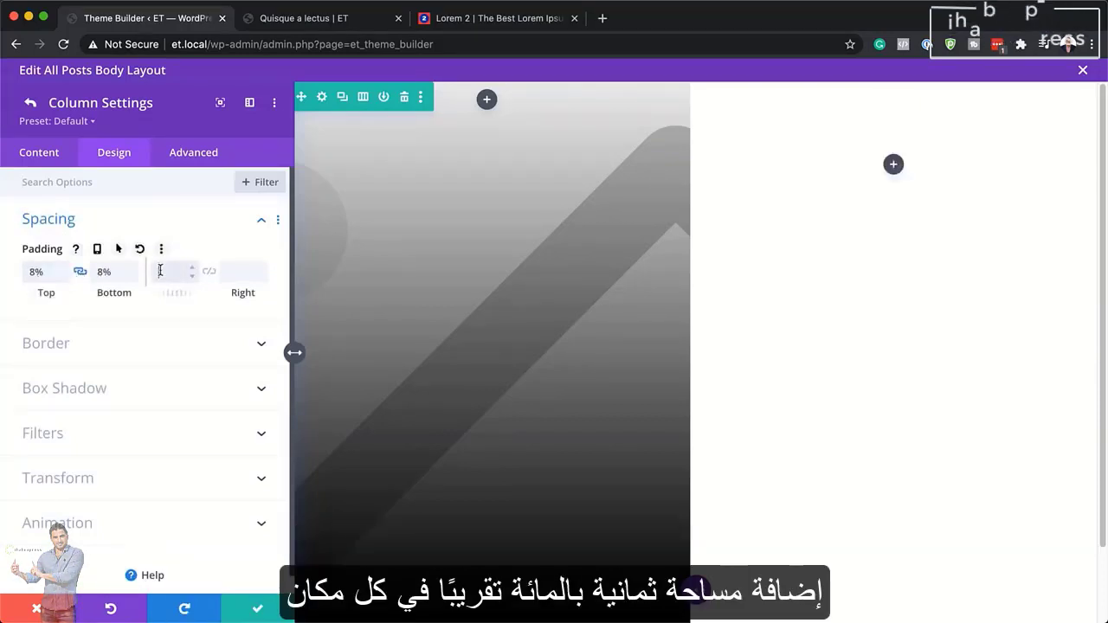
left_click(160, 271)
type("8%")
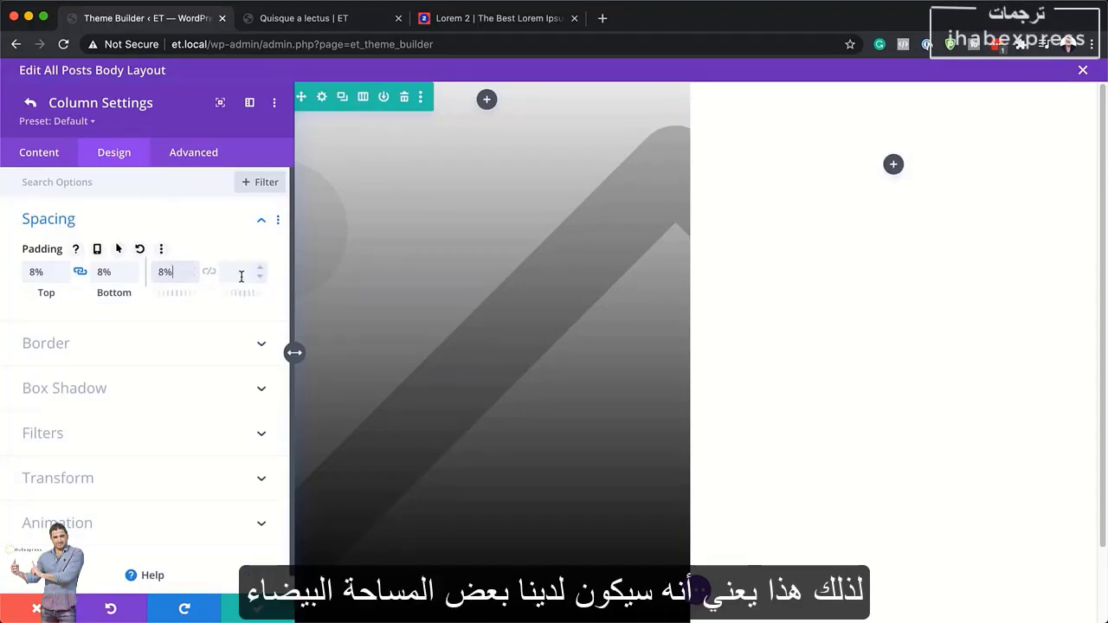
left_click(209, 271)
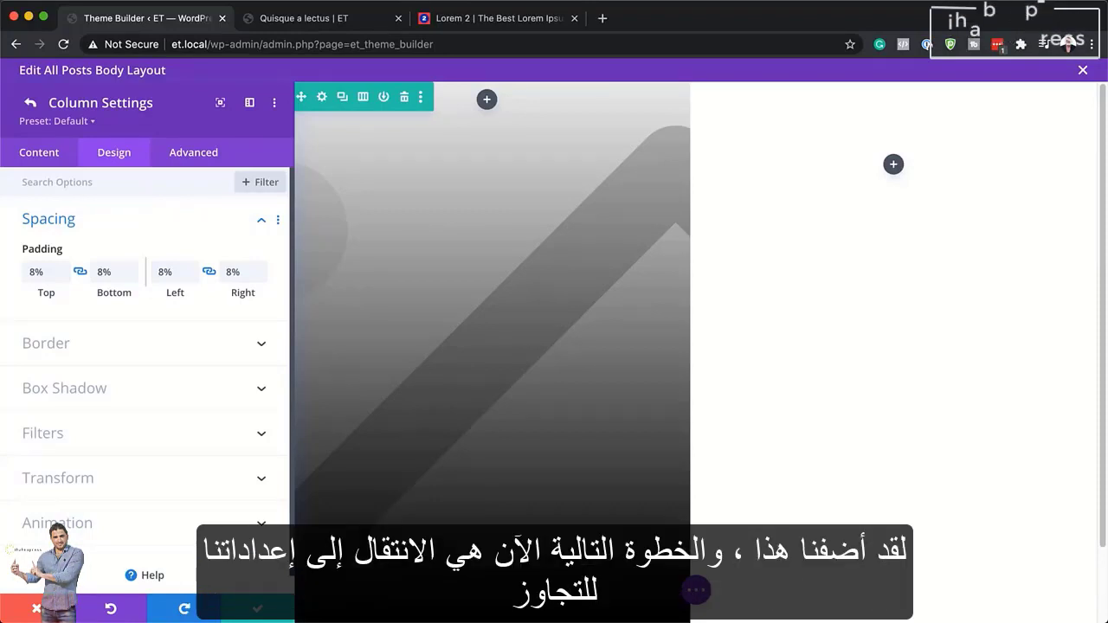
Set the second column's vertical overflow to Scroll and save the column and row settings
left_click(194, 153)
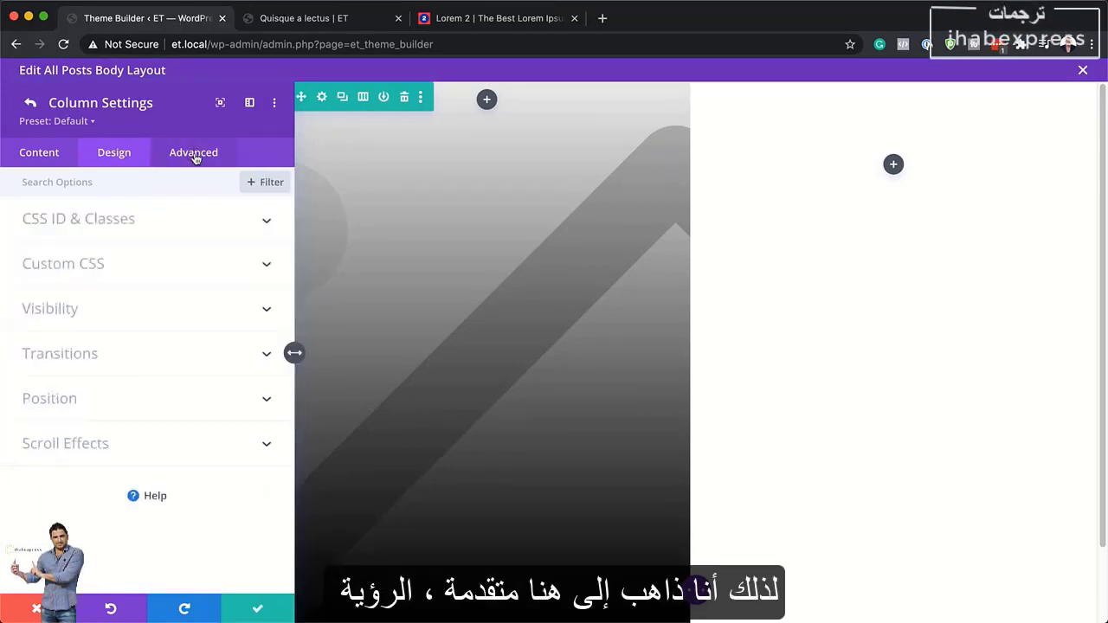
left_click(93, 313)
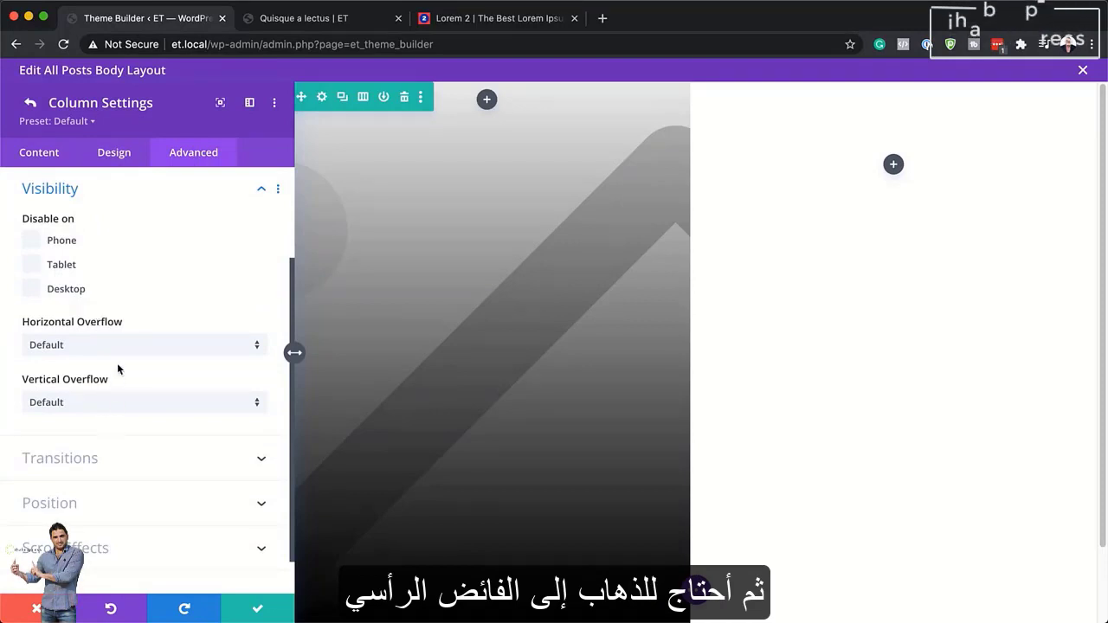
left_click(101, 403)
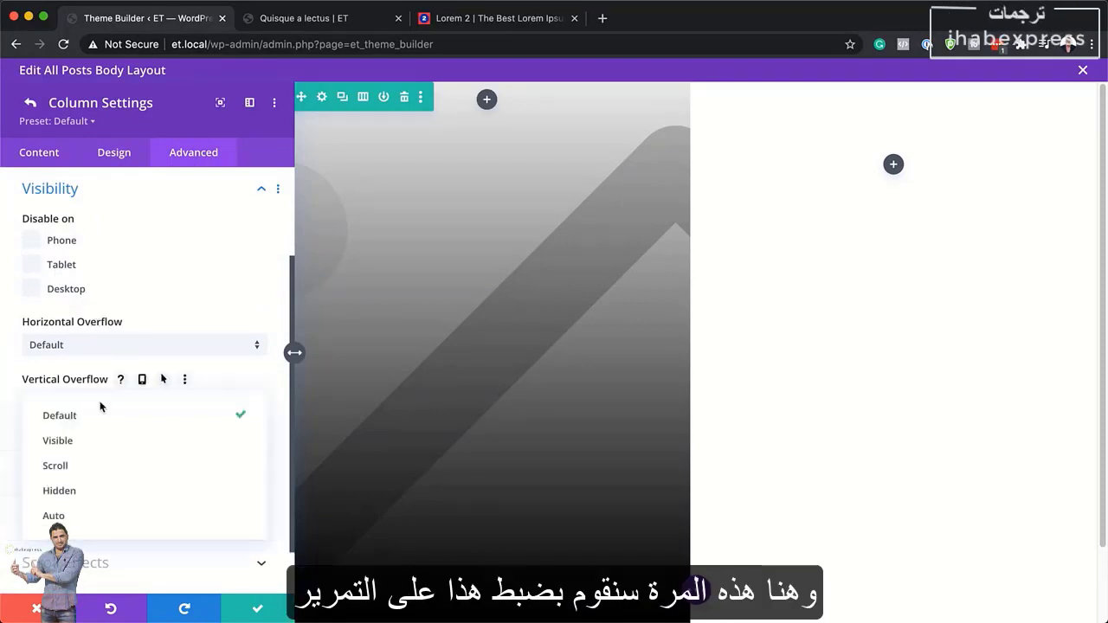
left_click(78, 467)
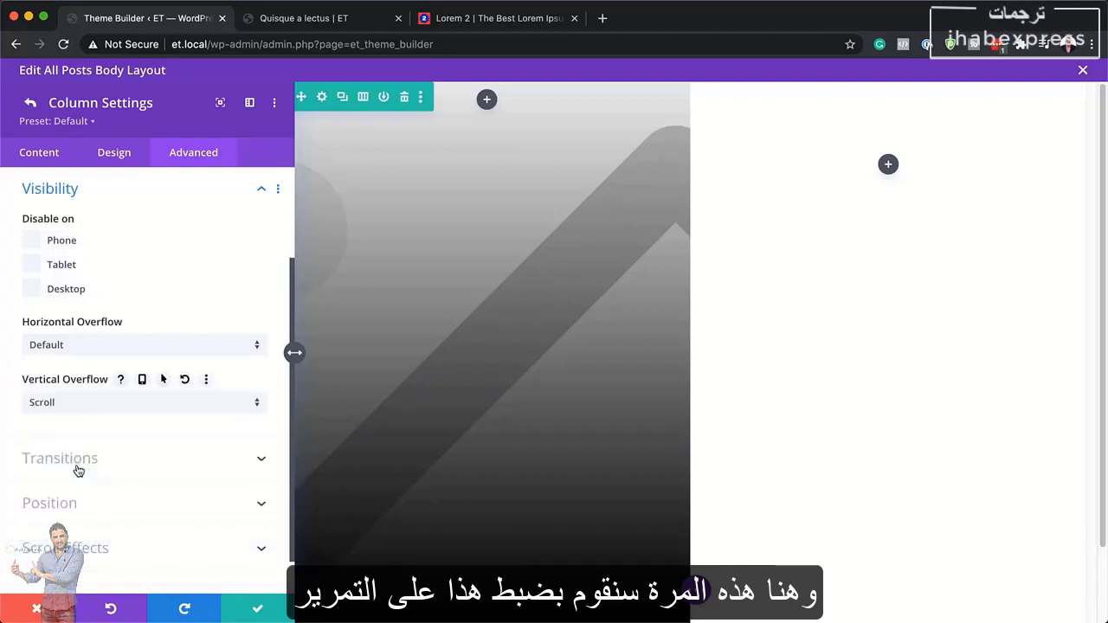
left_click(263, 612)
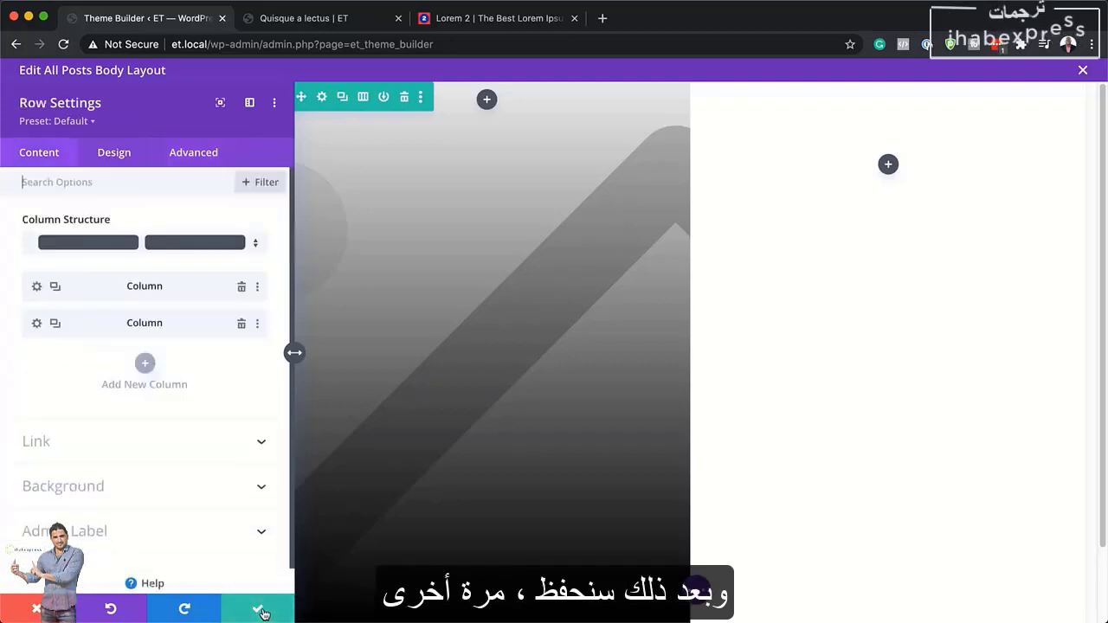
left_click(262, 612)
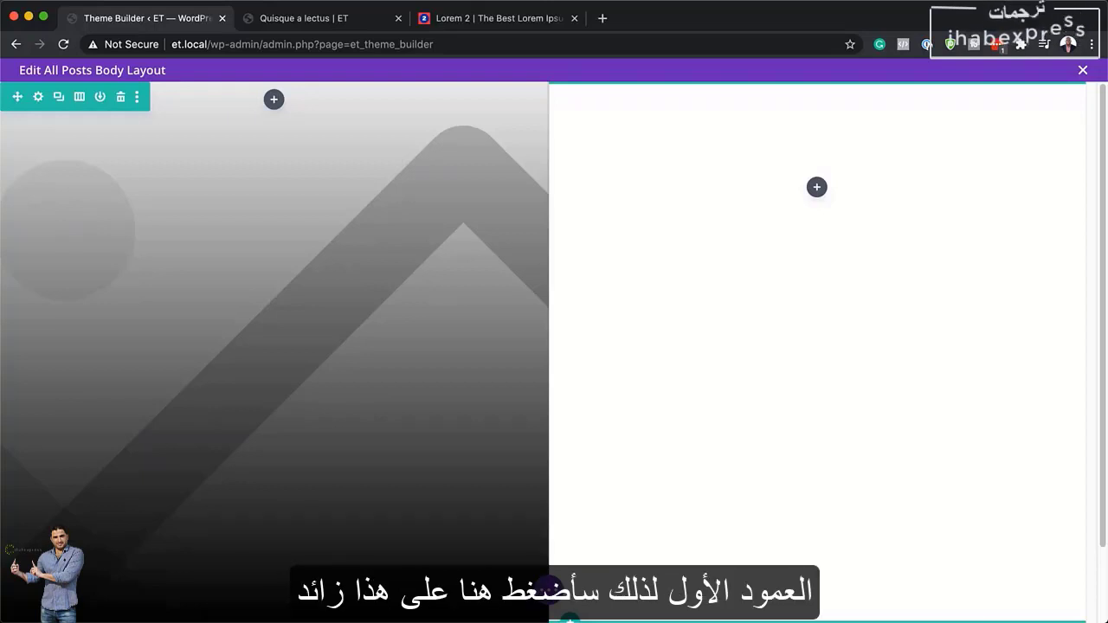
Insert a Post Title module into the second column of the row
left_click(823, 189)
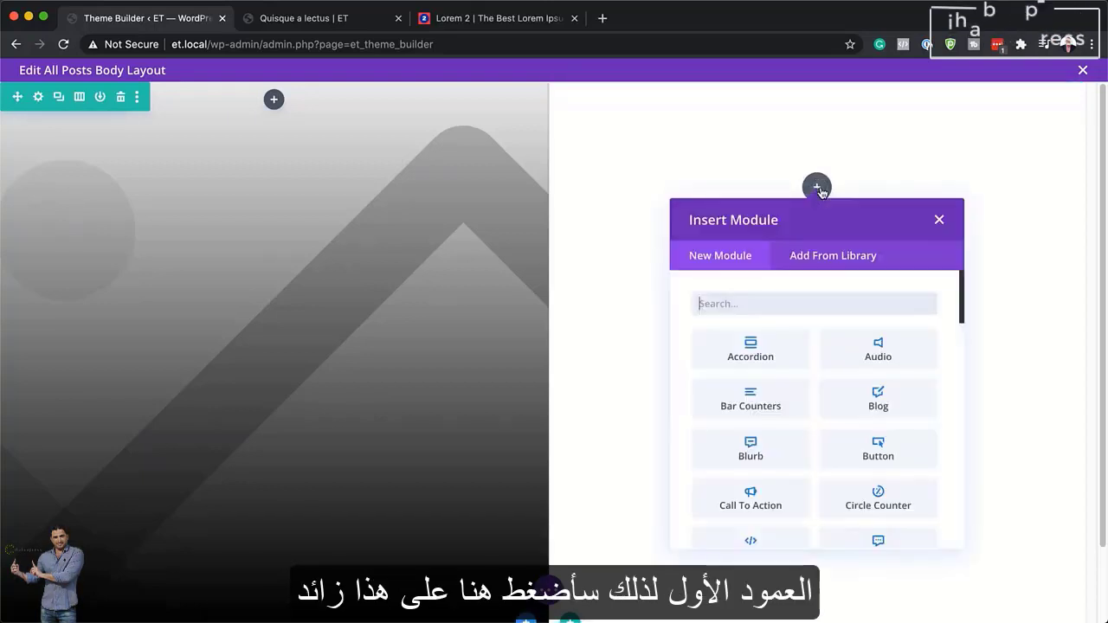
type("post")
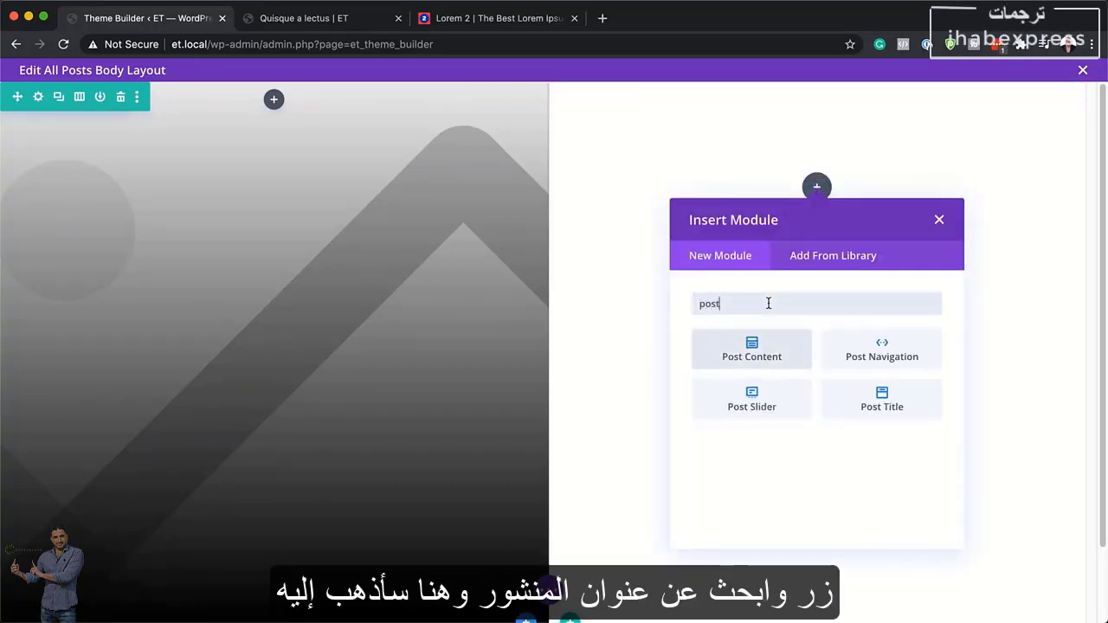
type(" t")
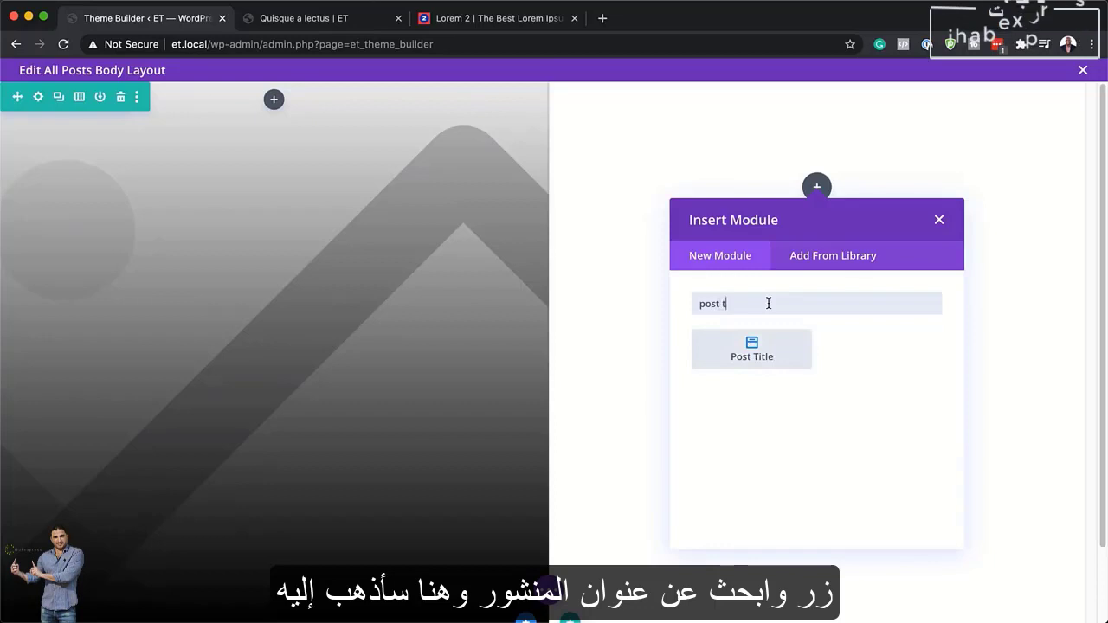
left_click(751, 351)
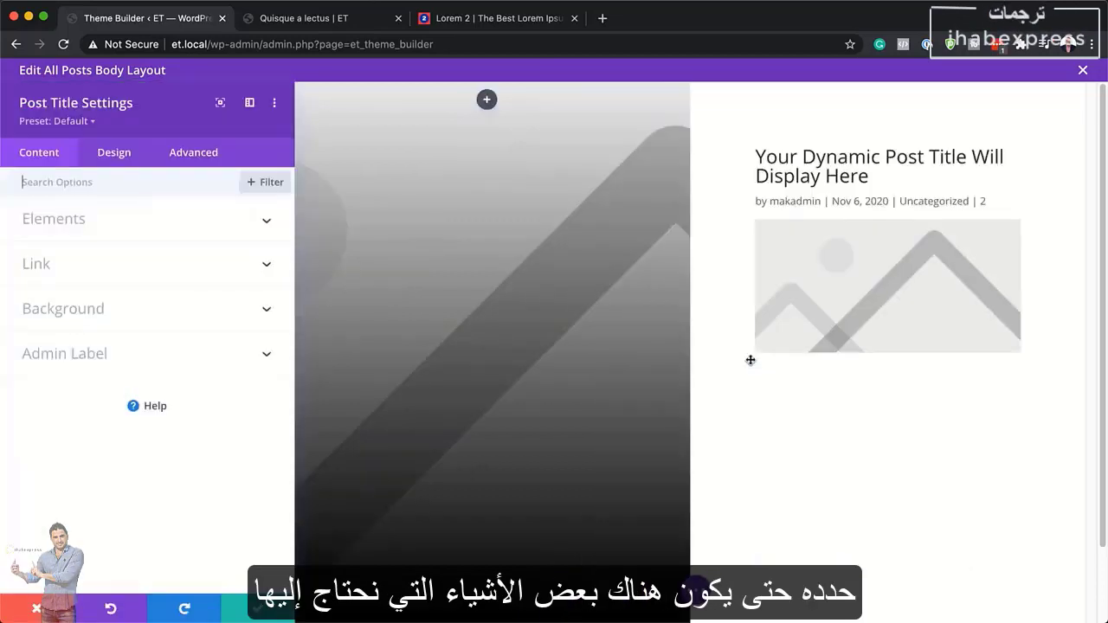
Turn off the featured image in the Post Title module's displayed elements
left_click(82, 230)
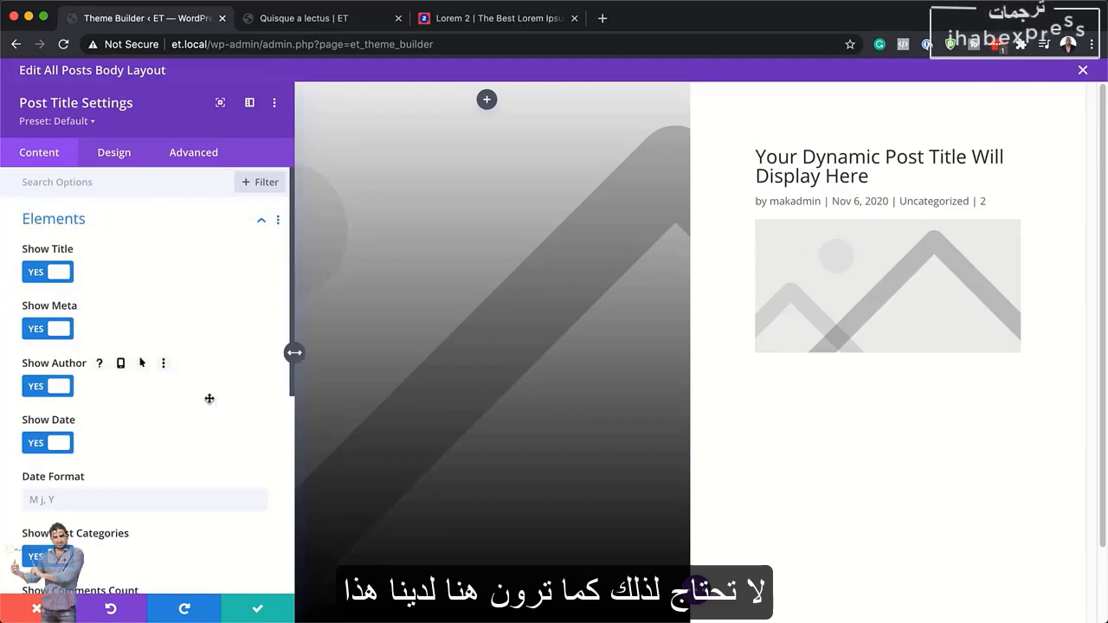
scroll(209, 402, "down", 2)
scroll(209, 404, "down", 3)
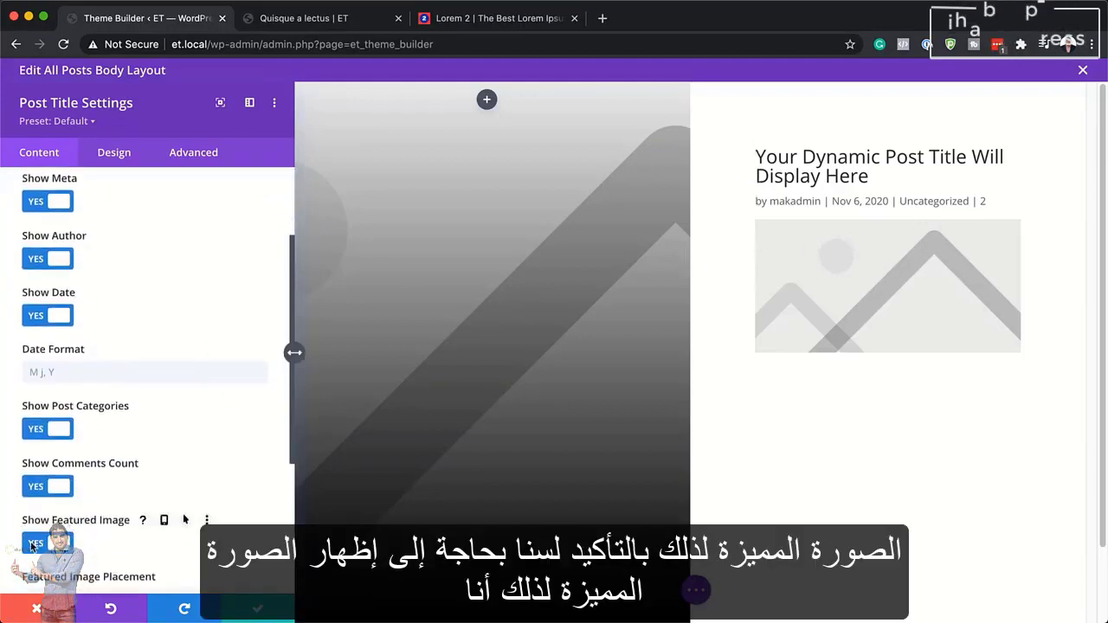
left_click(35, 546)
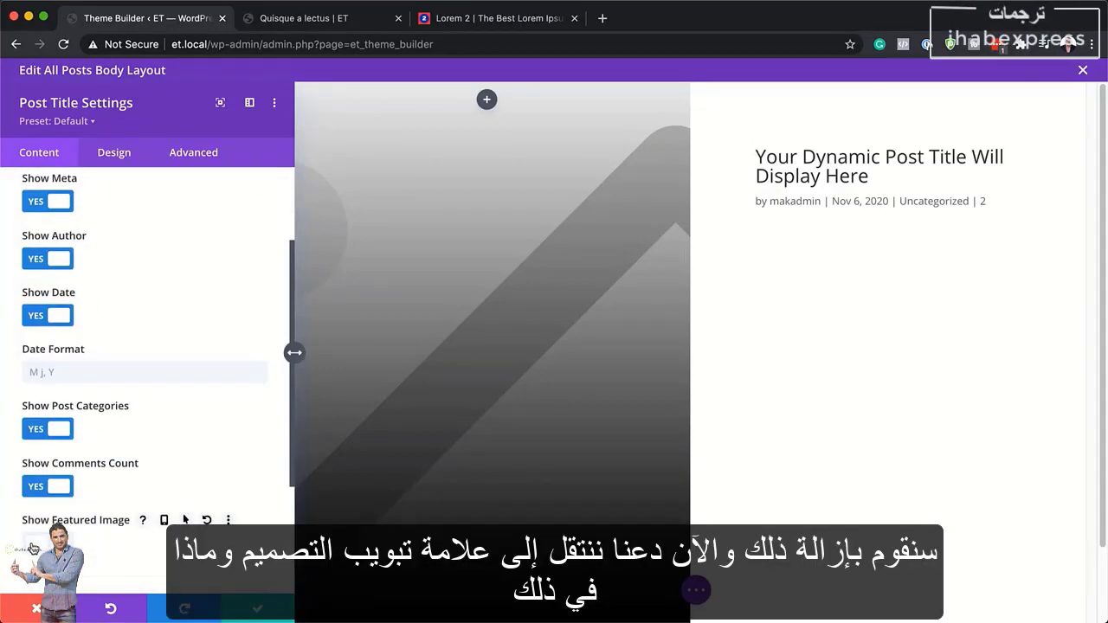
Style the post title text with the Work Sans font, Bold weight and white (#ffffff) color
left_click(122, 162)
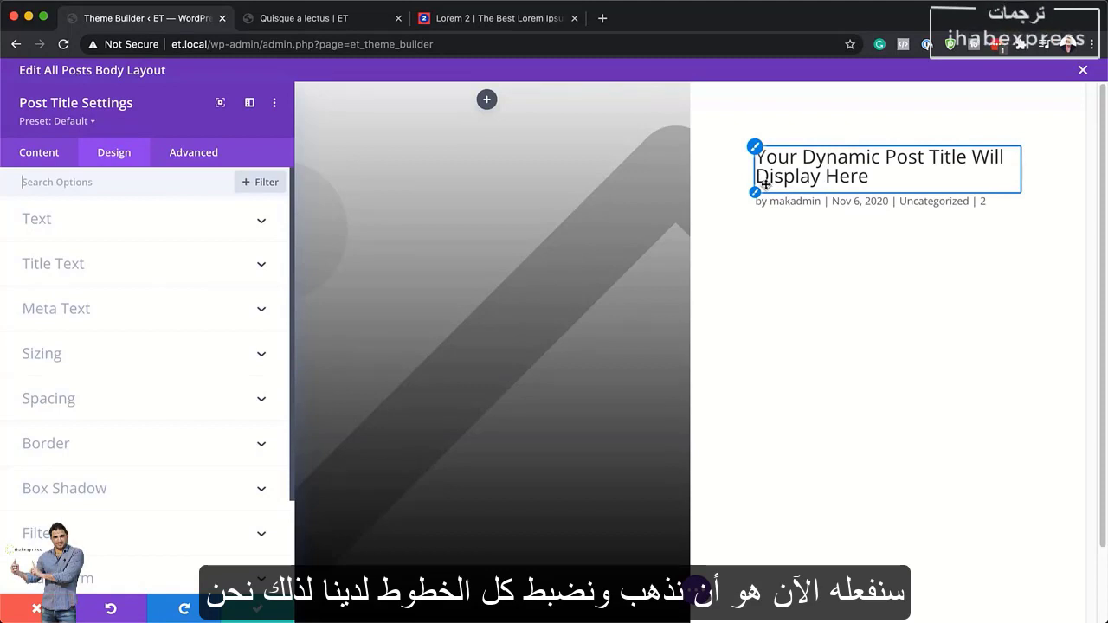
left_click(757, 150)
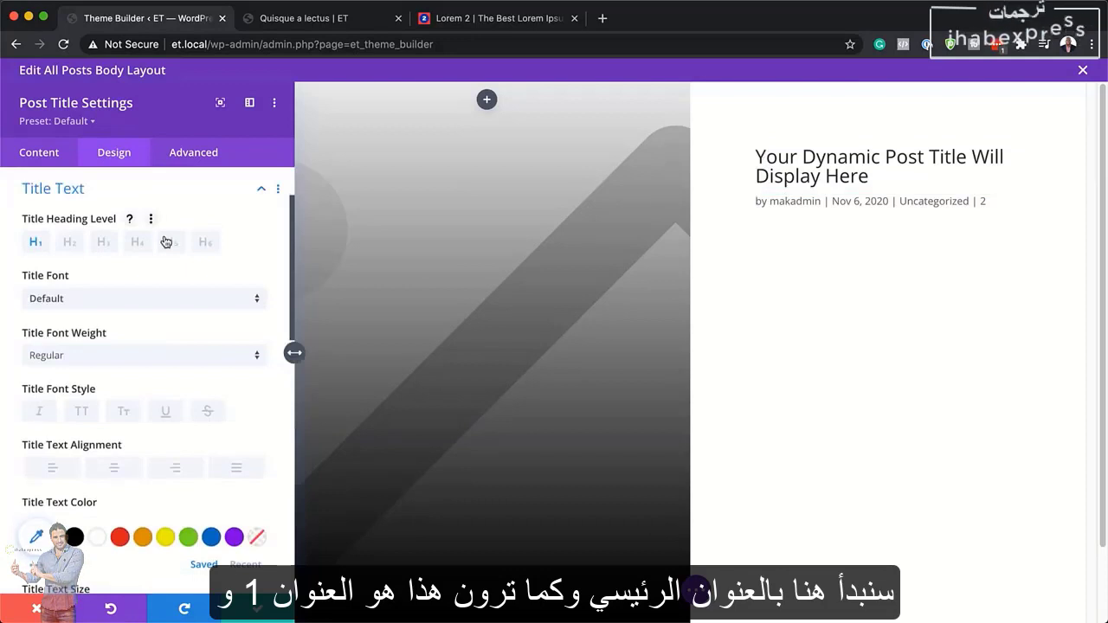
left_click(100, 299)
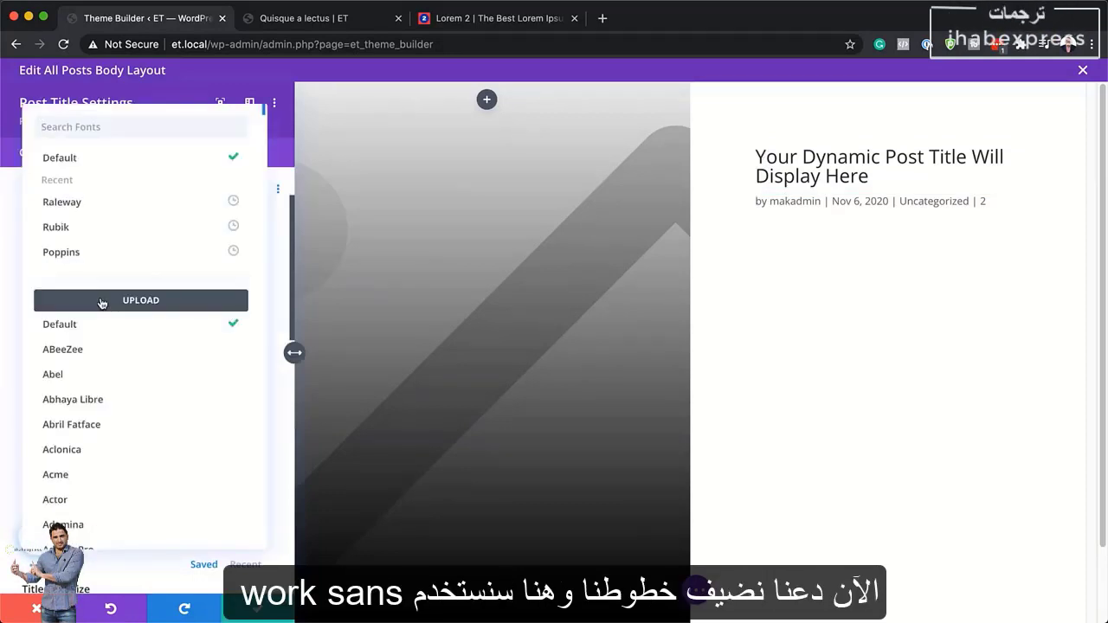
type("work")
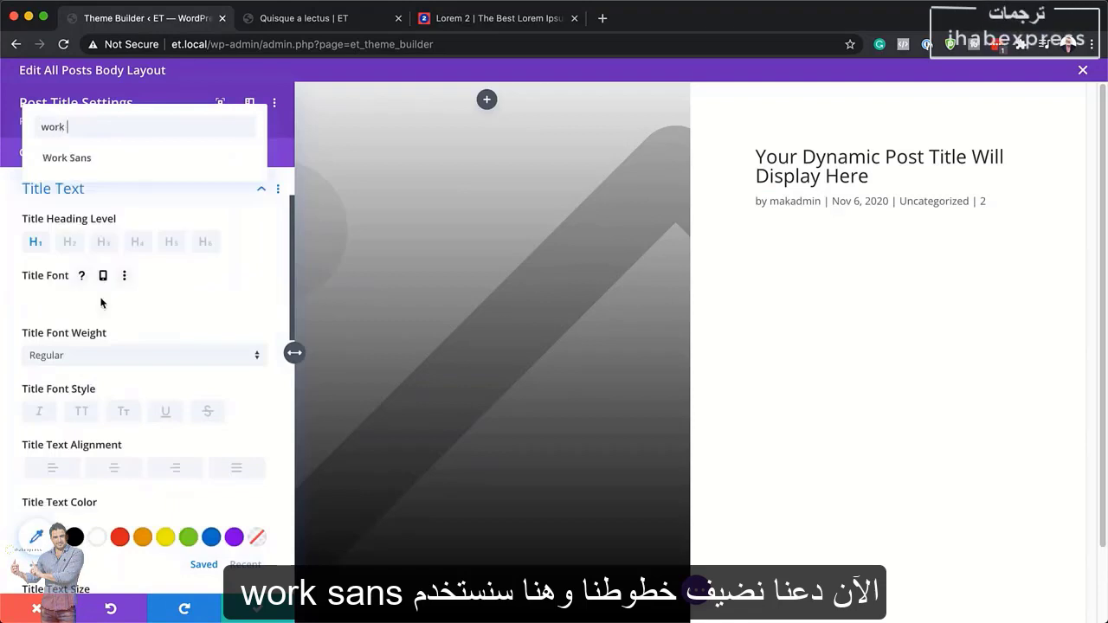
left_click(95, 159)
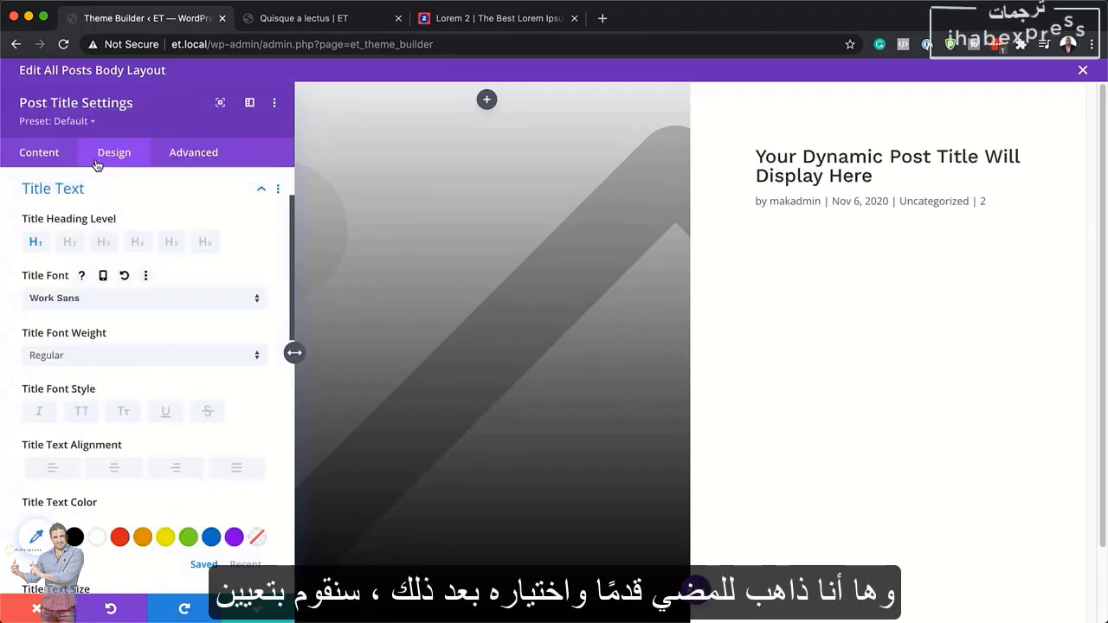
left_click(104, 359)
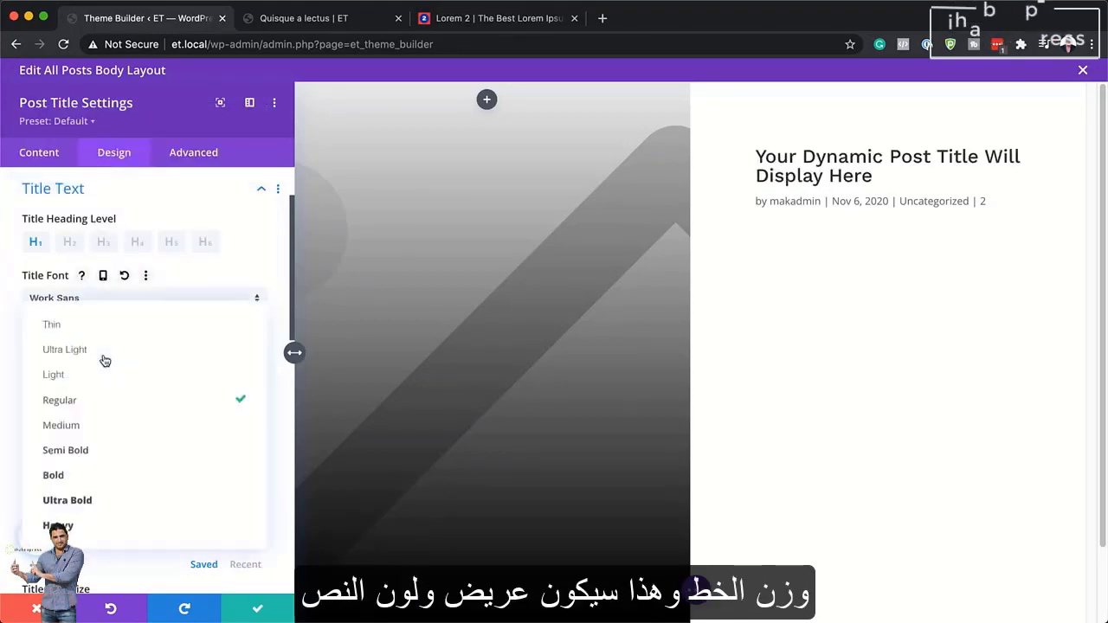
left_click(116, 475)
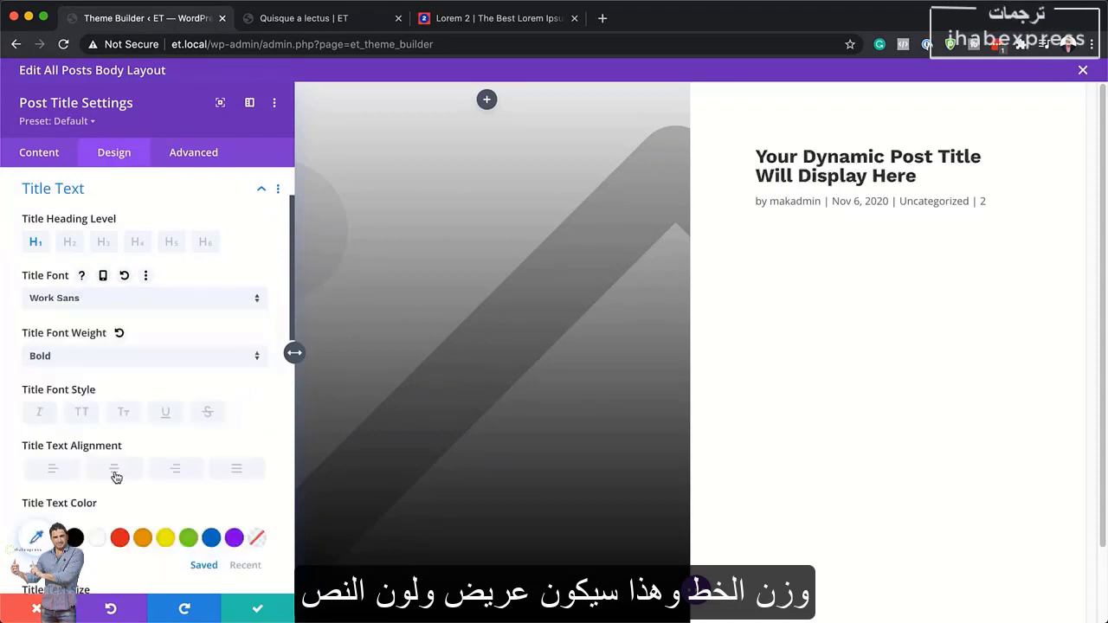
scroll(113, 485, "down", 1)
left_click(98, 528)
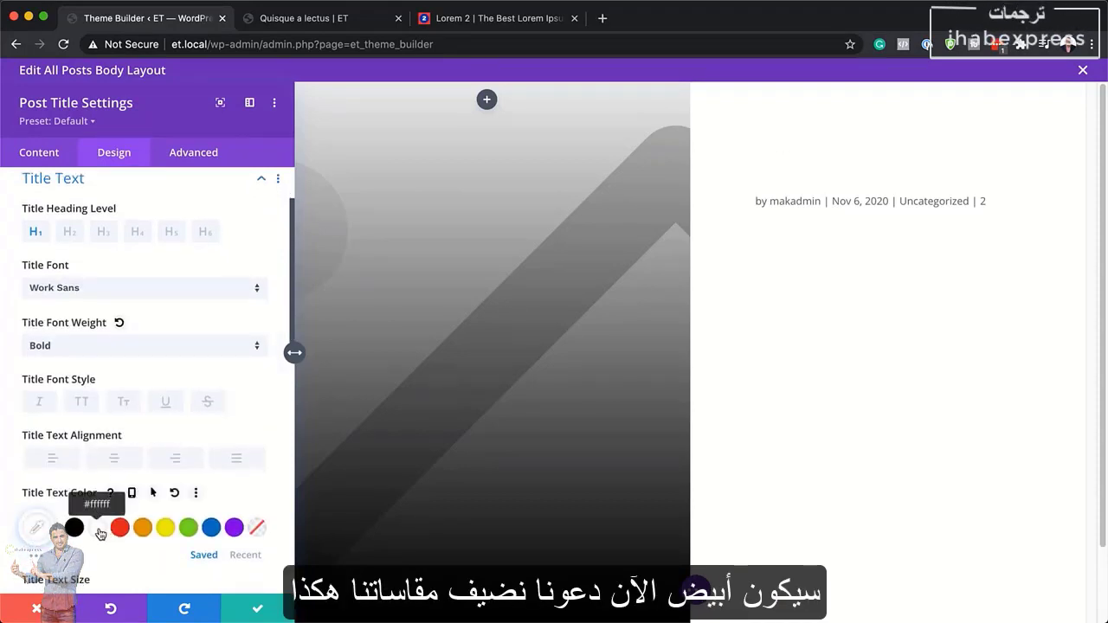
Set the title text size to 60px on desktop, 45px on tablet and 35px on phone
scroll(176, 430, "down", 3)
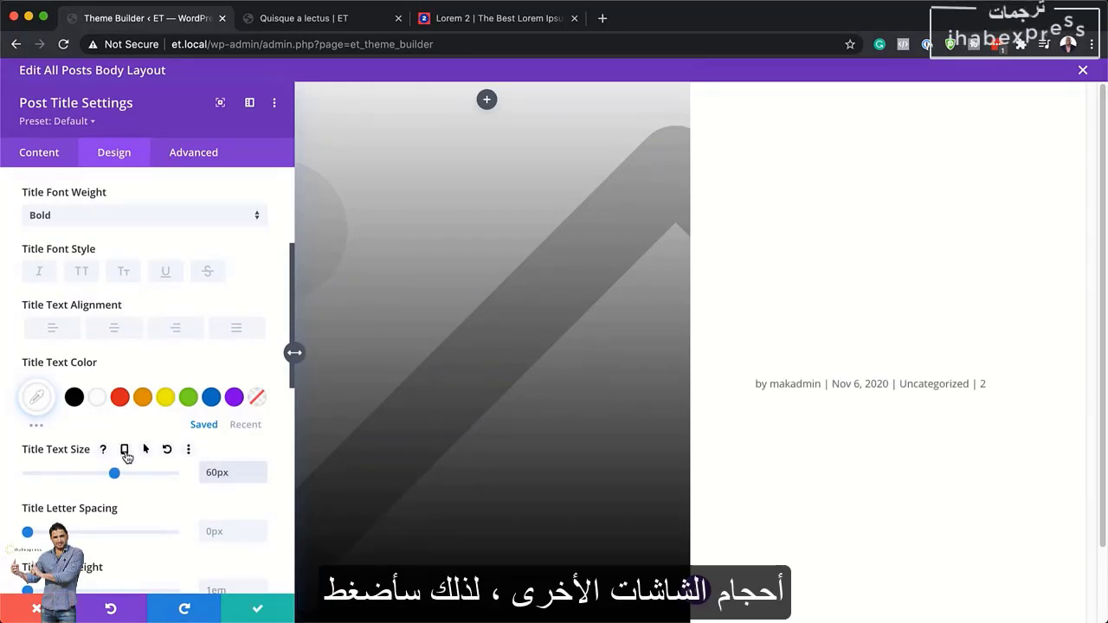
left_click(124, 450)
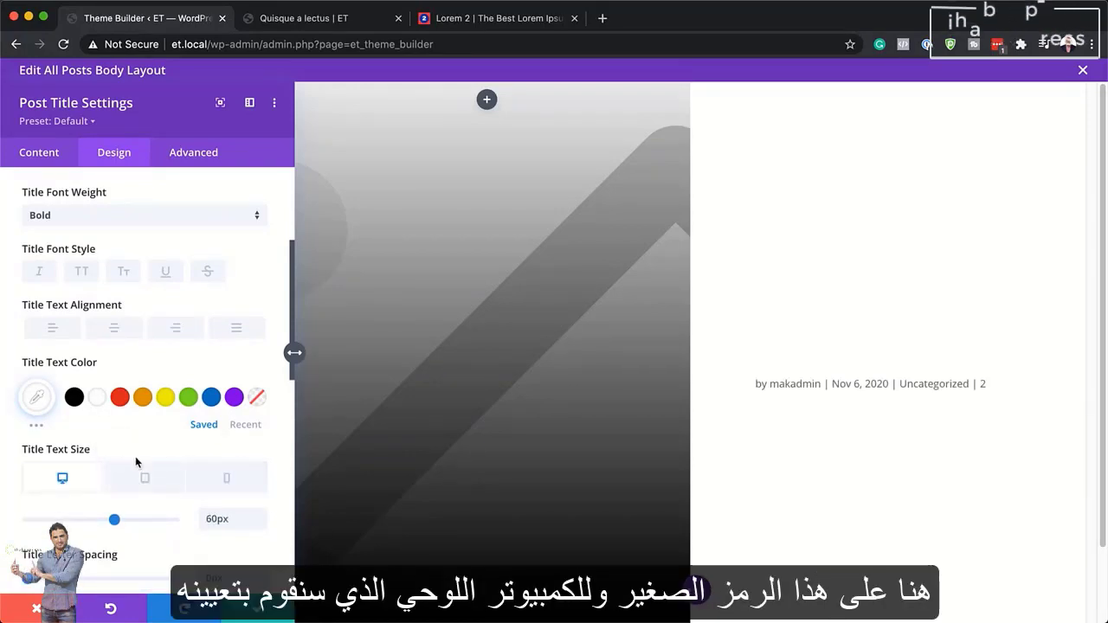
left_click(151, 480)
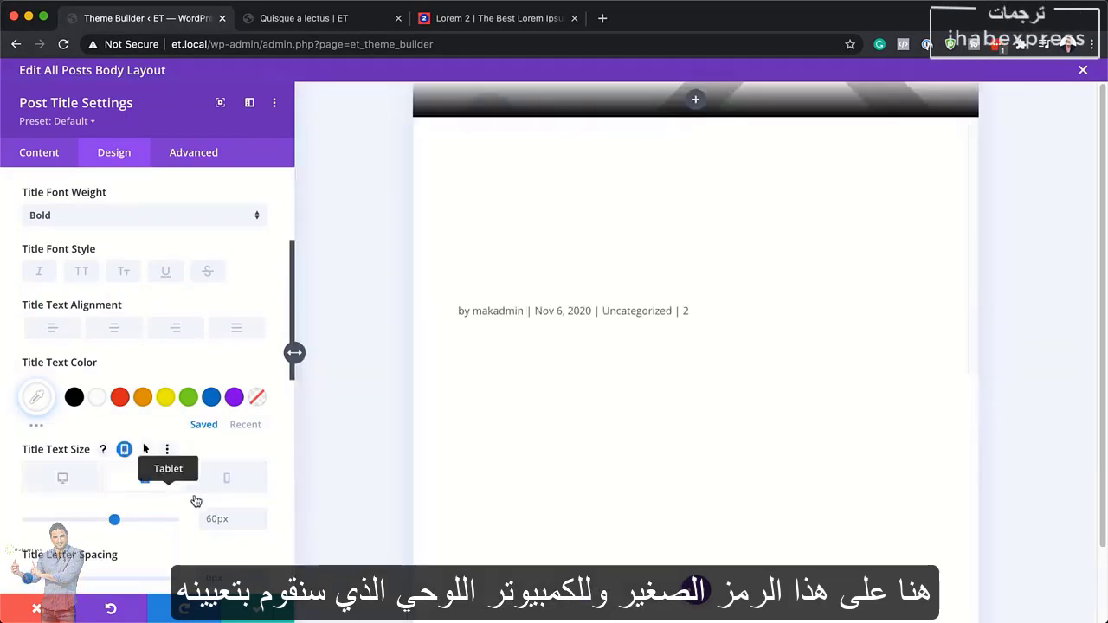
left_click(231, 522)
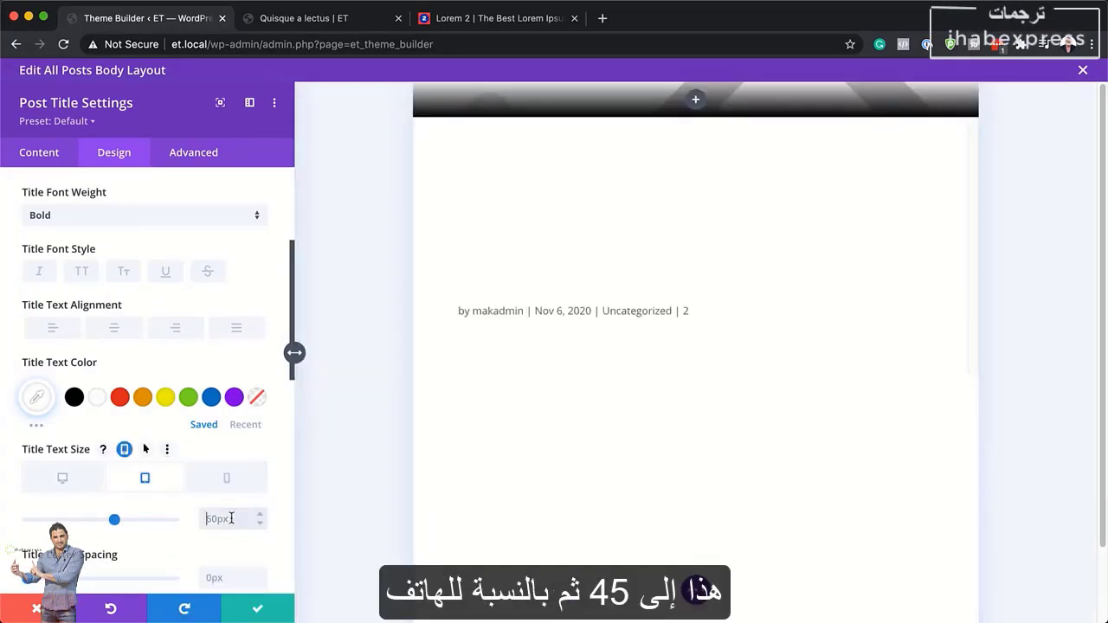
left_click(227, 477)
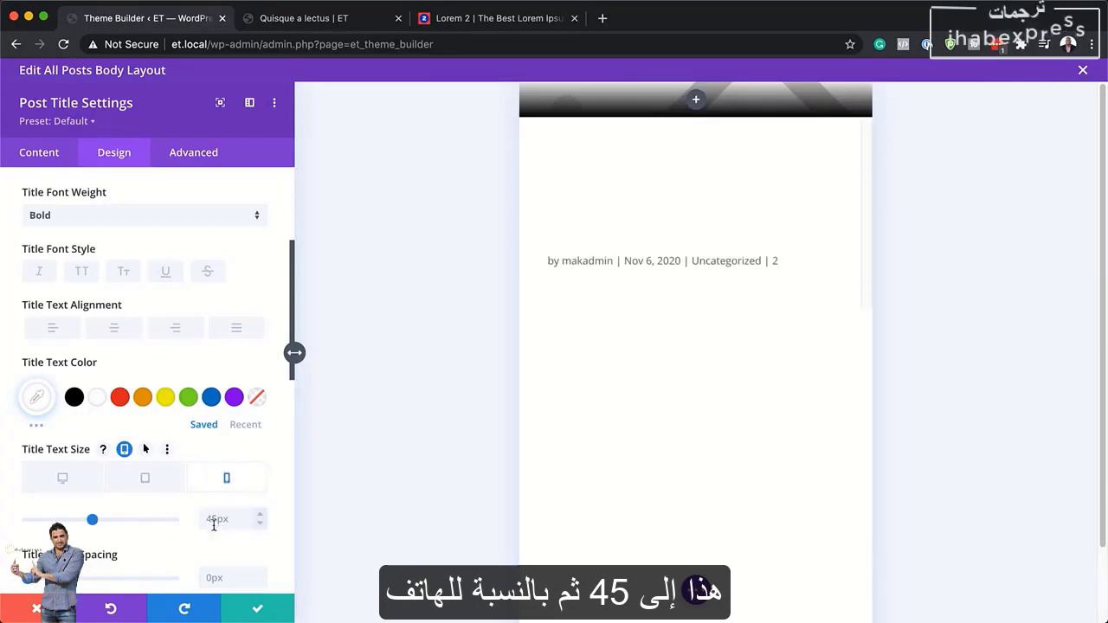
type("35")
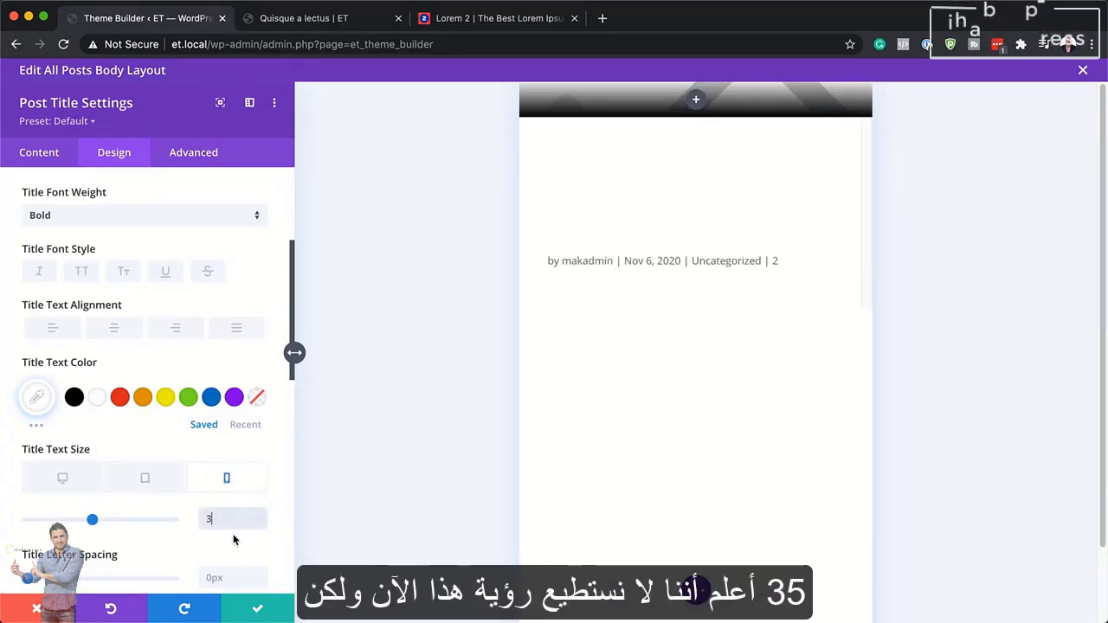
left_click(66, 483)
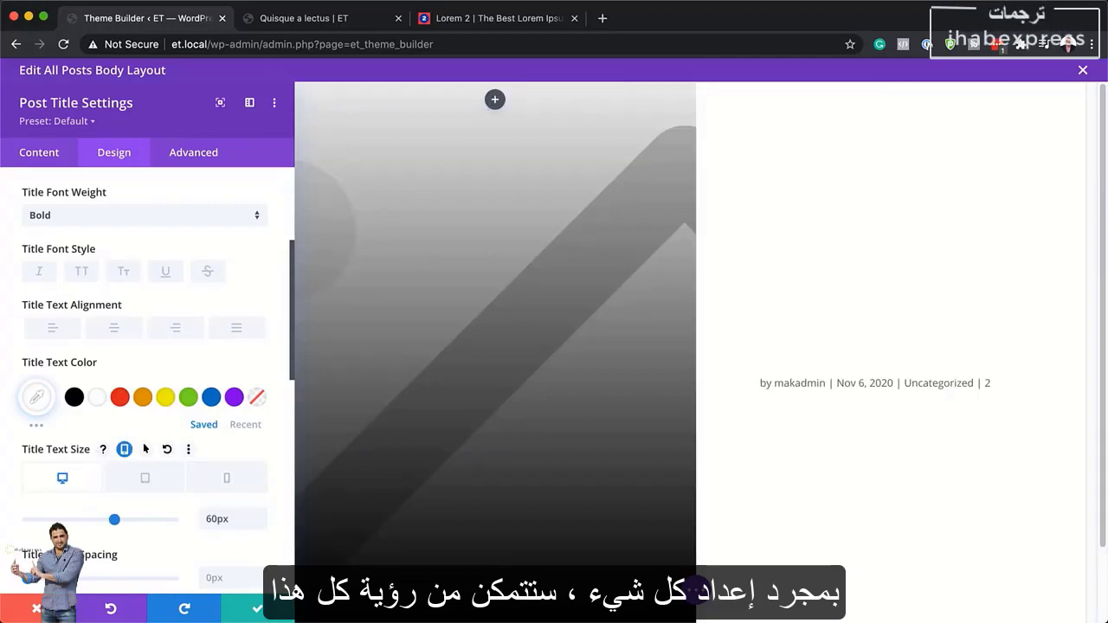
Set the title's letter spacing to -1px and its line height to 1.2em
scroll(111, 327, "down", 2)
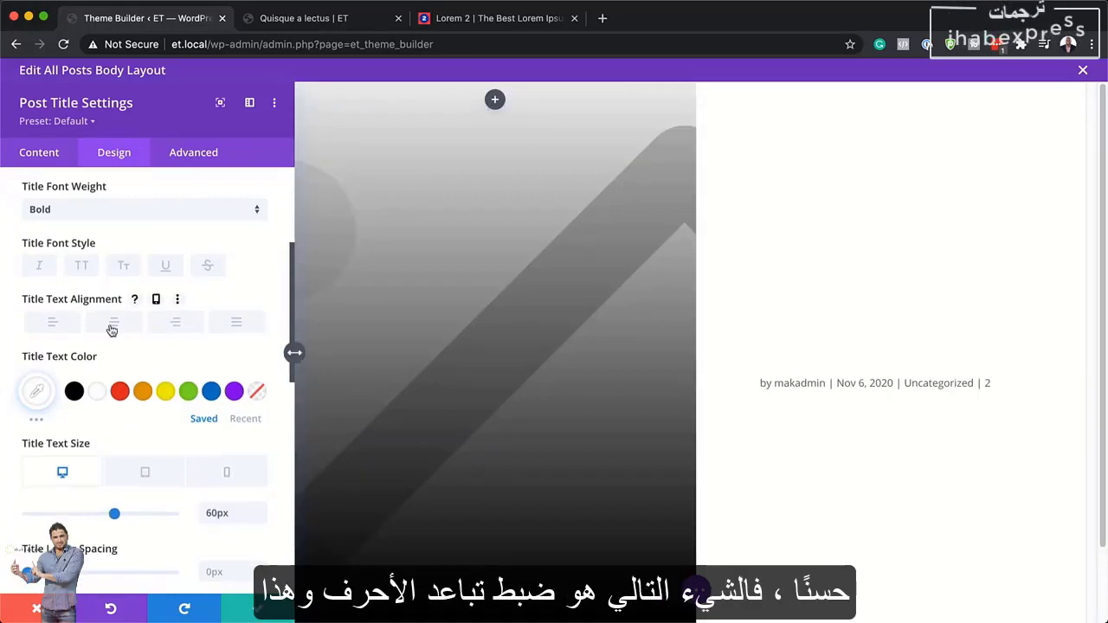
scroll(111, 329, "down", 3)
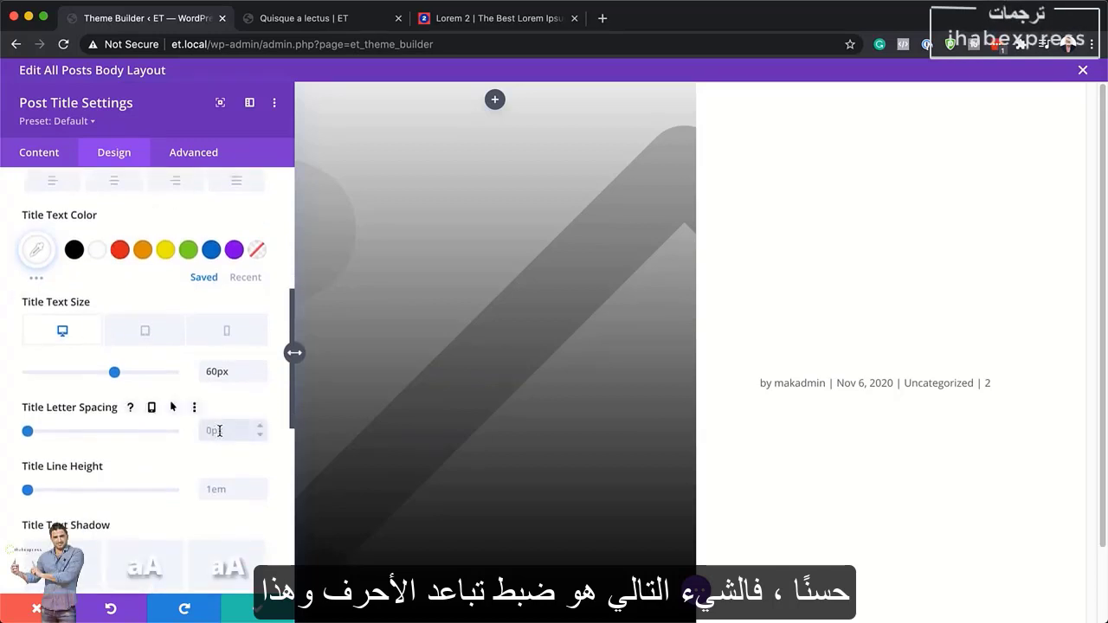
double_click(219, 430)
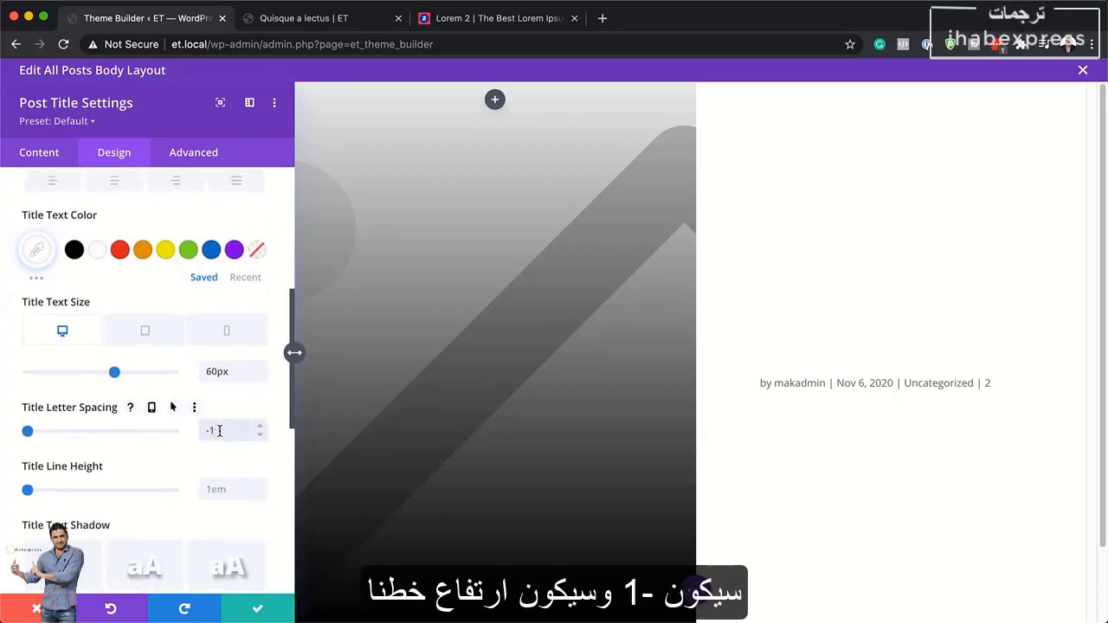
left_click(243, 487)
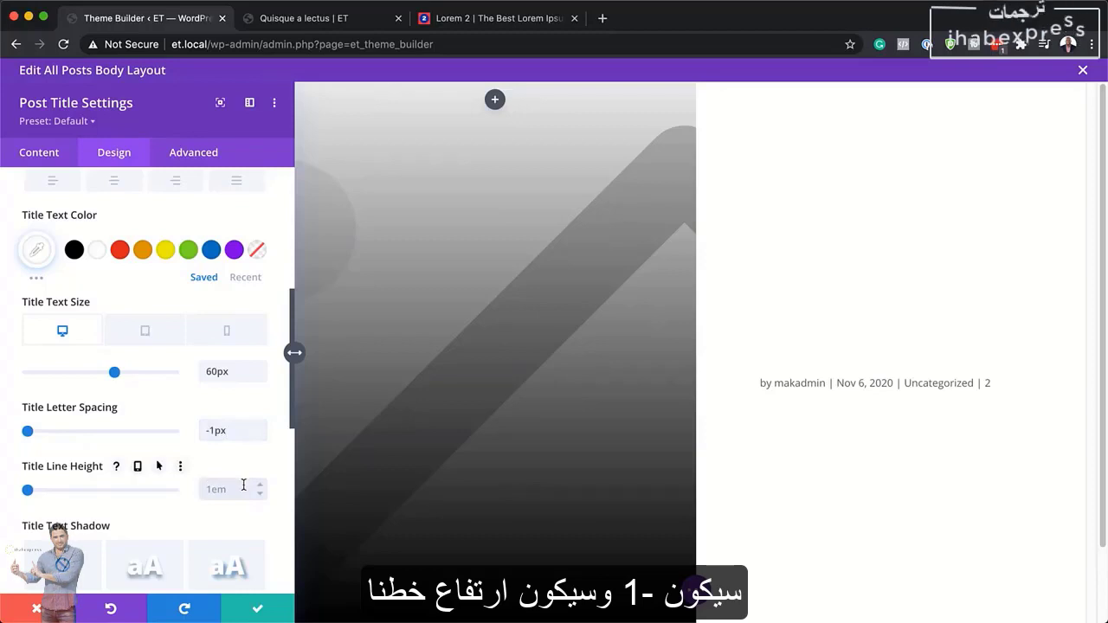
type("1.2em")
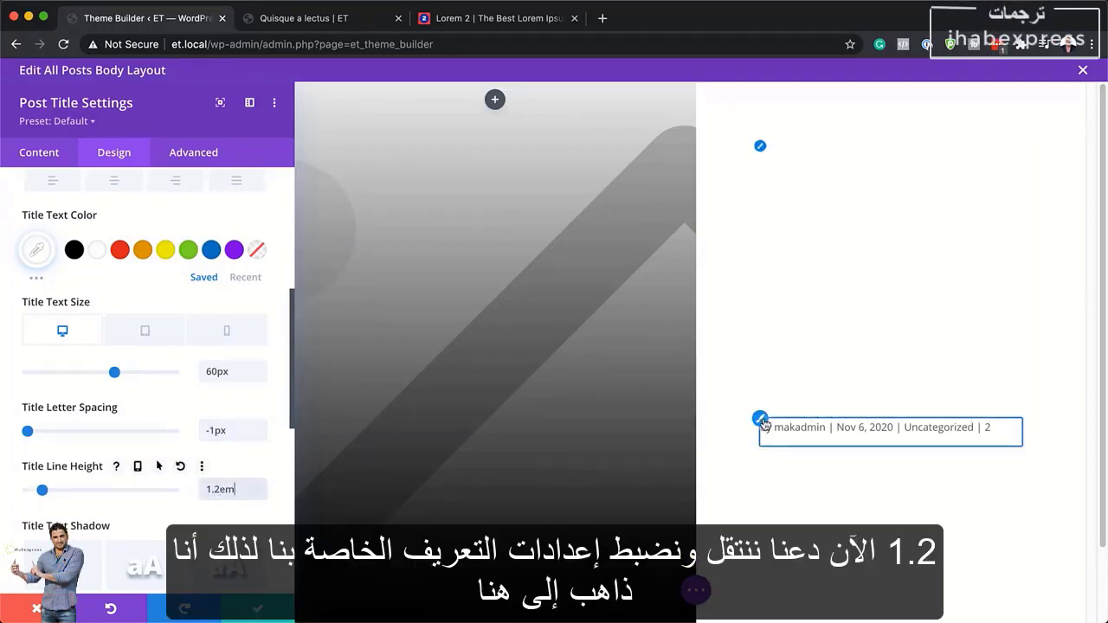
Set the post meta text to the Work Sans font with the uppercase style
left_click(762, 423)
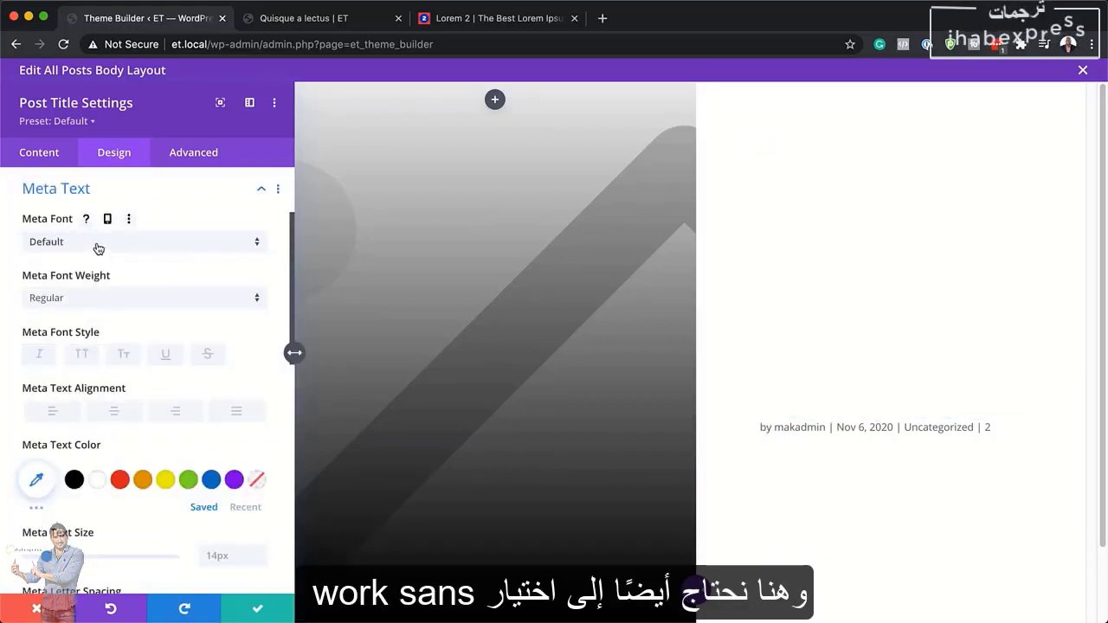
left_click(98, 245)
left_click(111, 206)
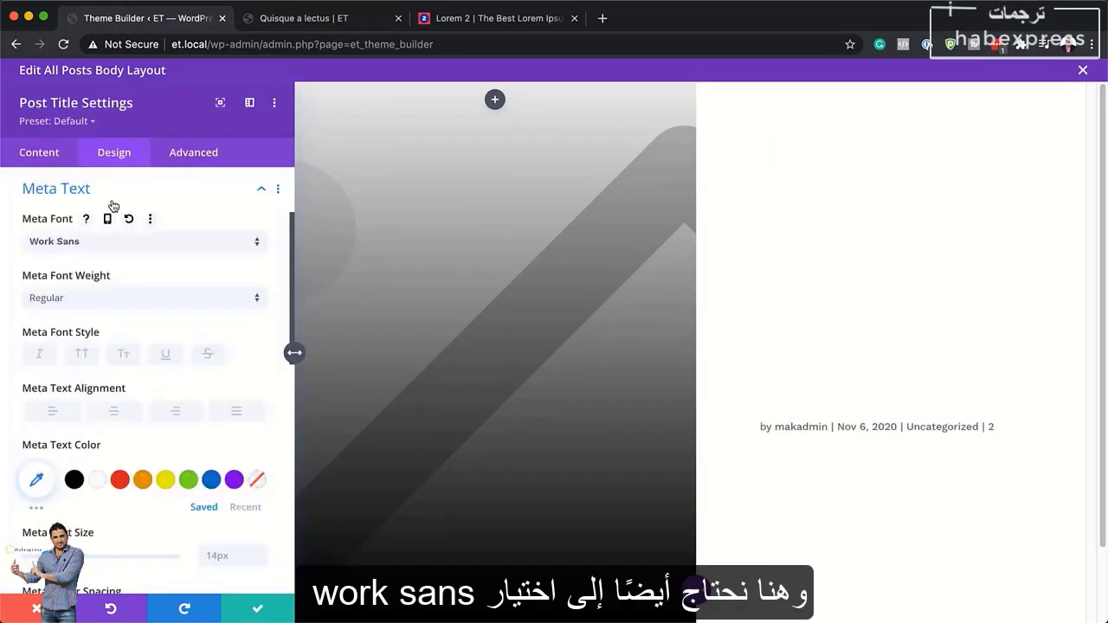
left_click(82, 355)
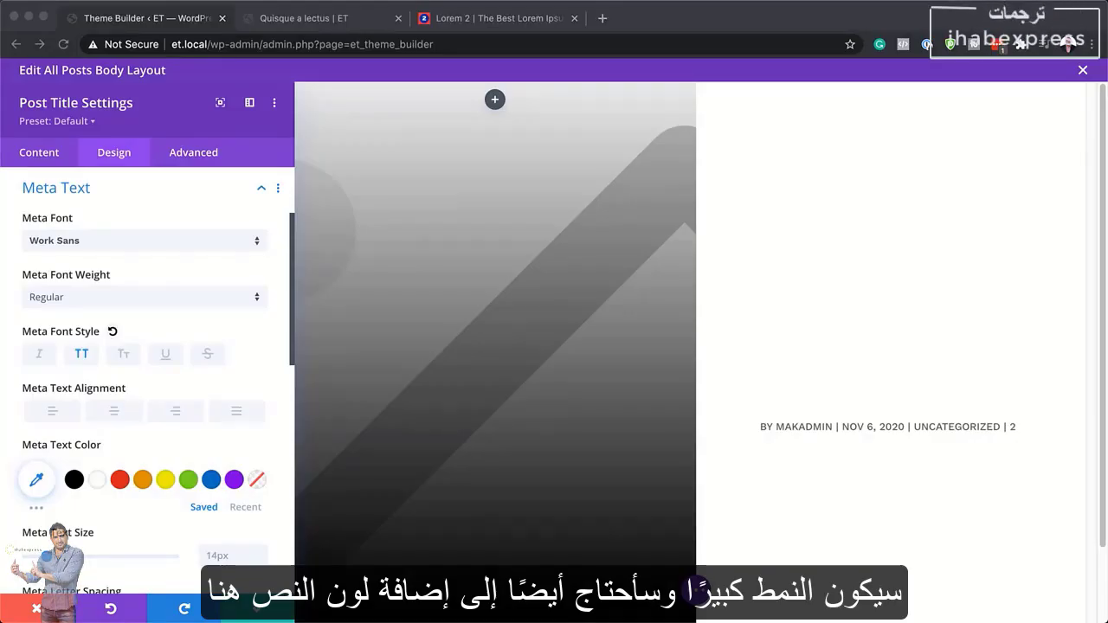
Set the meta text color to #eaeaea and its letter spacing to 2px
left_click(37, 479)
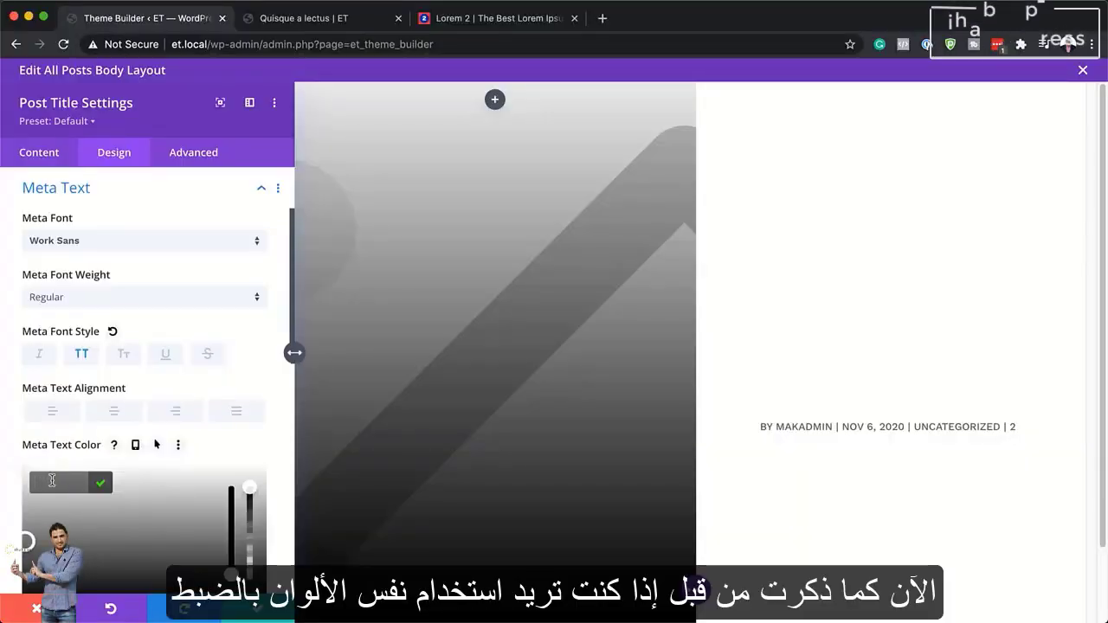
type("#eaeaea")
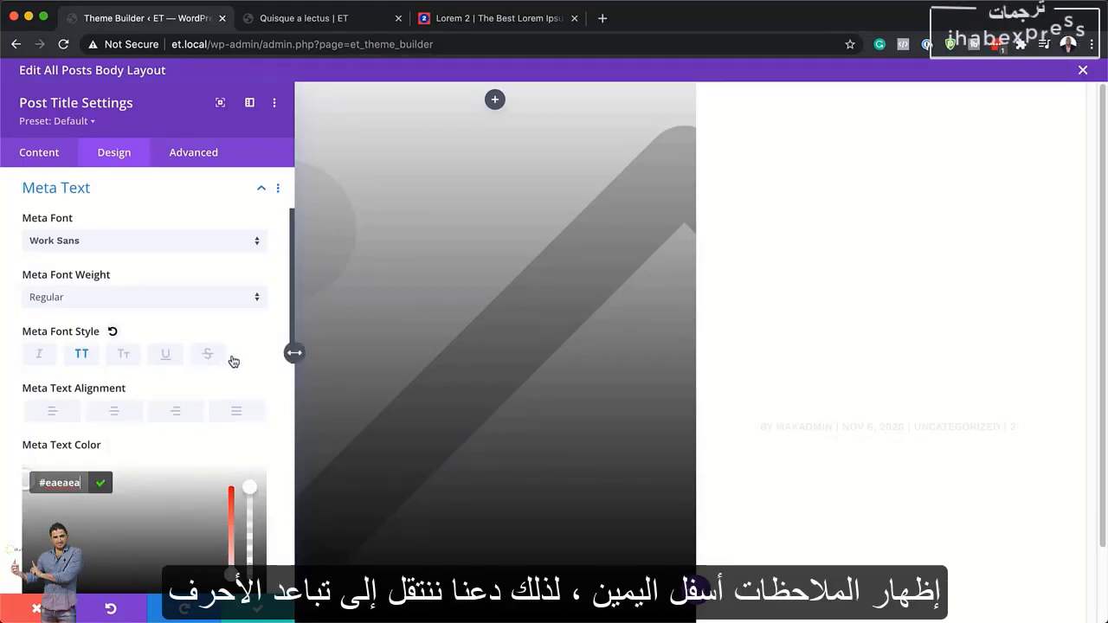
scroll(179, 450, "down", 5)
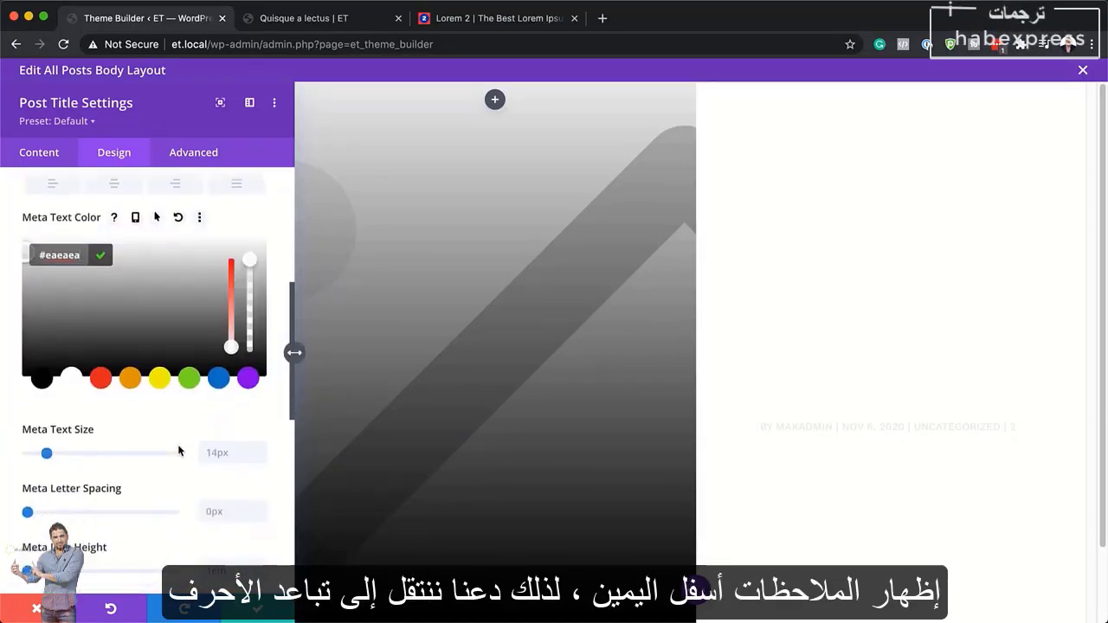
left_click(216, 511)
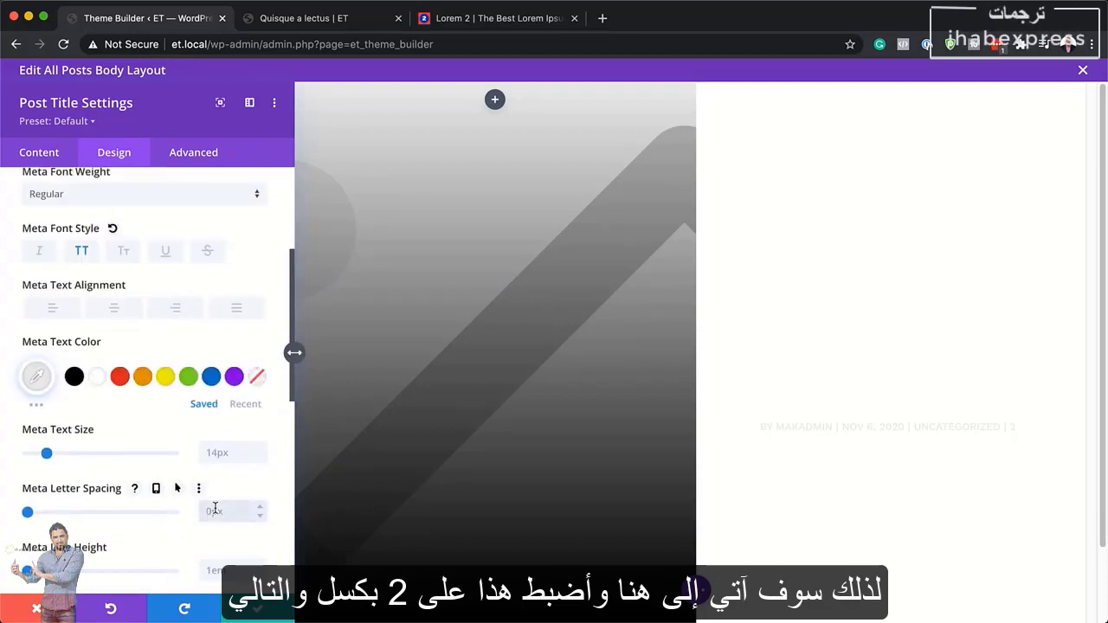
type("2px")
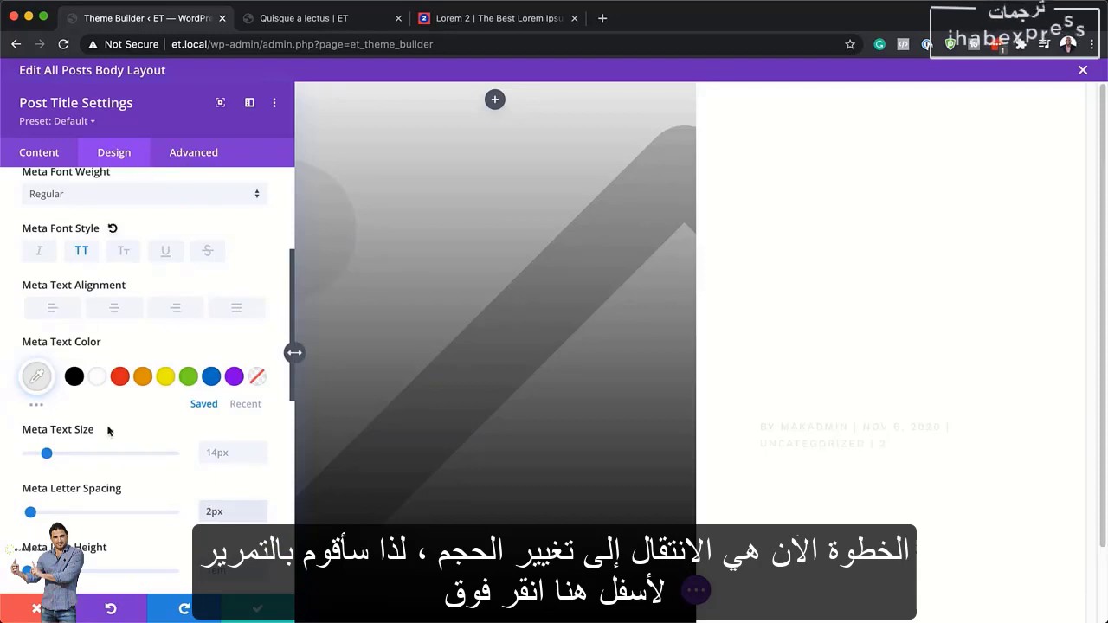
Set the post title module's width to 81% in its sizing options
scroll(128, 433, "down", 10)
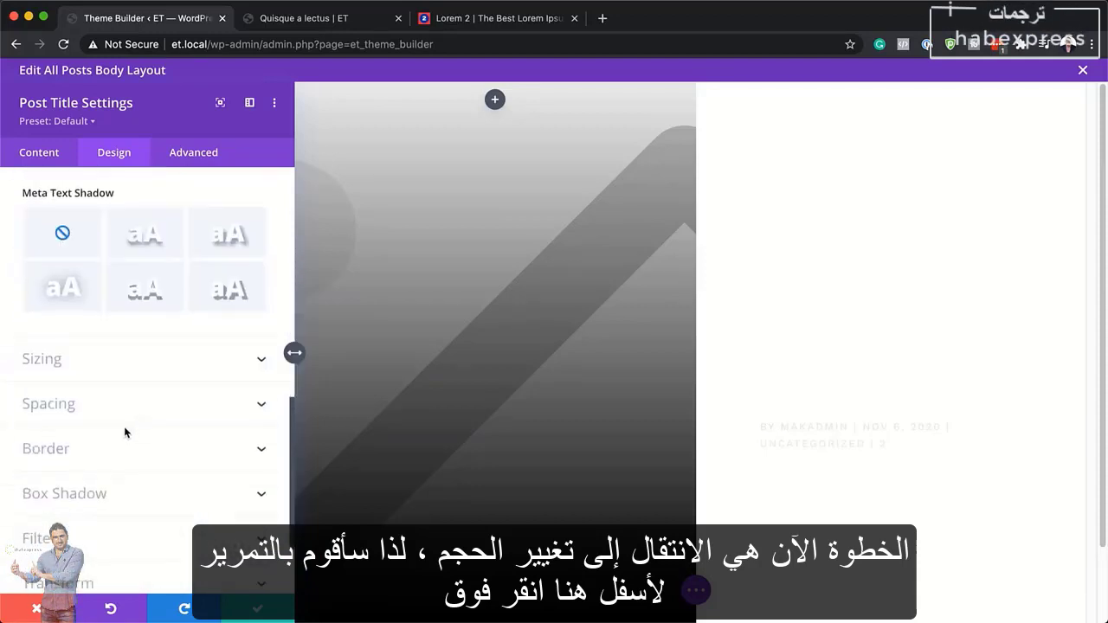
left_click(58, 360)
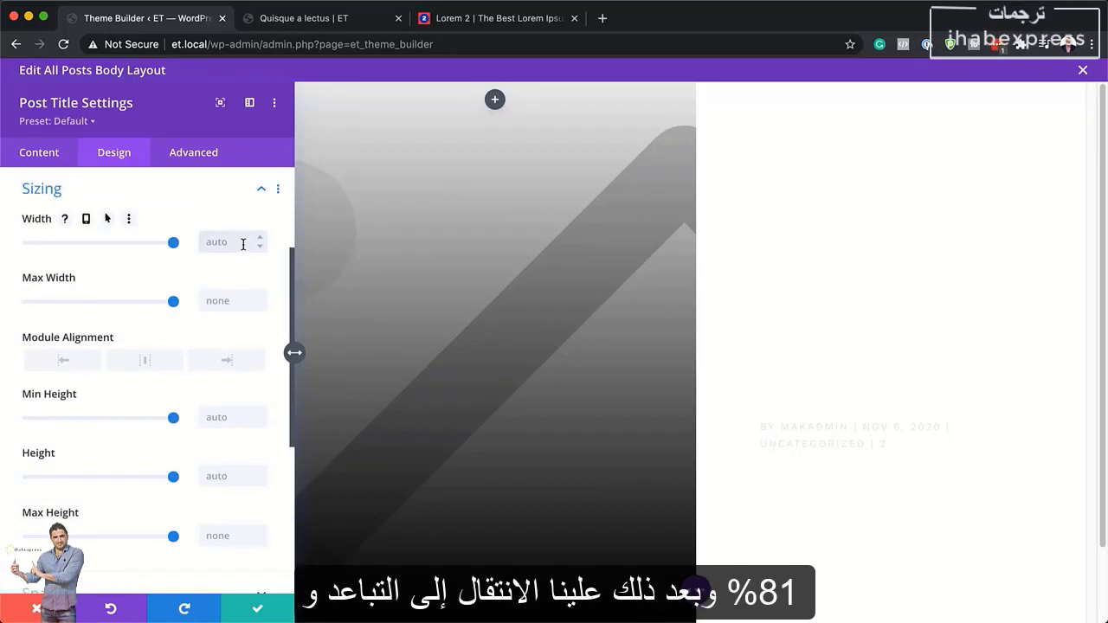
type("81%")
scroll(142, 451, "down", 1)
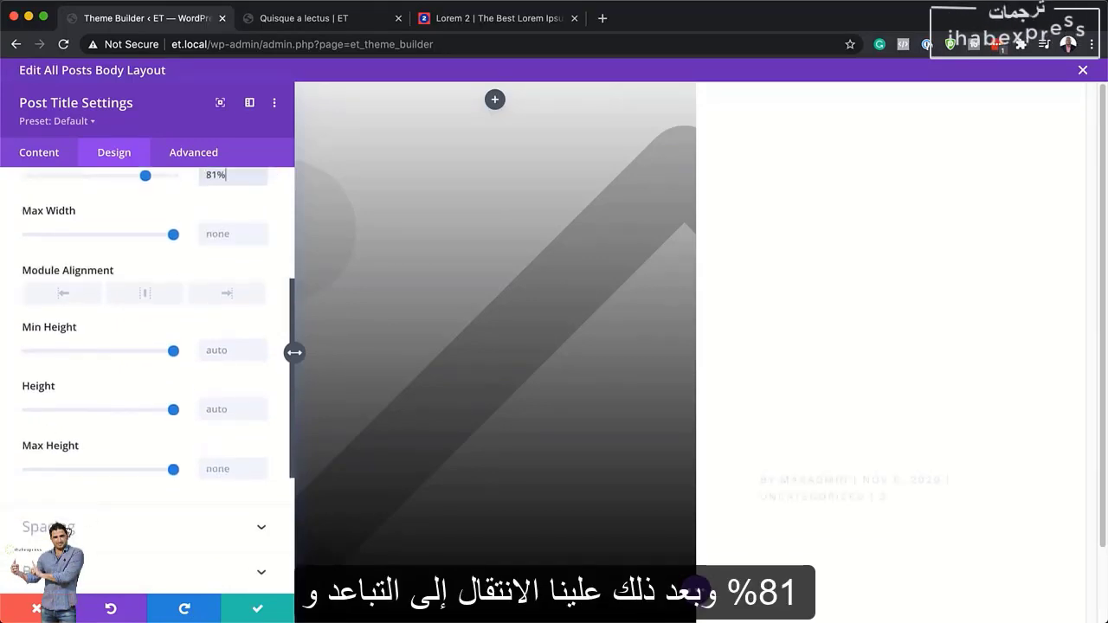
Set the post title's padding to 8% on the top and bottom and 7% on the left and right
left_click(66, 526)
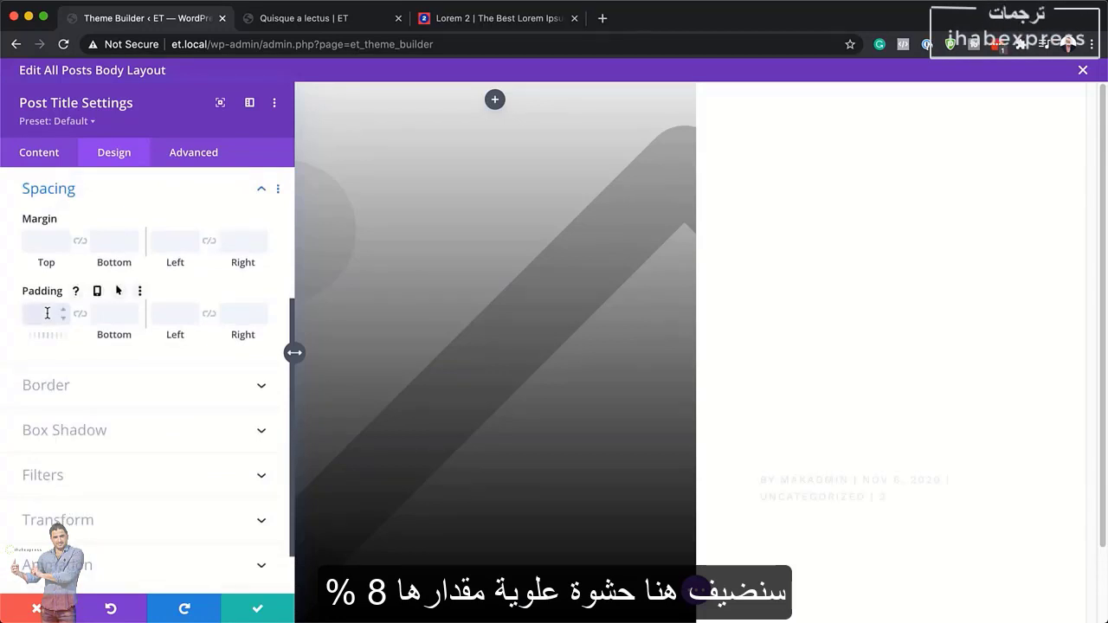
left_click(48, 314)
type("8%")
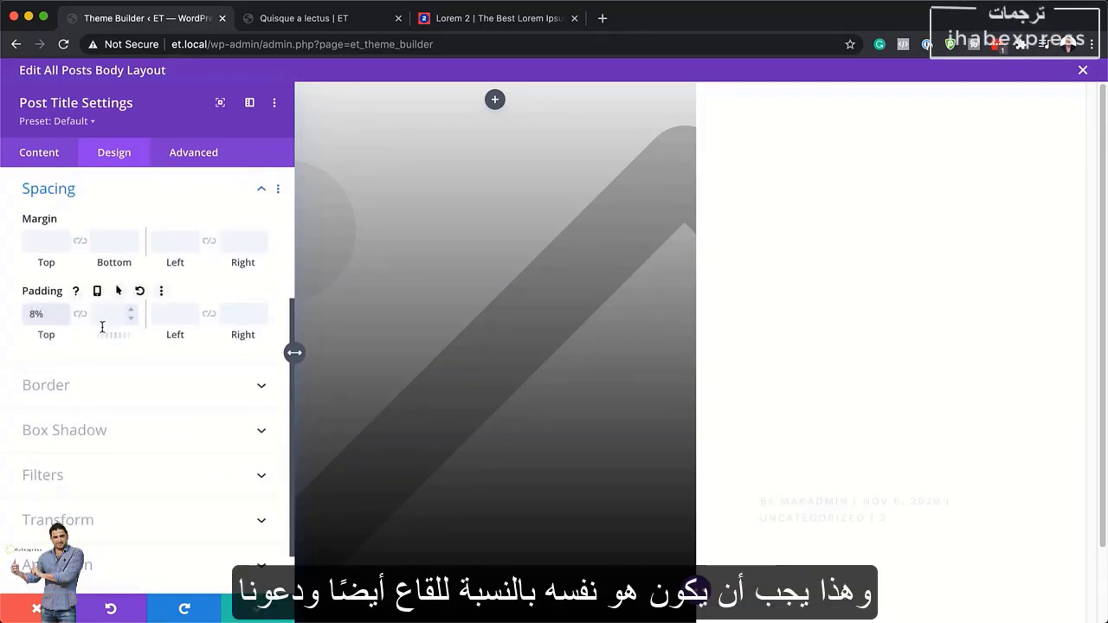
left_click(80, 314)
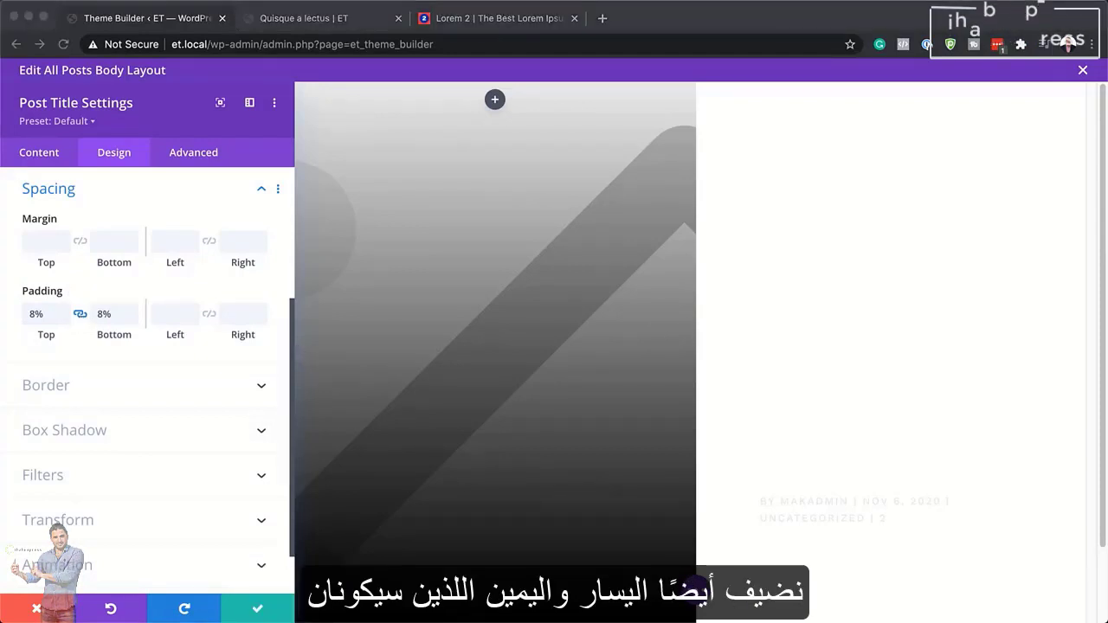
left_click(169, 315)
type("7%")
left_click(209, 314)
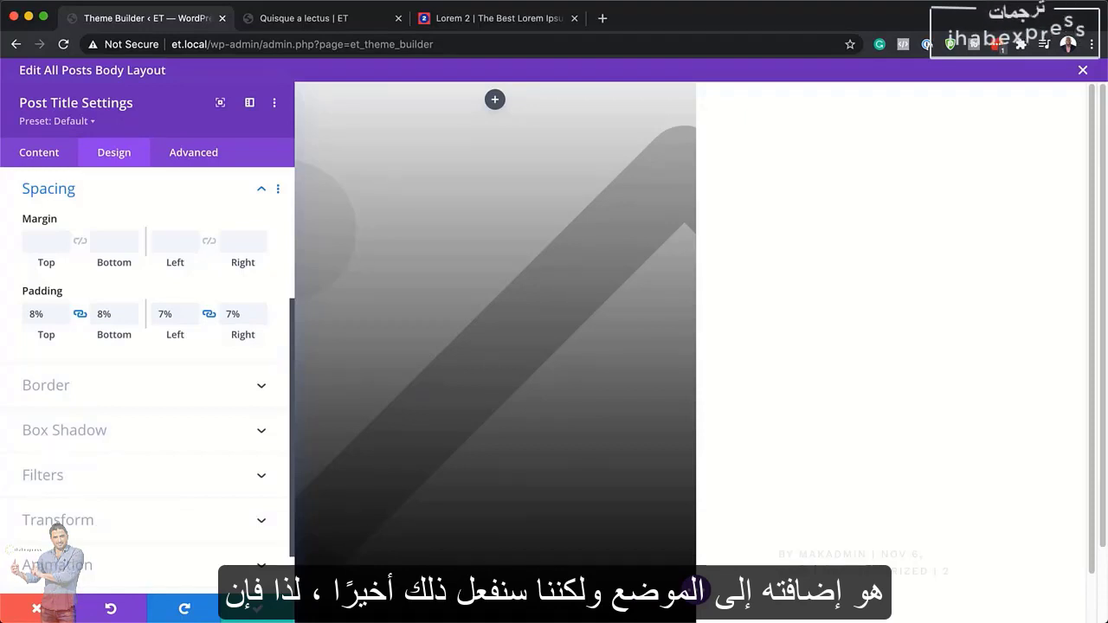
Give the post title an absolute position at bottom center with a 10% vertical offset, and save the module settings
left_click(194, 154)
left_click(97, 403)
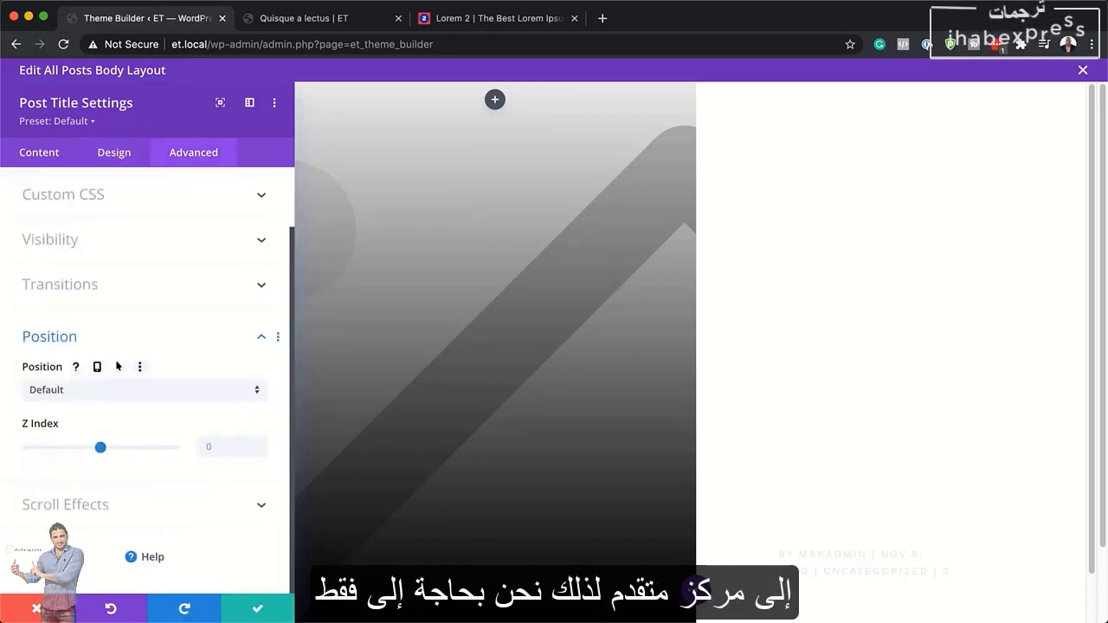
left_click(165, 394)
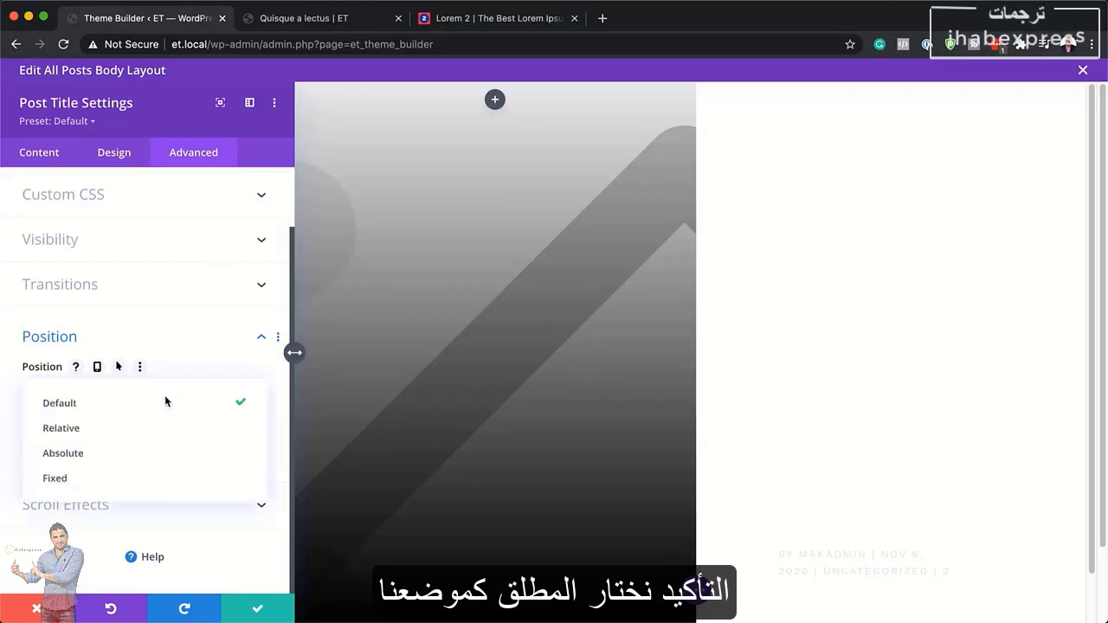
left_click(131, 453)
left_click(145, 538)
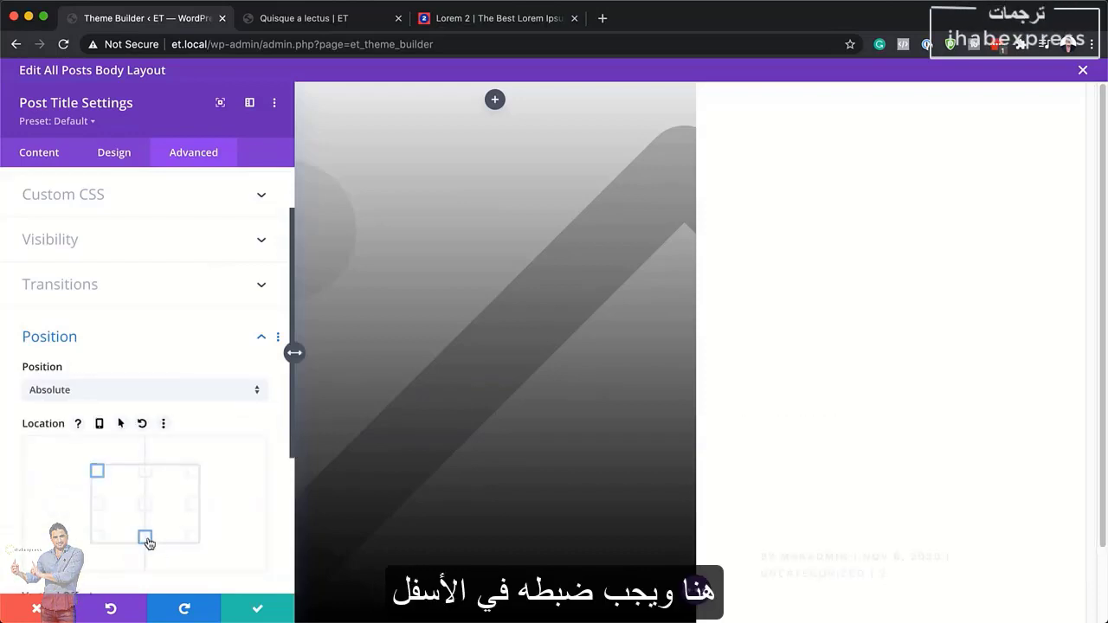
scroll(158, 396, "down", 3)
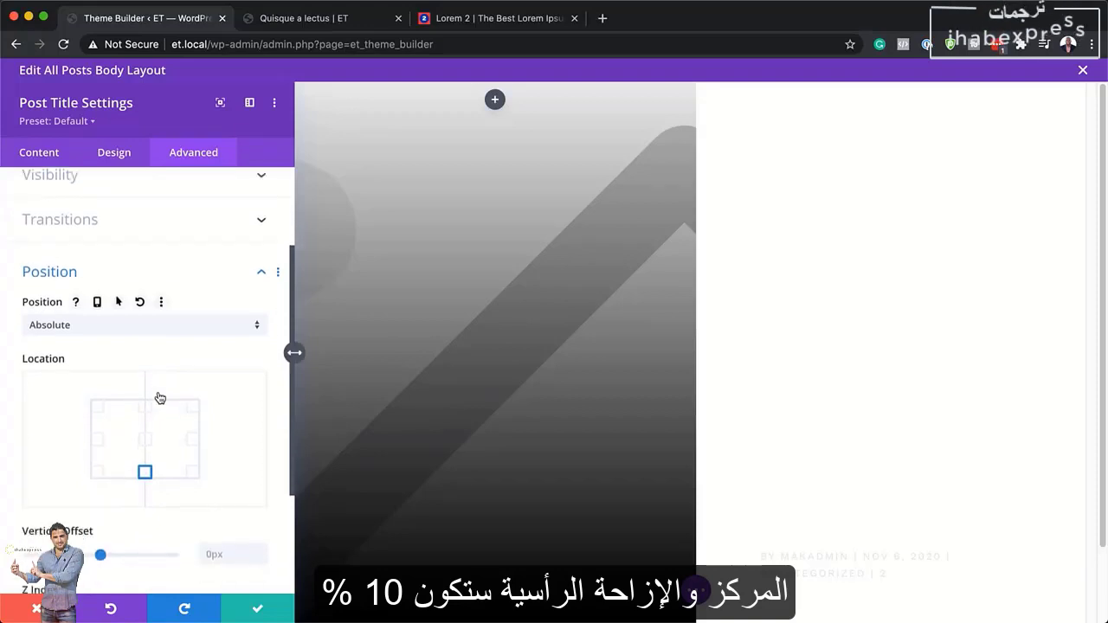
left_click(233, 463)
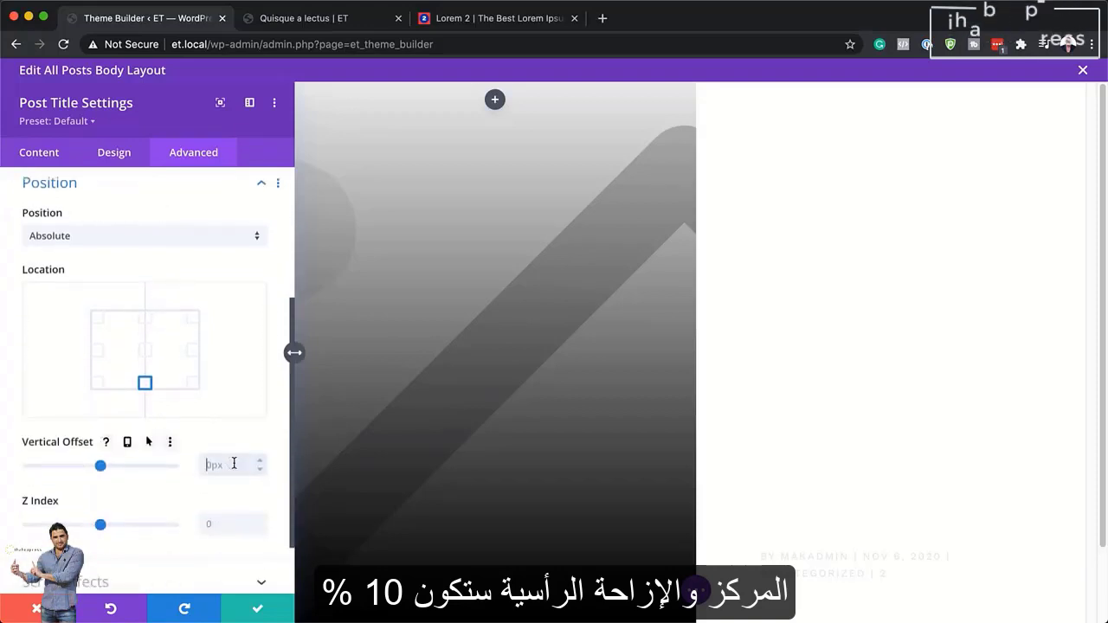
type("10%")
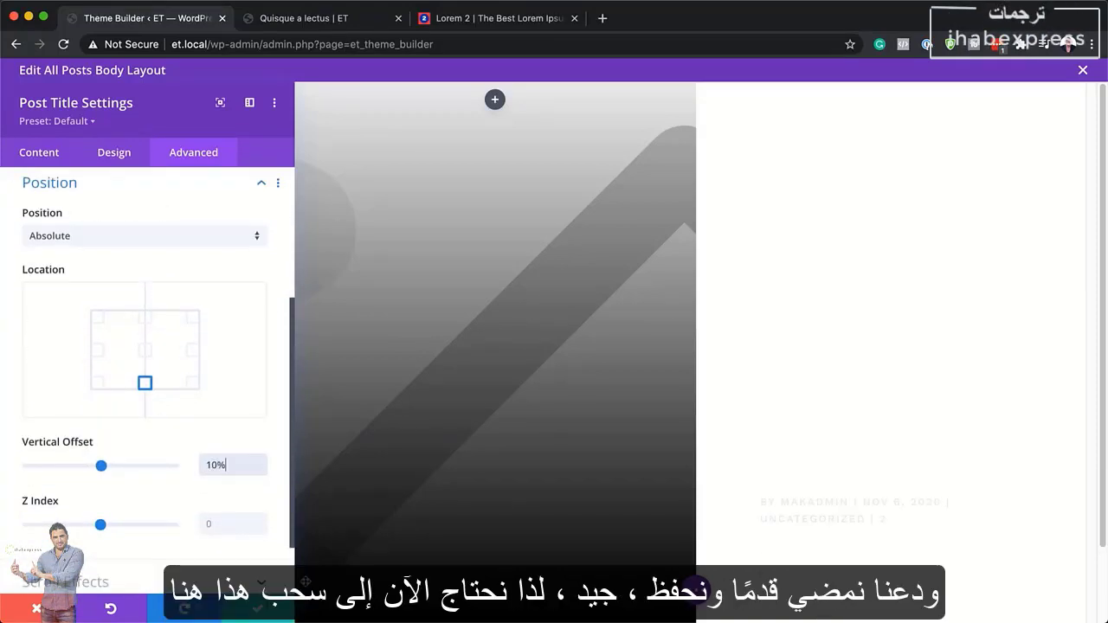
left_click(257, 609)
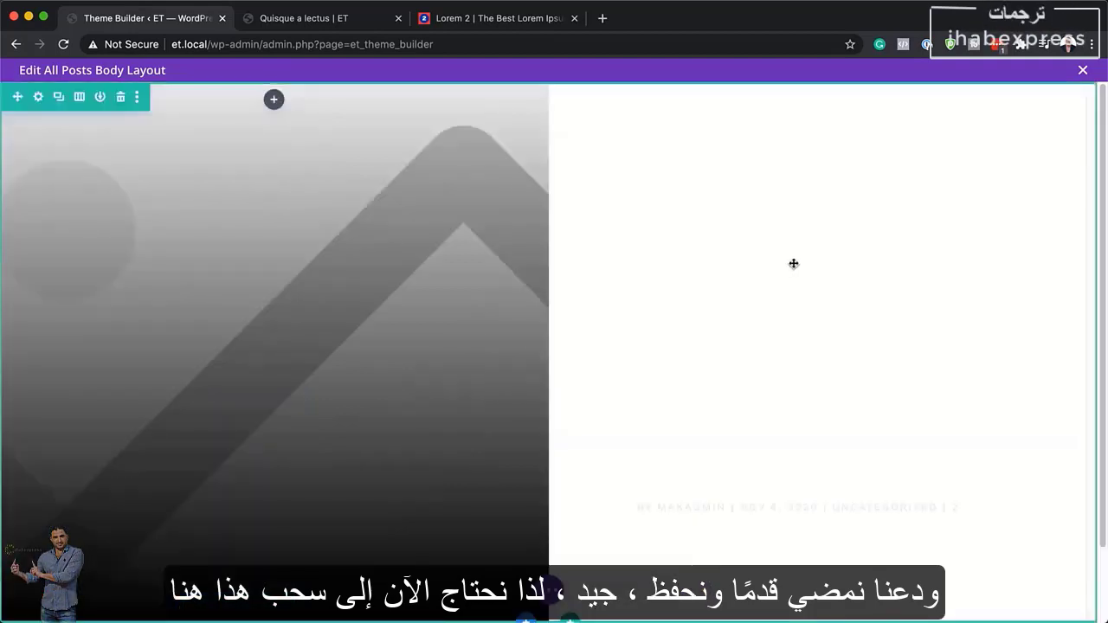
Move the post title module from the empty content column into the featured image column
left_click_drag(799, 225, 264, 141)
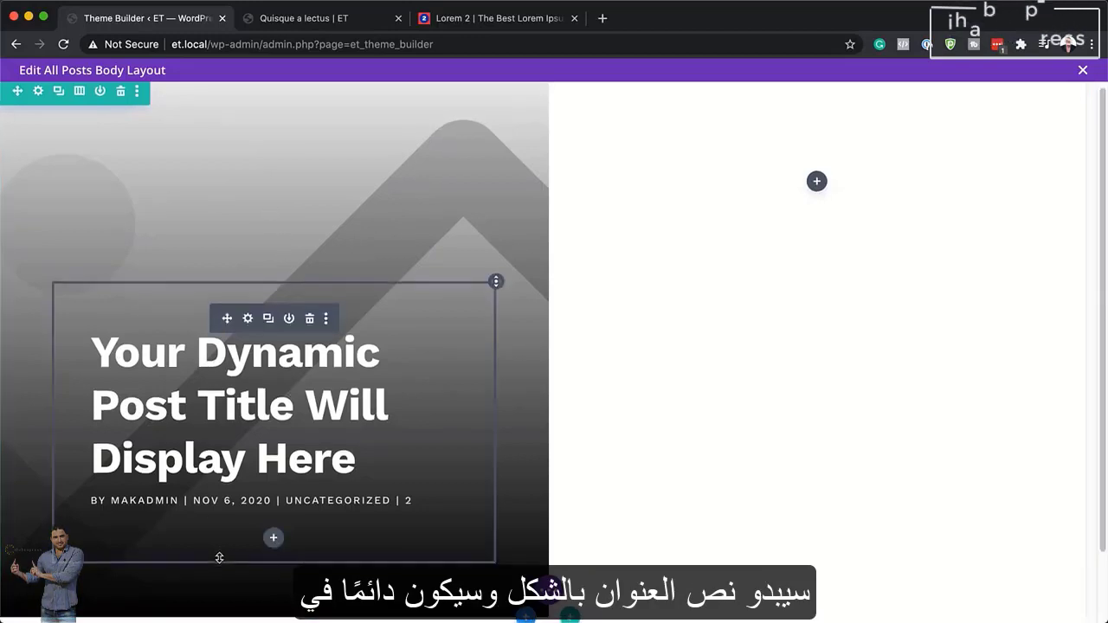
scroll(219, 558, "down", 2)
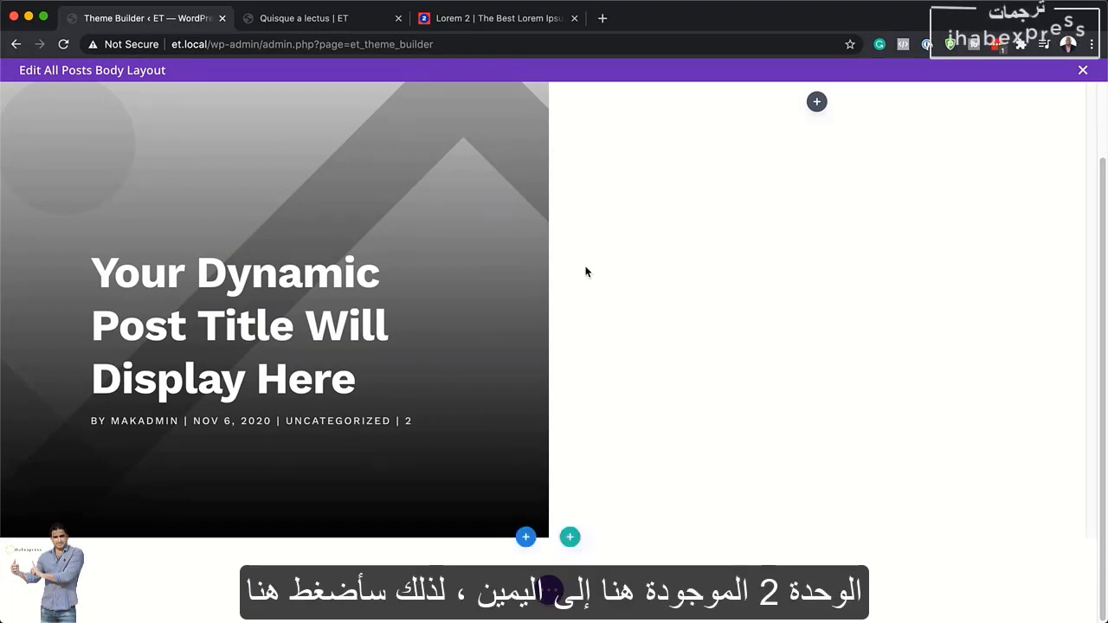
scroll(672, 487, "up", 2)
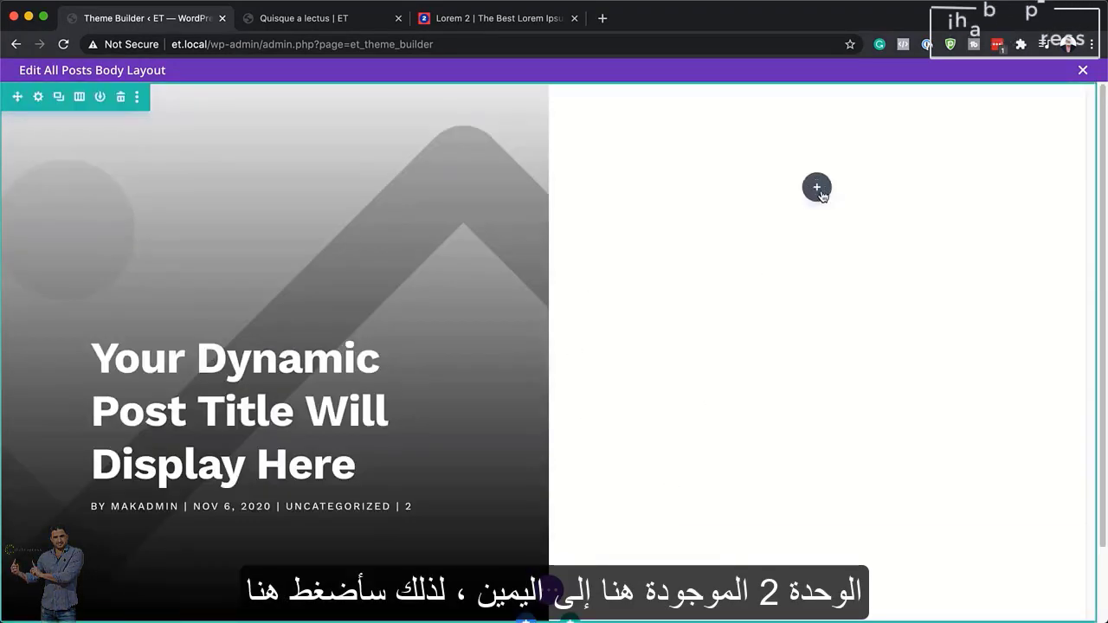
Add a Post Content module to the empty column beside the featured image
left_click(818, 189)
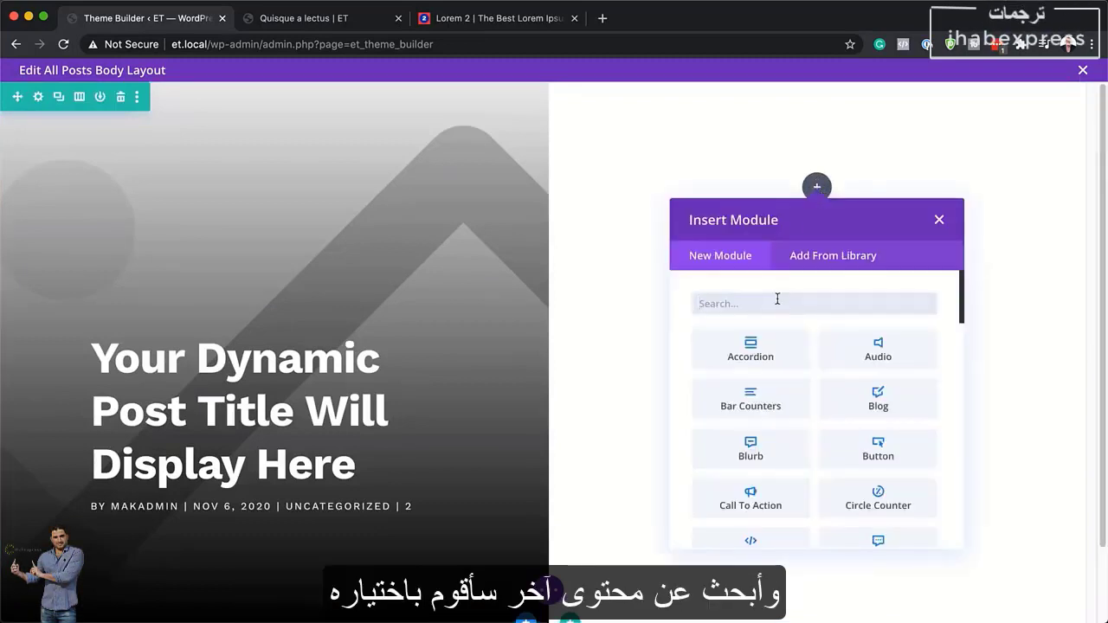
type("po")
left_click(716, 394)
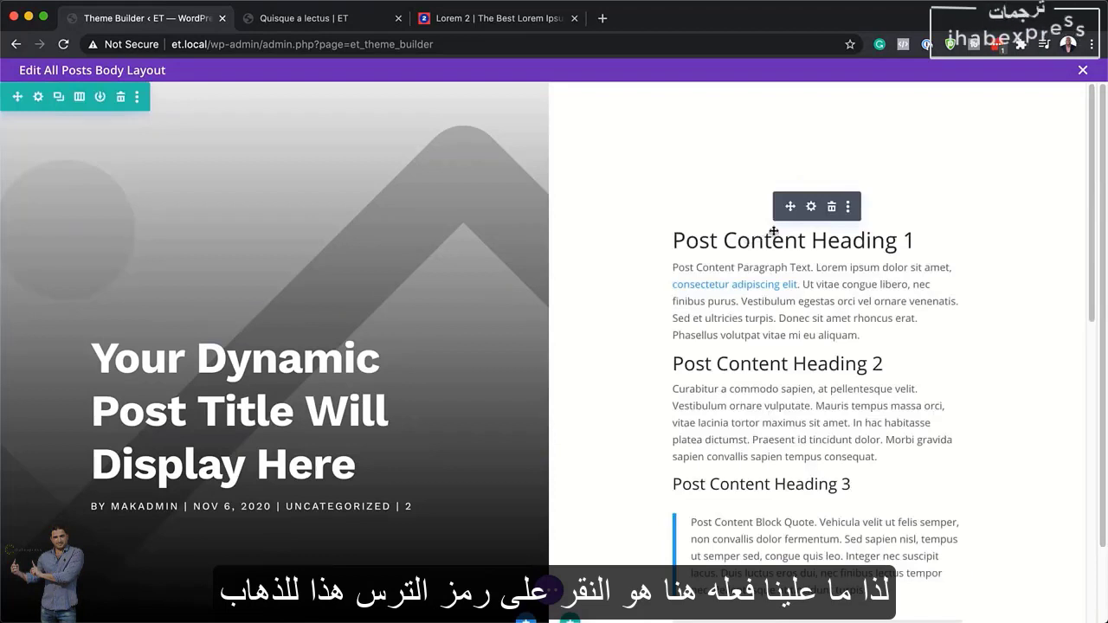
Set Heading 1 of the post content module to the Work Sans font with Semi Bold weight
left_click(811, 207)
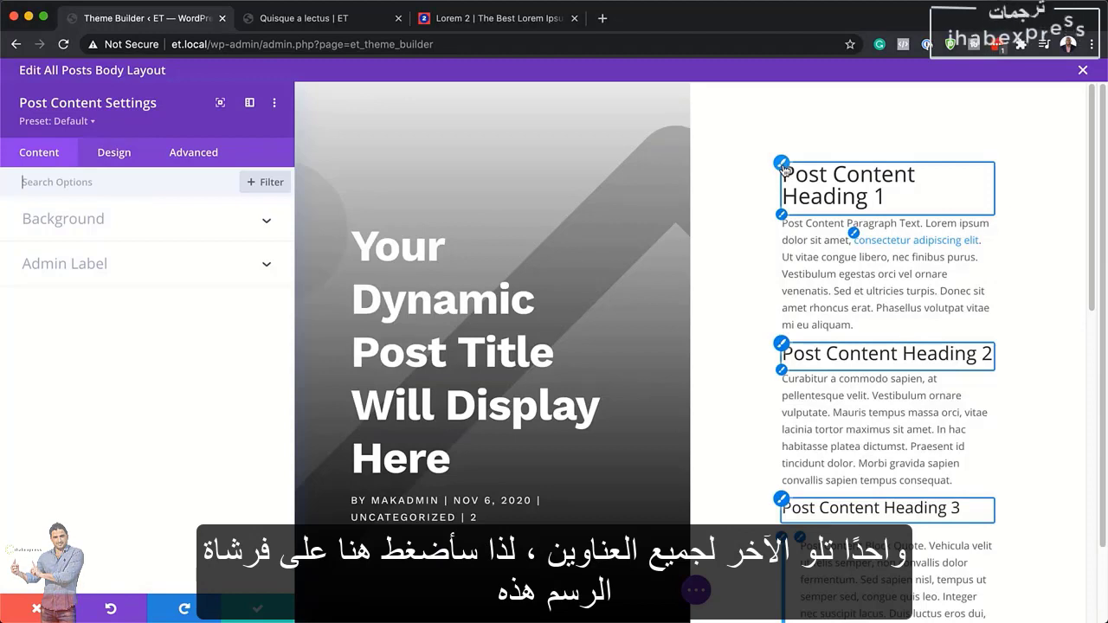
left_click(782, 166)
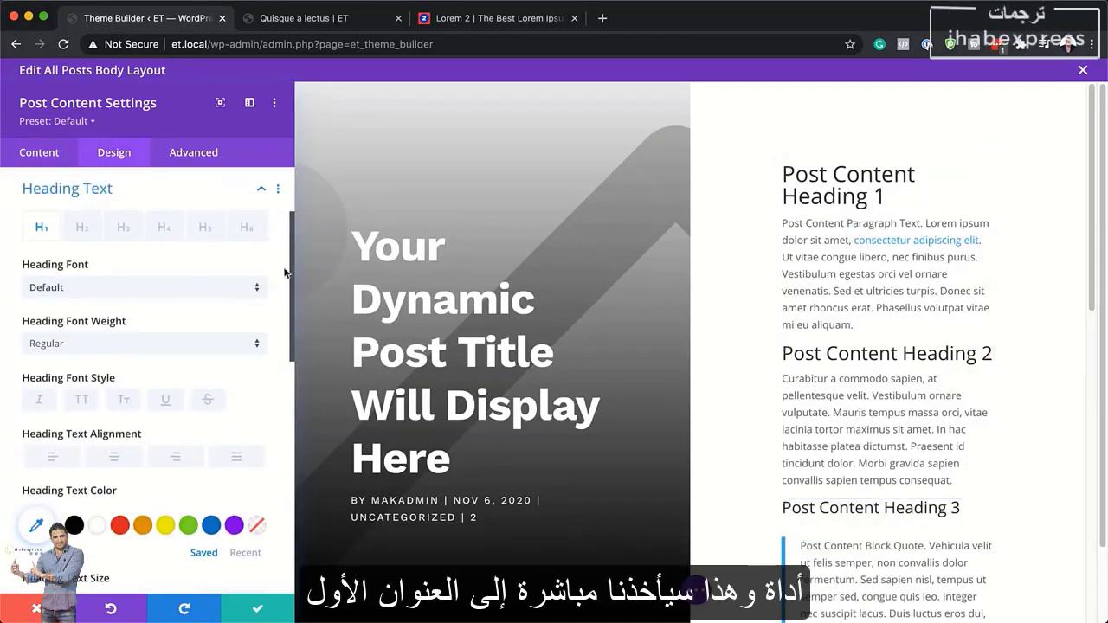
left_click(164, 290)
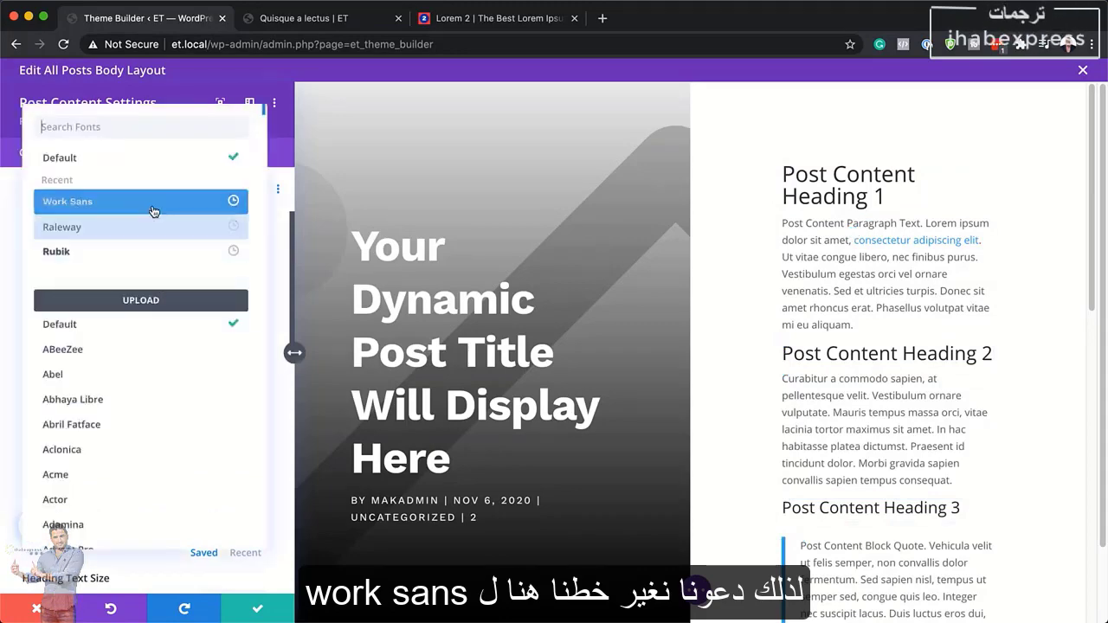
left_click(154, 208)
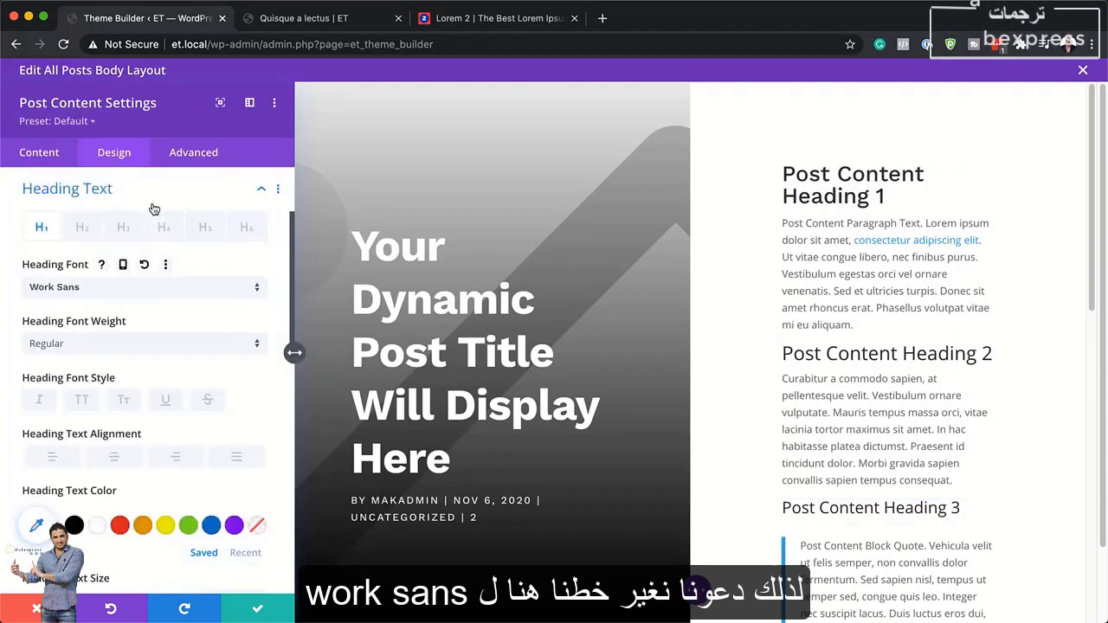
left_click(126, 344)
left_click(144, 451)
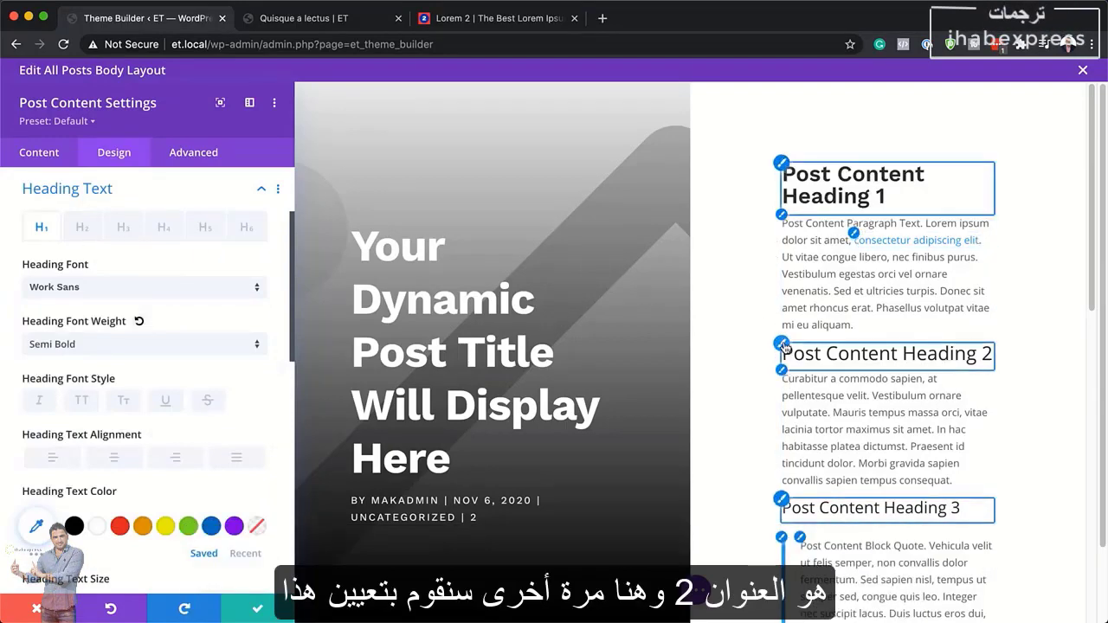
Set Heading 2 of the post content to Work Sans, Semi Bold, with a 40px text size
left_click(784, 348)
left_click(137, 295)
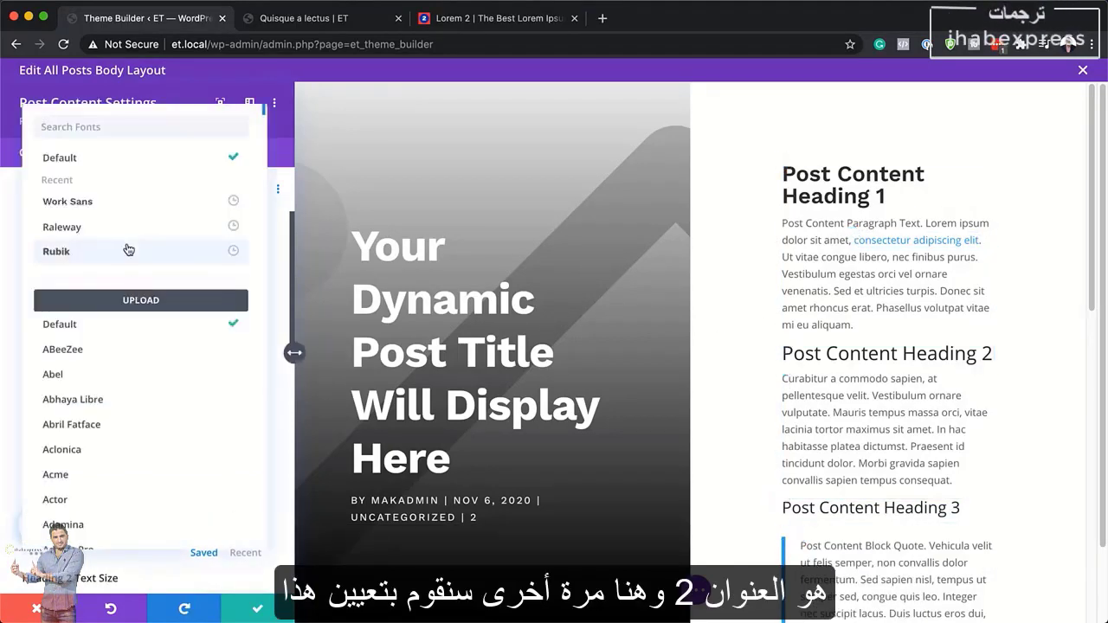
left_click(130, 204)
left_click(145, 350)
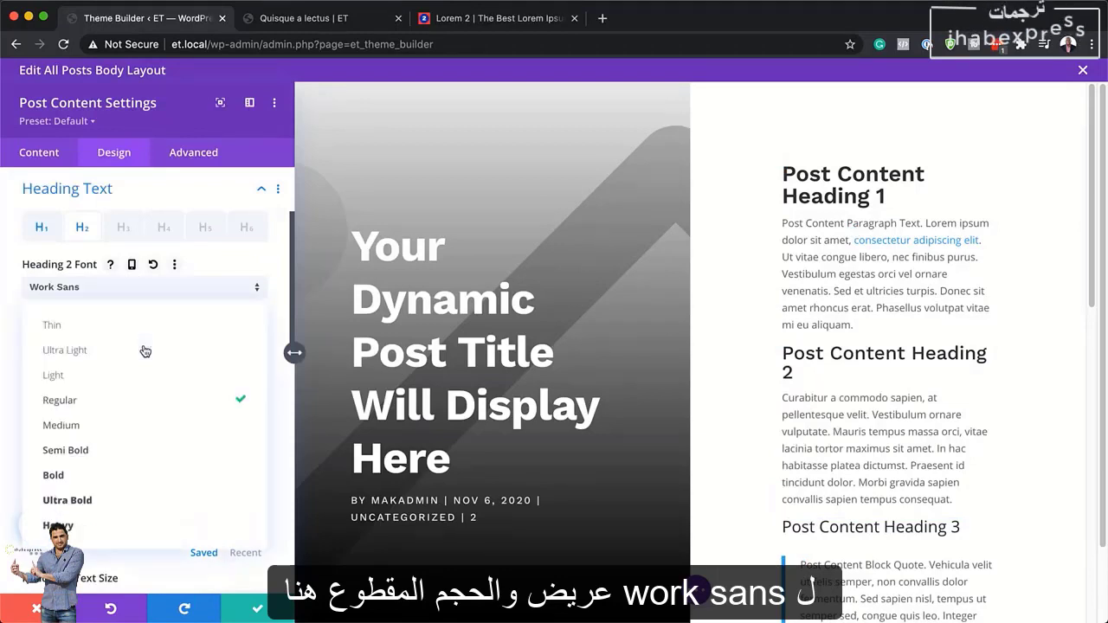
left_click(129, 449)
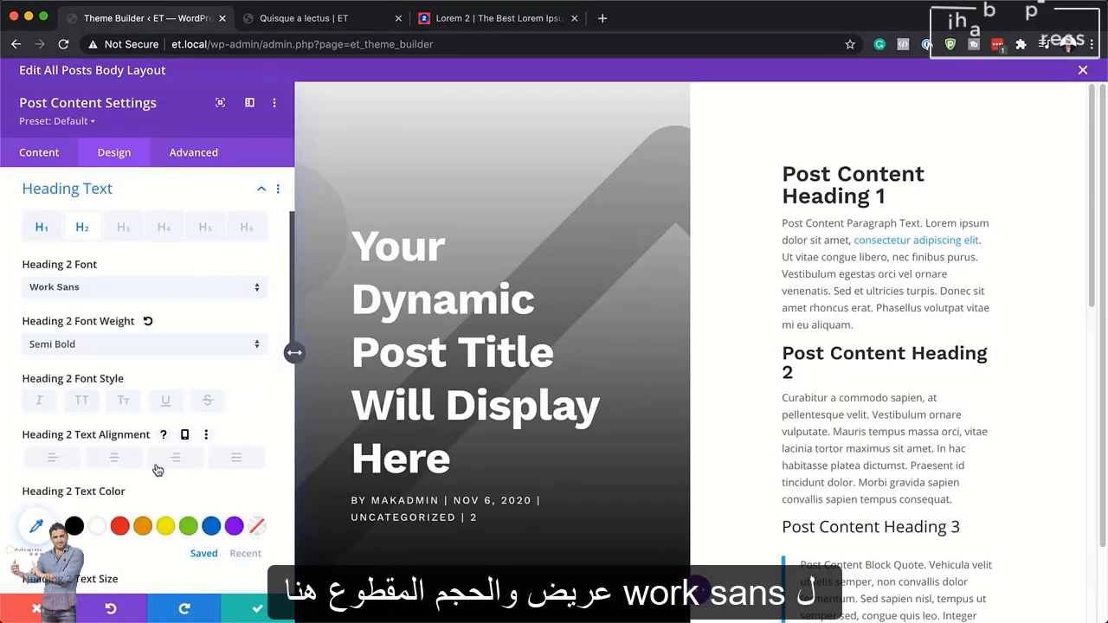
scroll(158, 470, "down", 4)
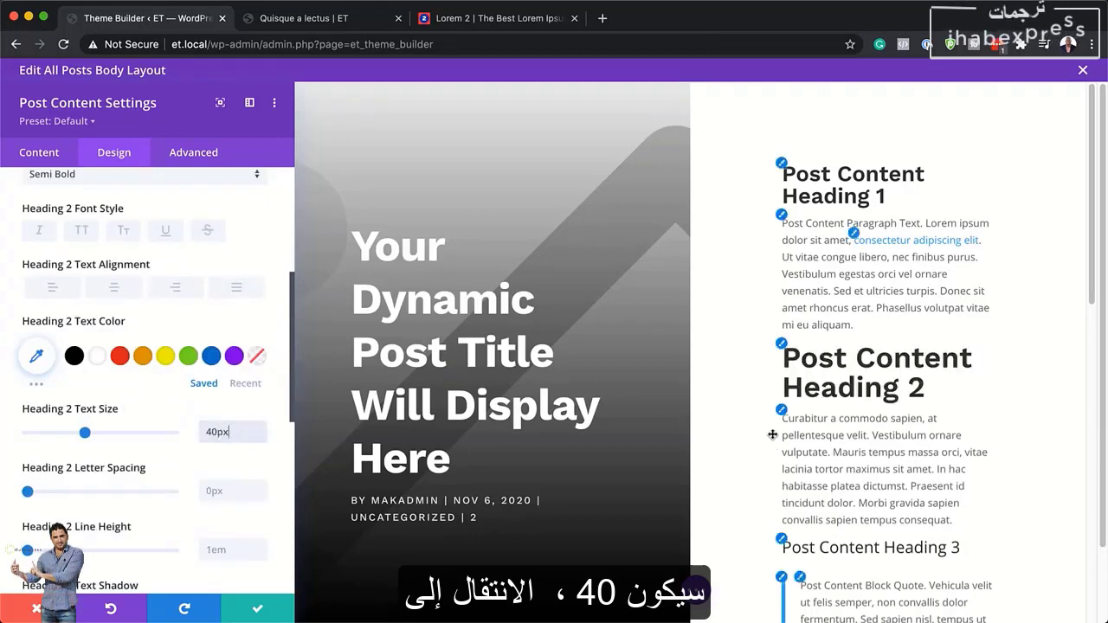
Set Heading 3 of the post content to Work Sans, Semi Bold, with a 30px text size
scroll(787, 417, "down", 4)
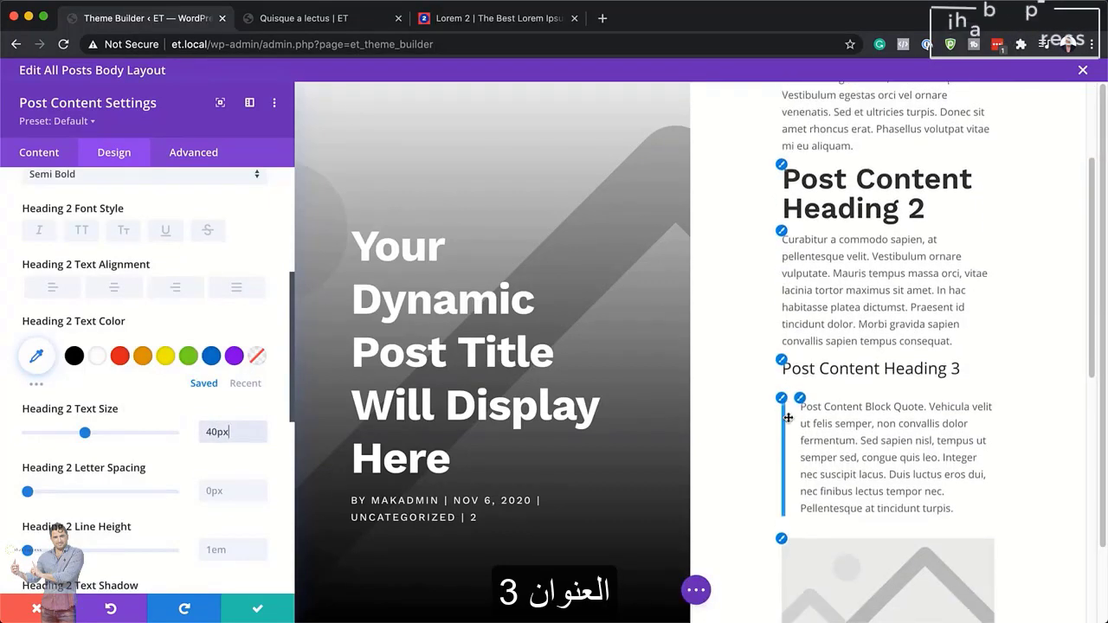
left_click(784, 368)
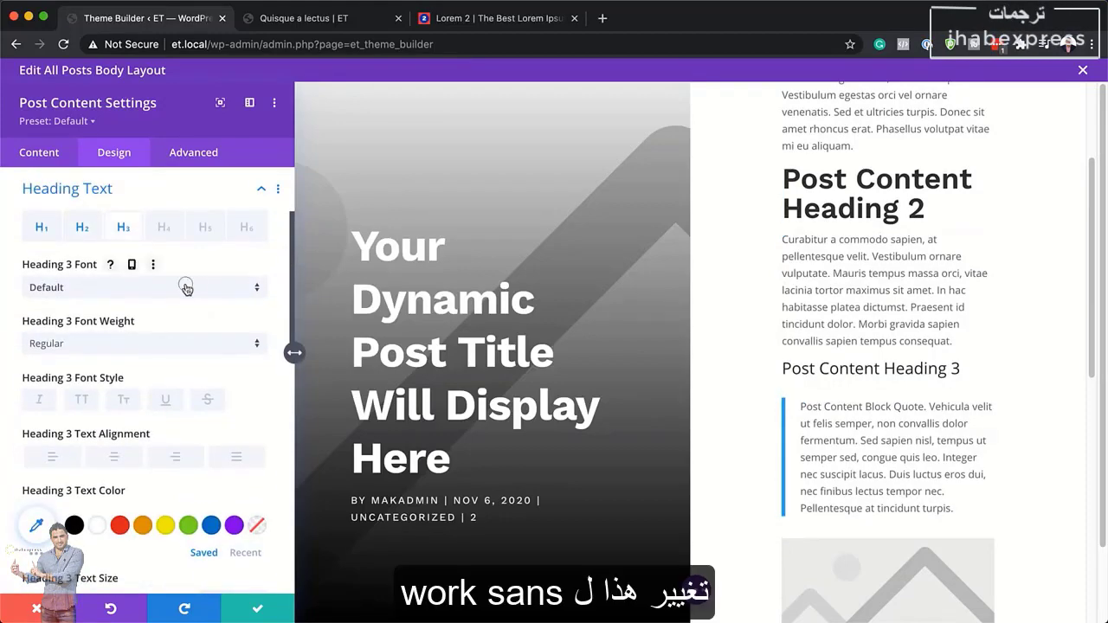
left_click(178, 288)
left_click(174, 202)
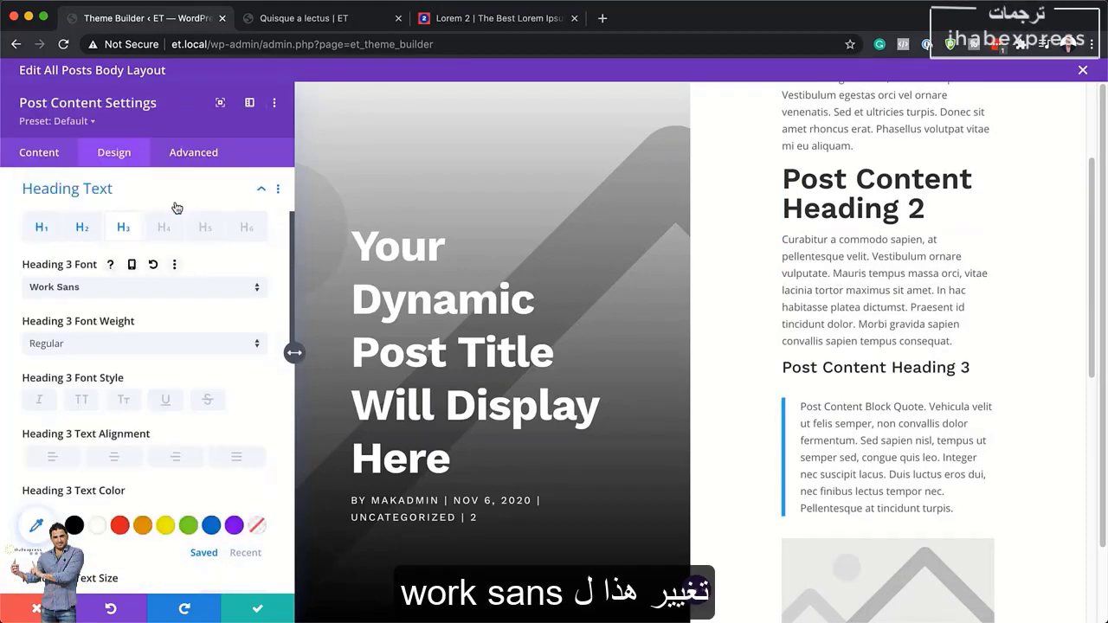
left_click(167, 346)
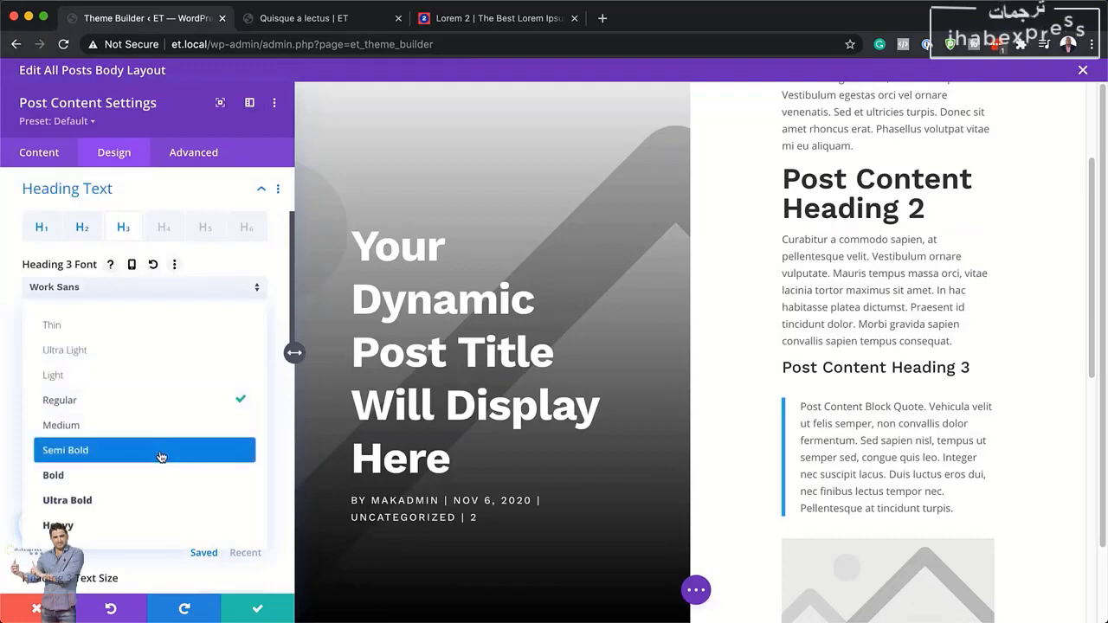
left_click(160, 450)
scroll(876, 378, "down", 3)
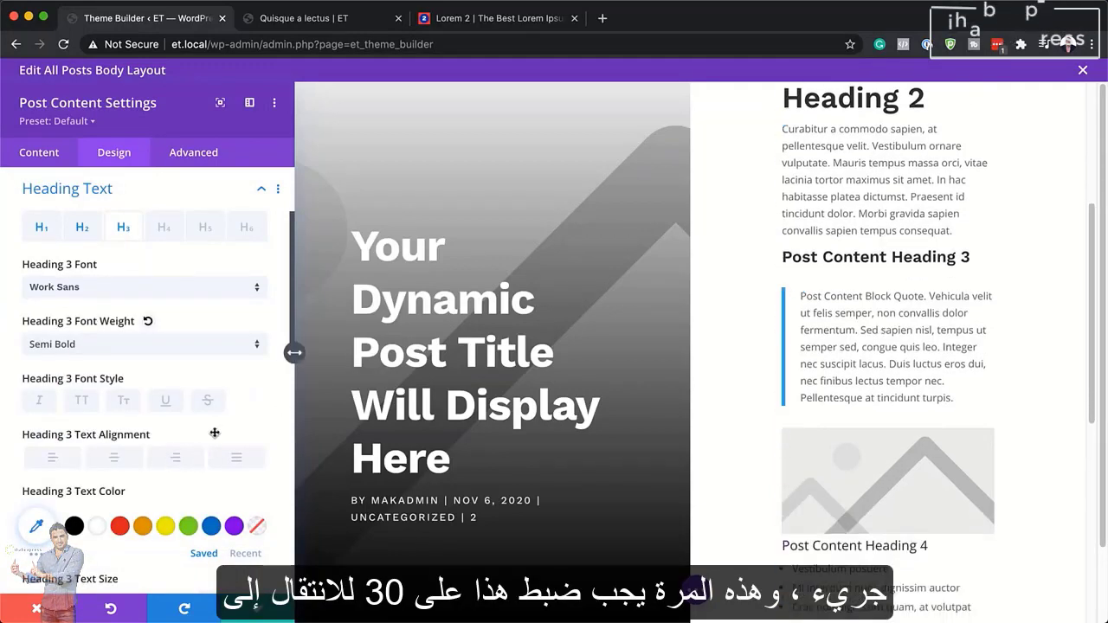
scroll(216, 433, "down", 4)
left_click(234, 414)
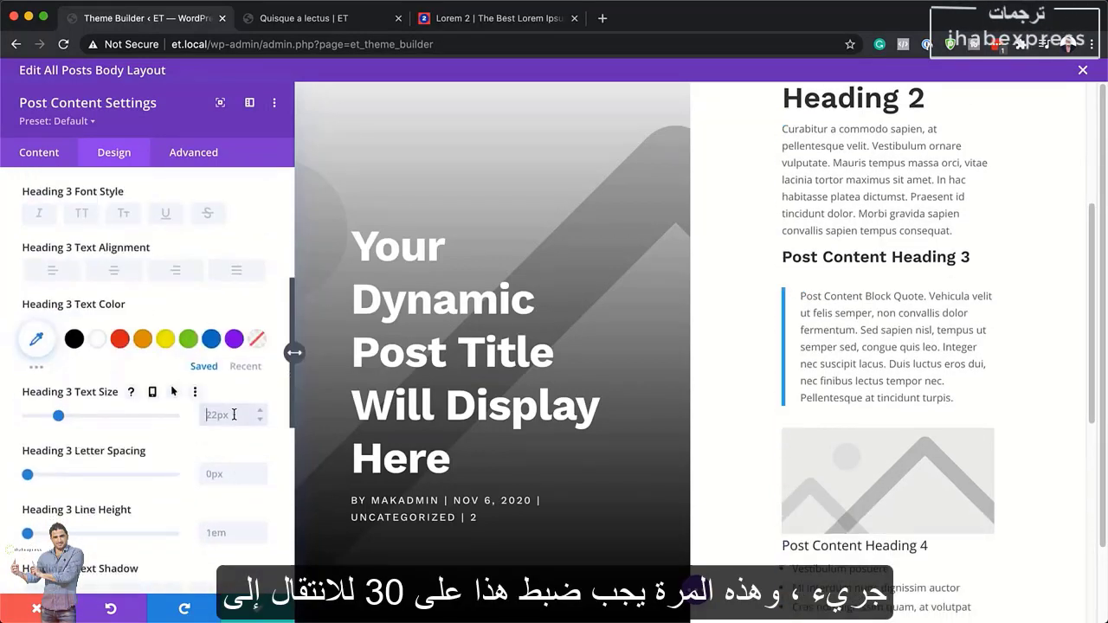
type("30px")
scroll(785, 389, "down", 5)
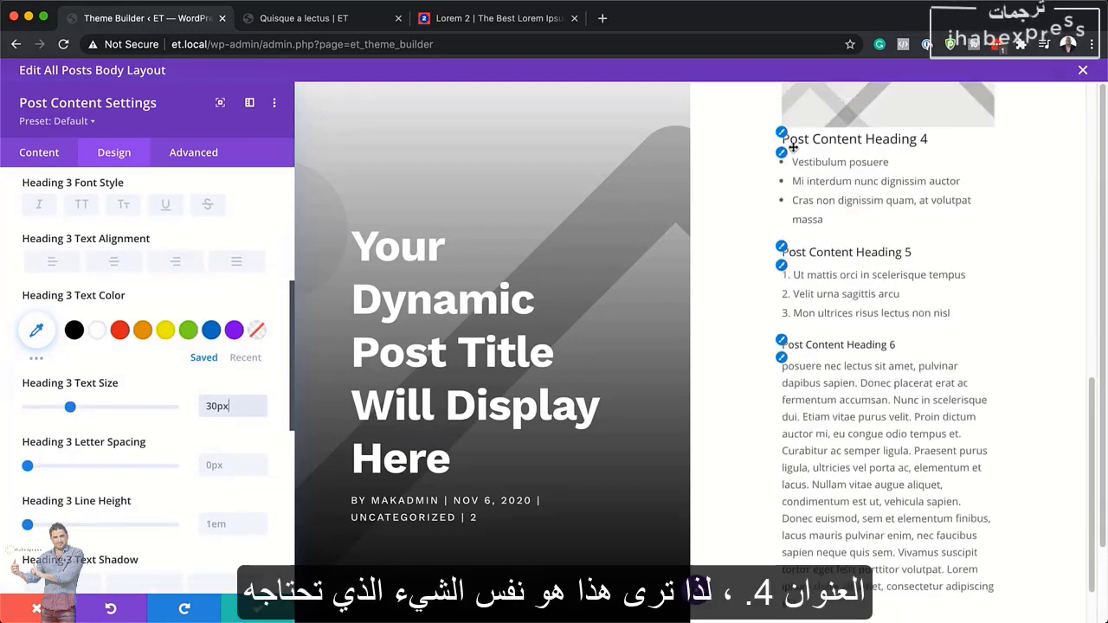
Set Heading 4 of the post content to Work Sans, Semi Bold, with a 25px text size
left_click(782, 136)
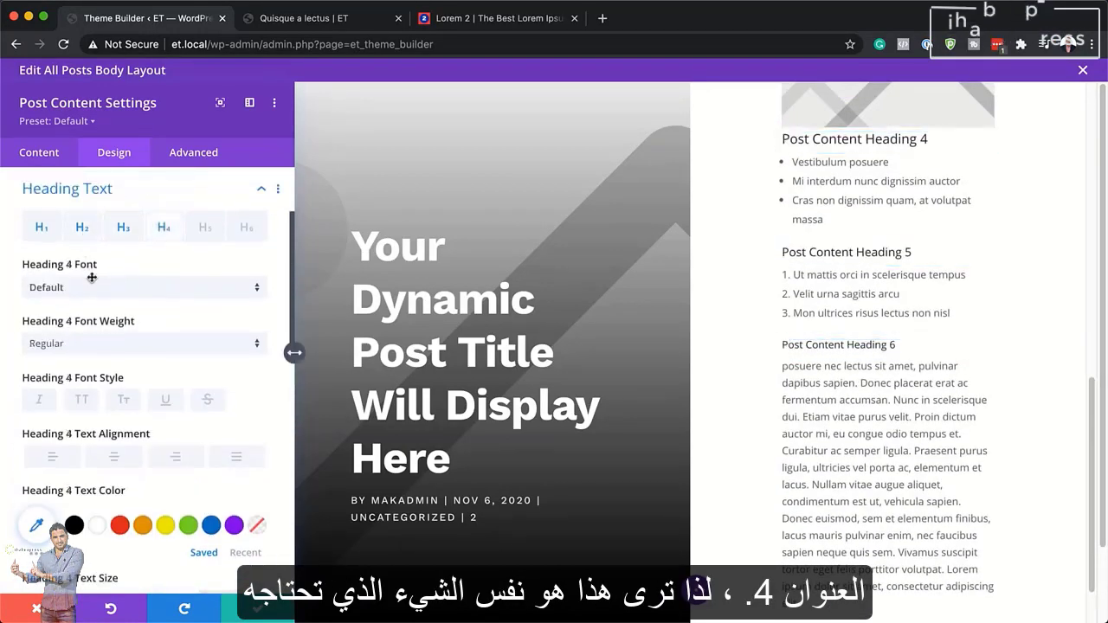
left_click(90, 288)
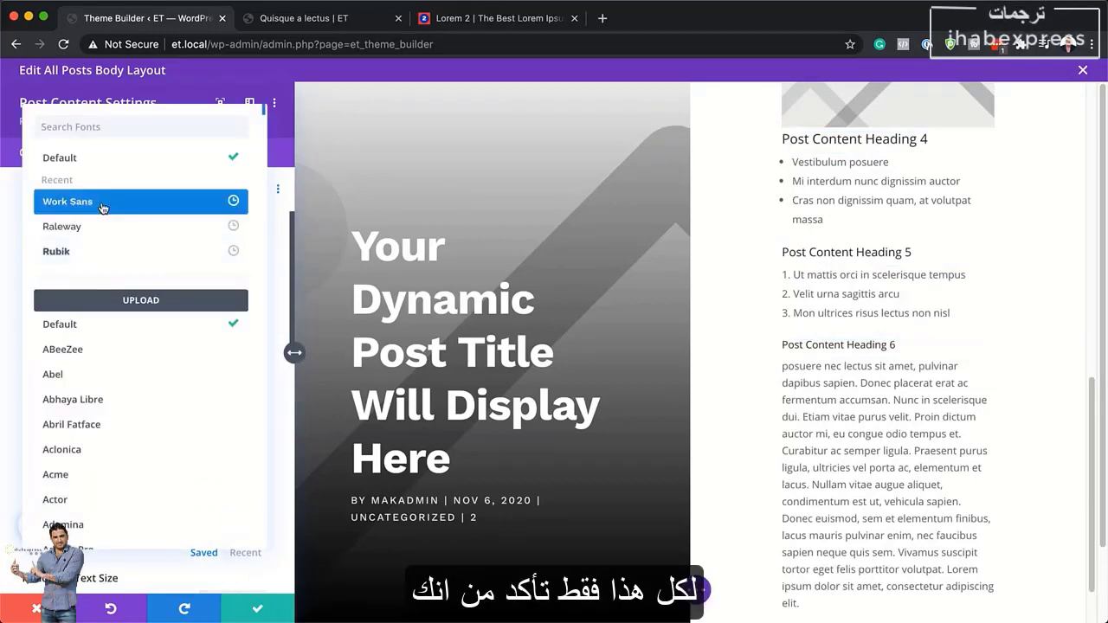
left_click(104, 207)
left_click(109, 344)
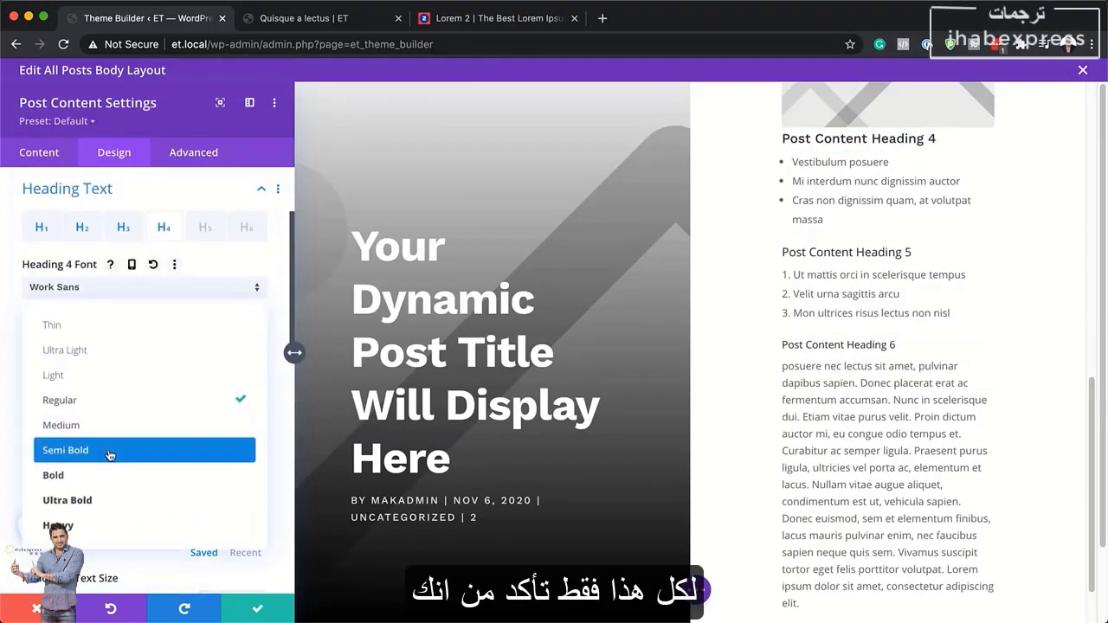
left_click(111, 452)
scroll(111, 454, "down", 4)
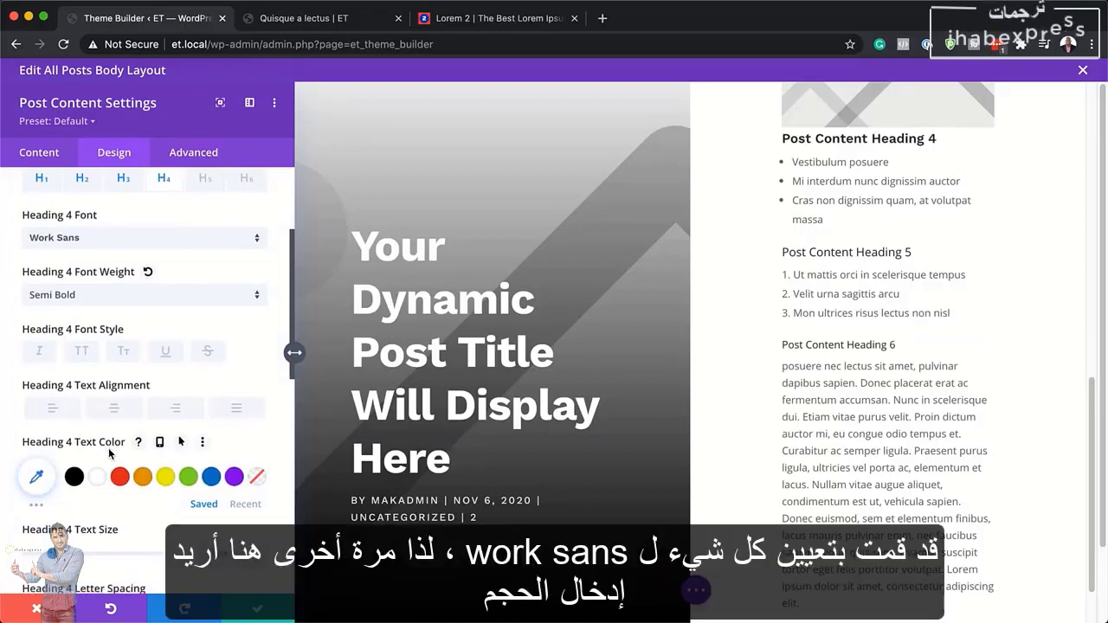
scroll(110, 453, "down", 1)
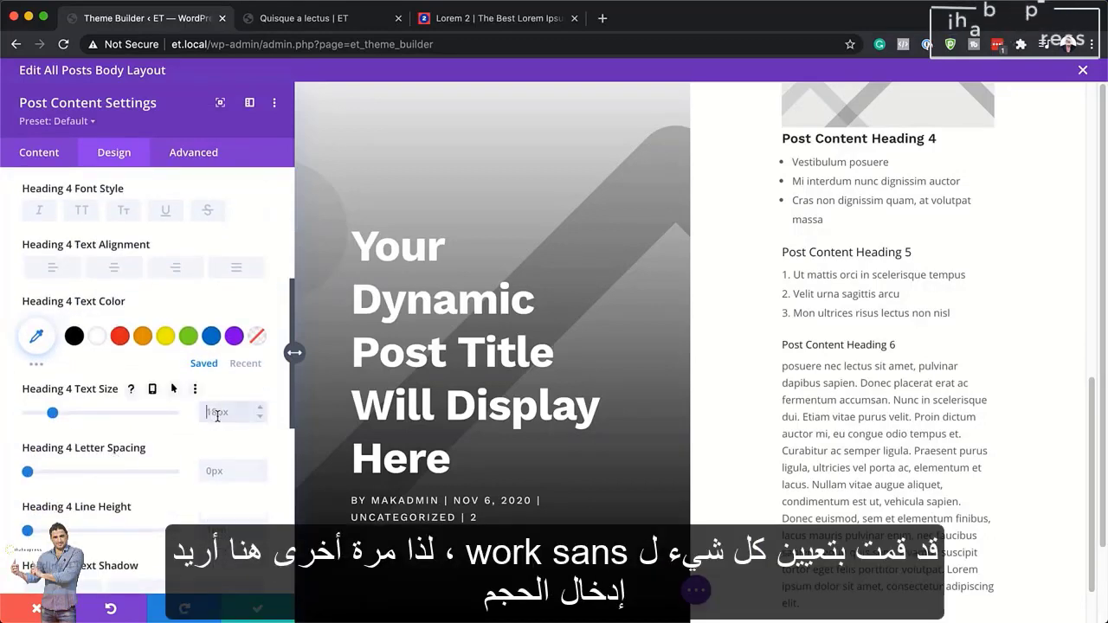
left_click(217, 412)
type("25px")
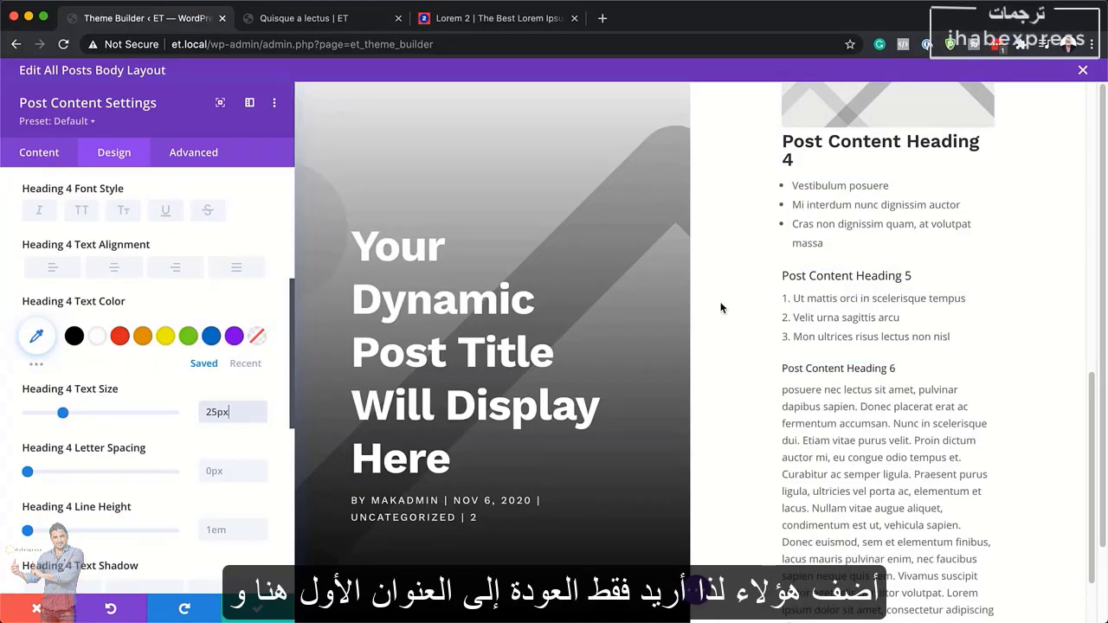
Set the Heading 1 text size of the post content to 48px
scroll(722, 308, "up", 10)
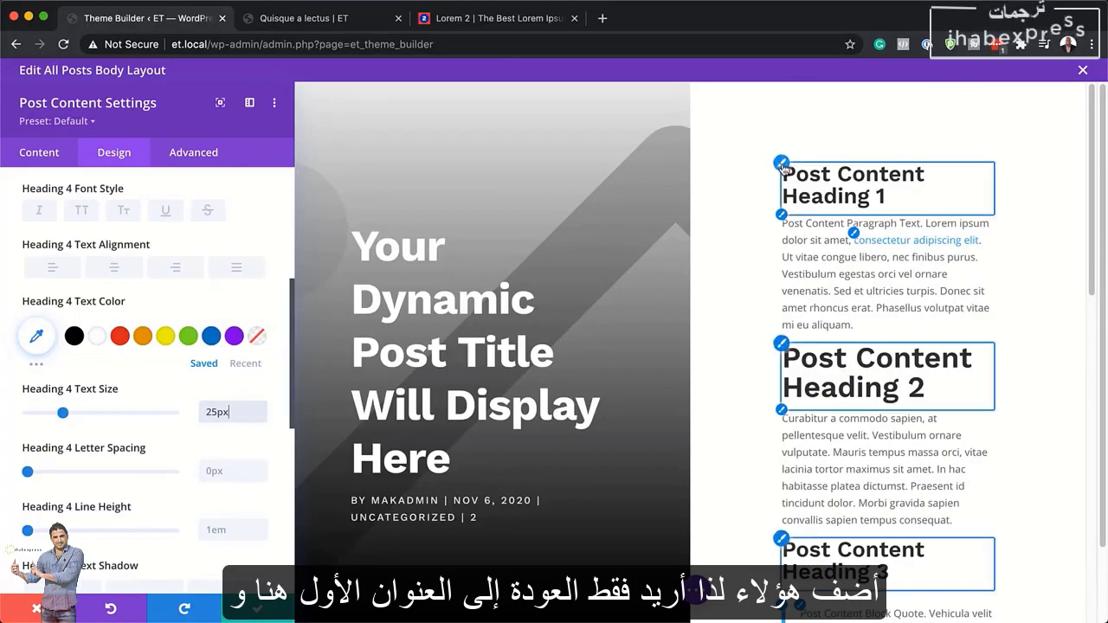
left_click(790, 164)
scroll(216, 413, "down", 1)
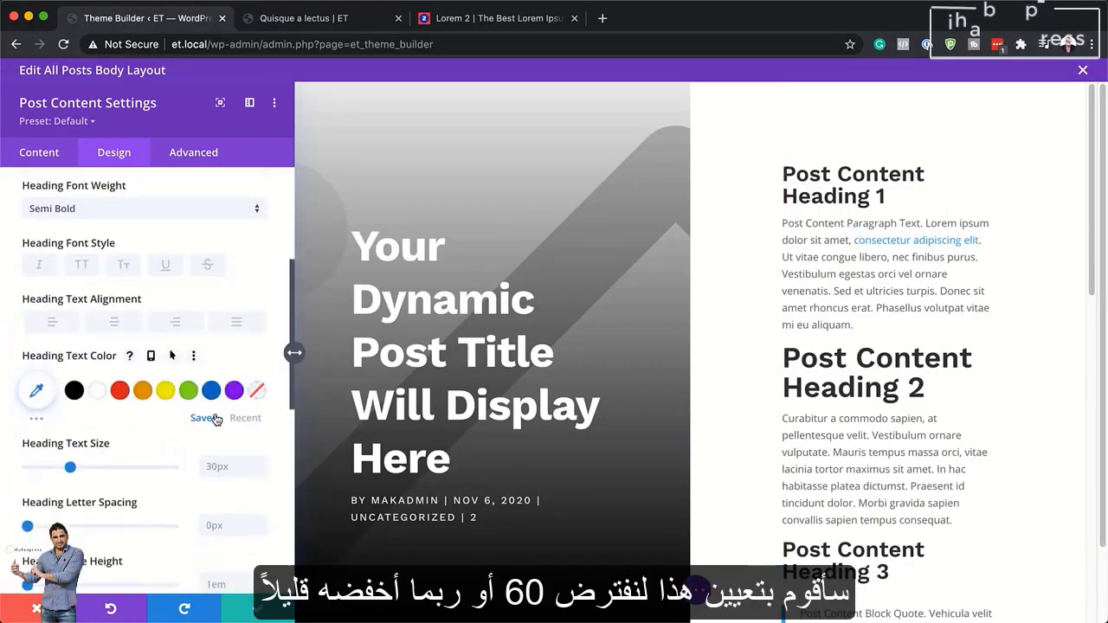
left_click(211, 467)
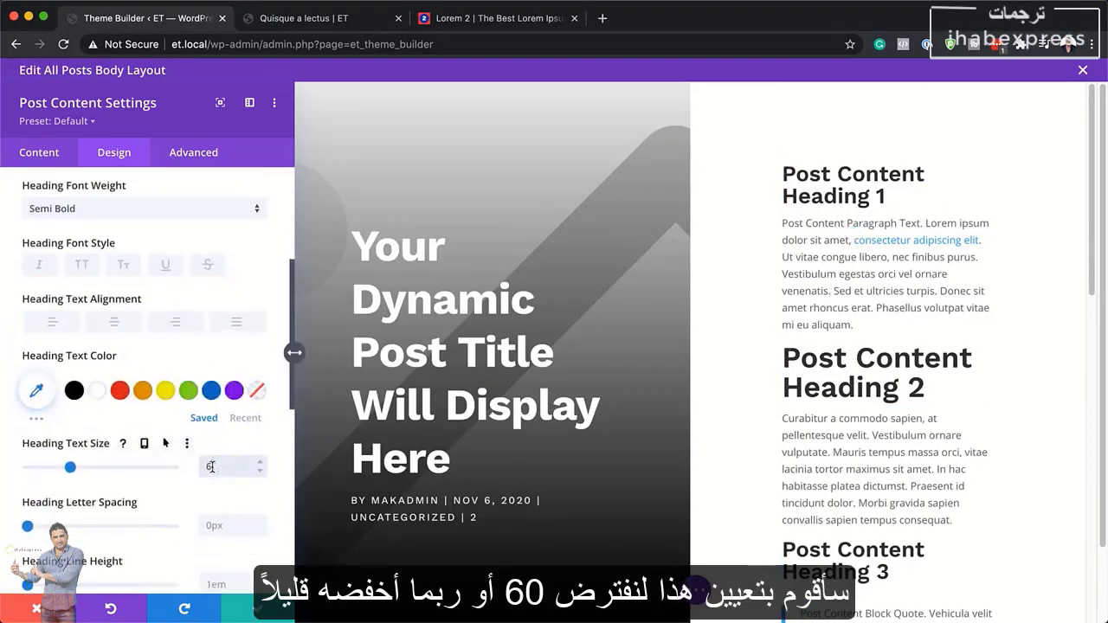
left_click_drag(115, 469, 97, 469)
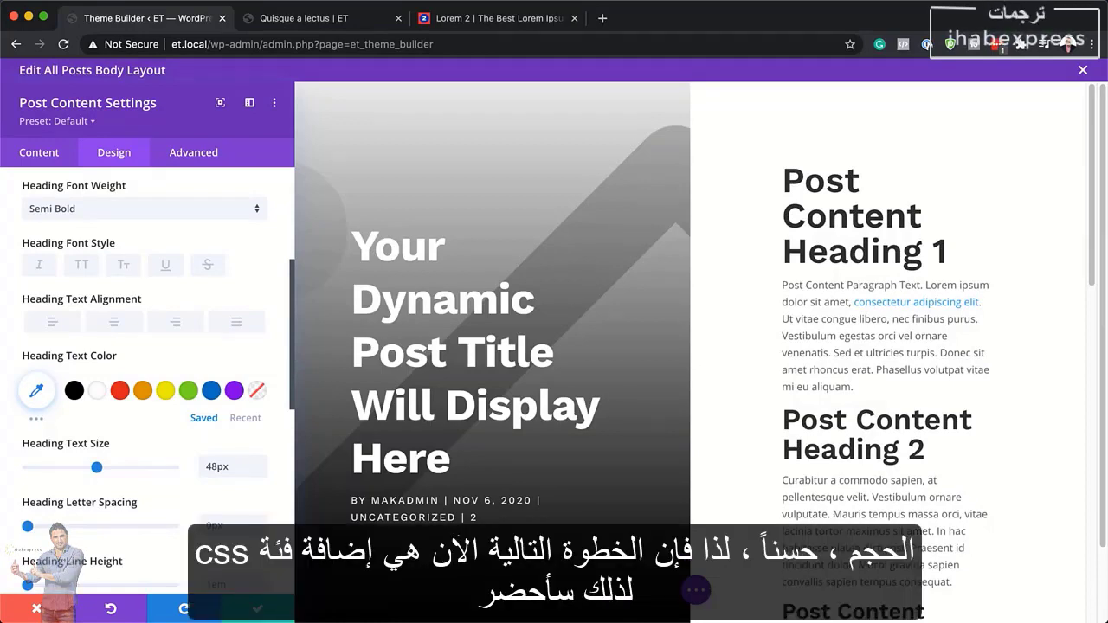
Give the post content module the CSS class blog-post-content and save its settings
key("super+Tab")
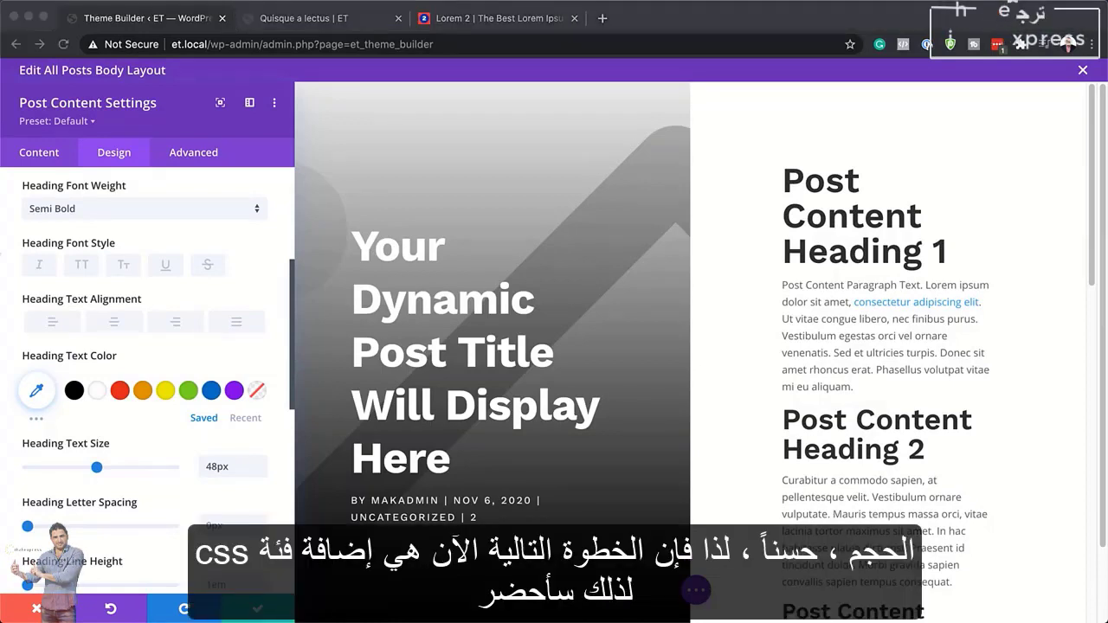
left_click(208, 158)
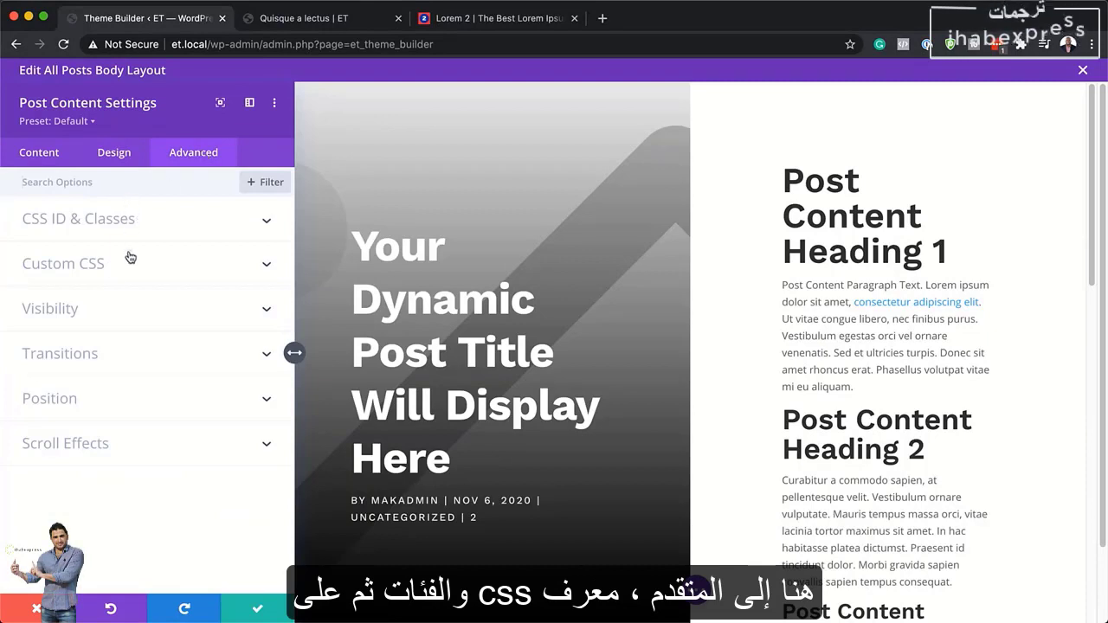
left_click(122, 225)
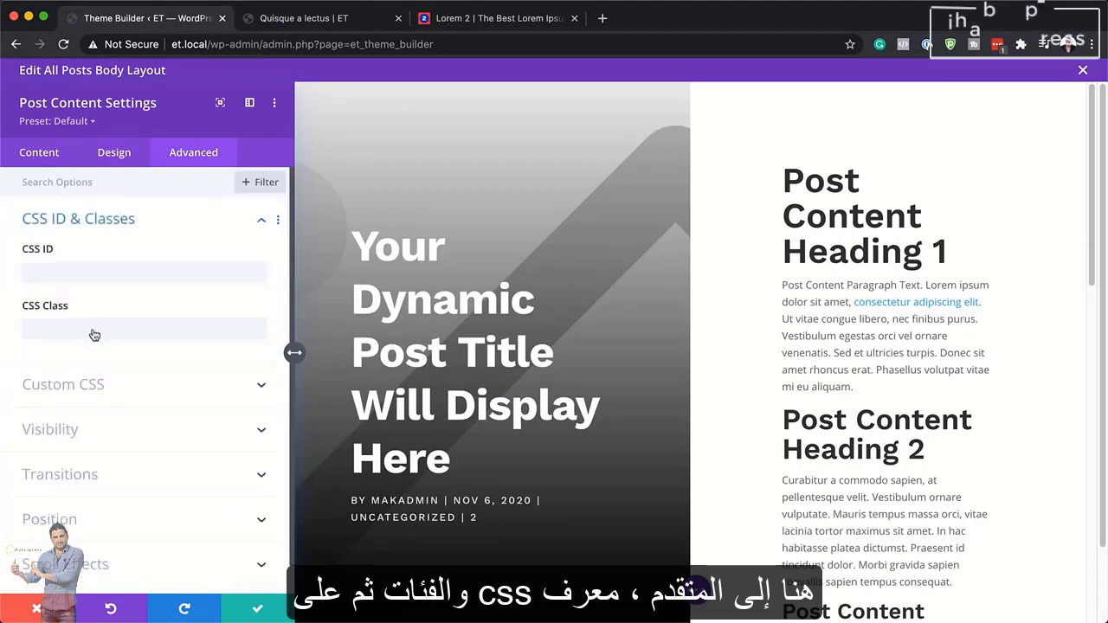
left_click(91, 329)
type("blog-post-content")
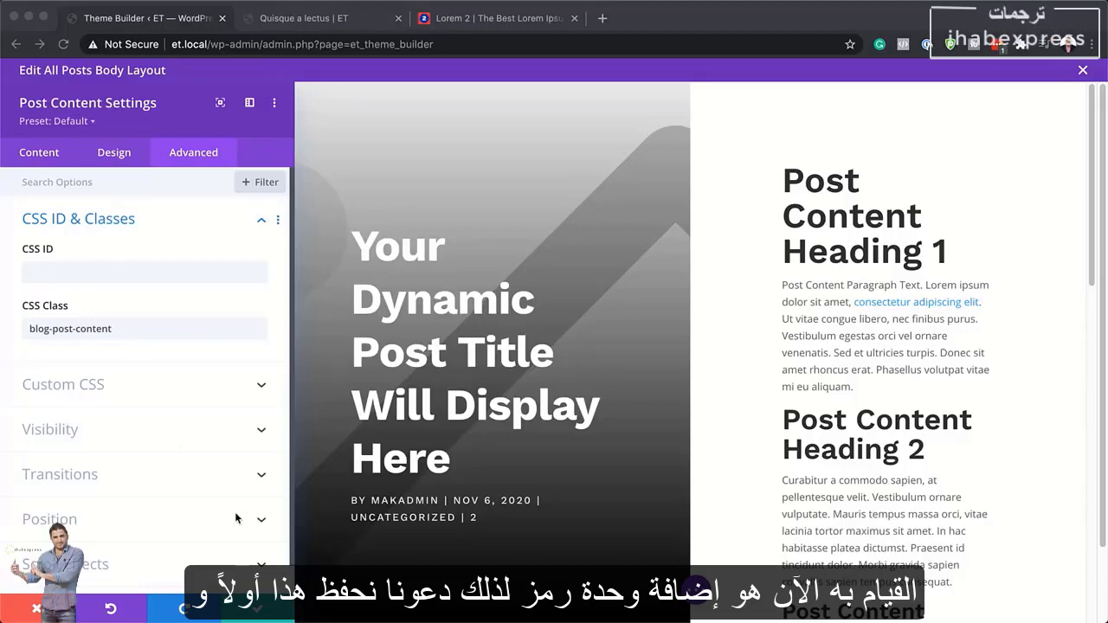
left_click(261, 610)
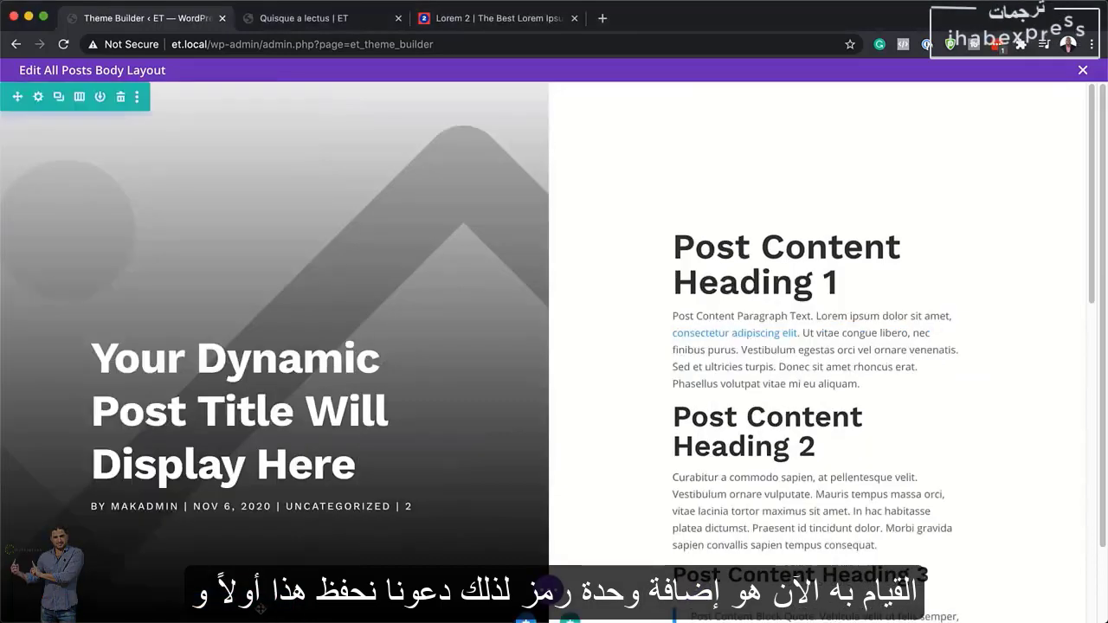
Add a Code module below the post content with a style giving .blog-post-content h1 through h6 20px top and bottom margins, and save it
scroll(700, 428, "down", 10)
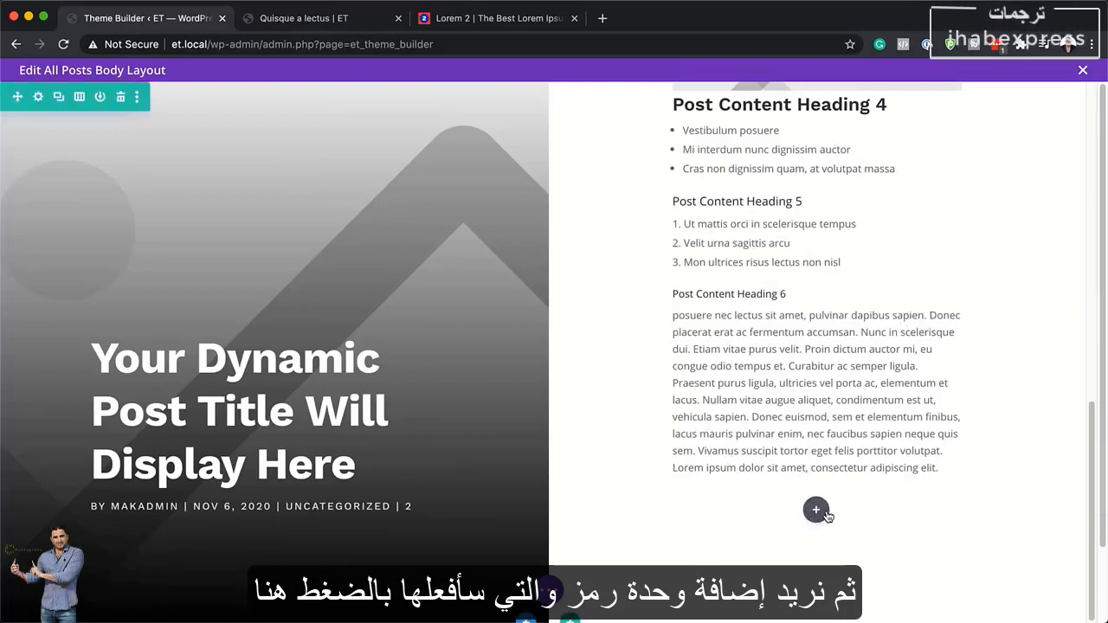
left_click(817, 510)
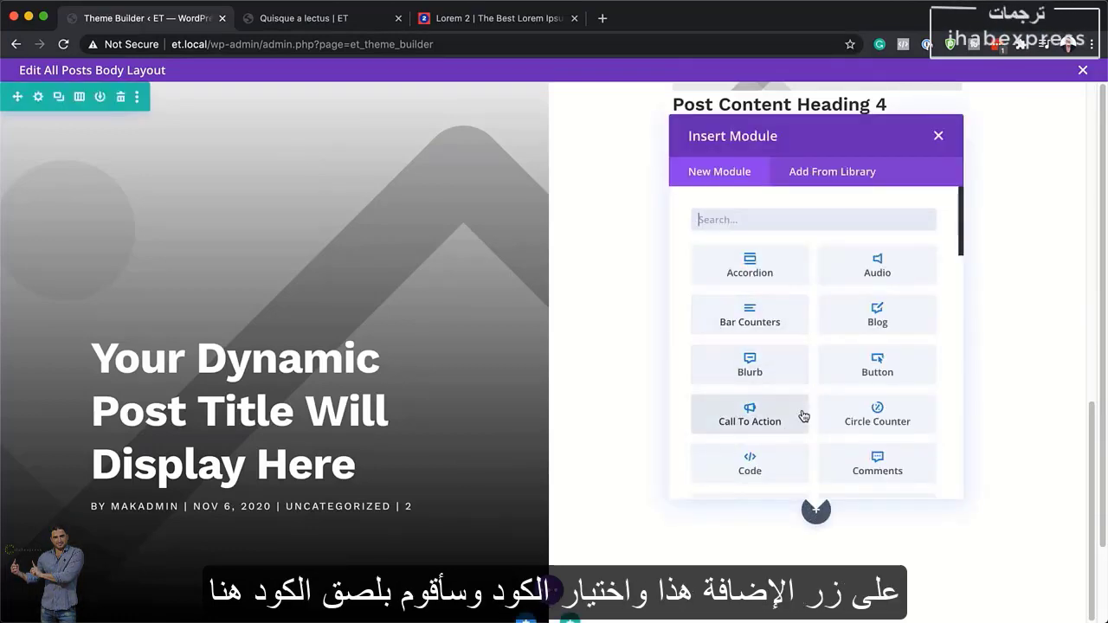
left_click(748, 467)
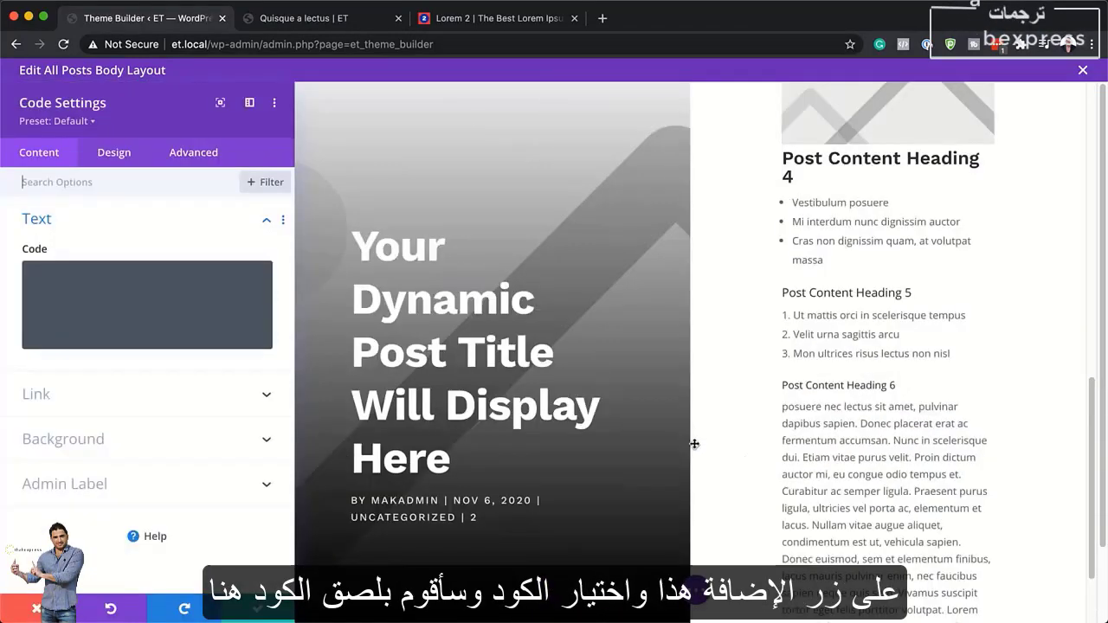
left_click(148, 283)
type("<style> .blog-post-content h1, .blog-post-content h2, .blog-post-content h3, .blog-post-content h4, .blog-post-content h5, .blog-post-content h6 { margin-top: 20px; margin-bottom: 20px; } </style>")
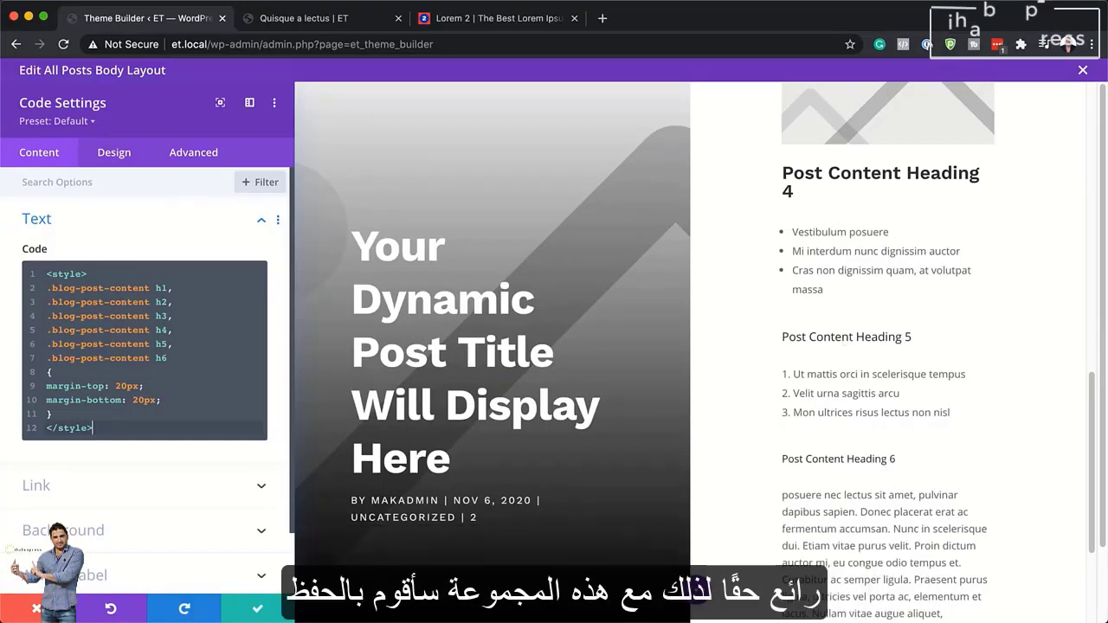
left_click(259, 610)
Add a Comments module at the end of the post content column
scroll(816, 510, "down", 2)
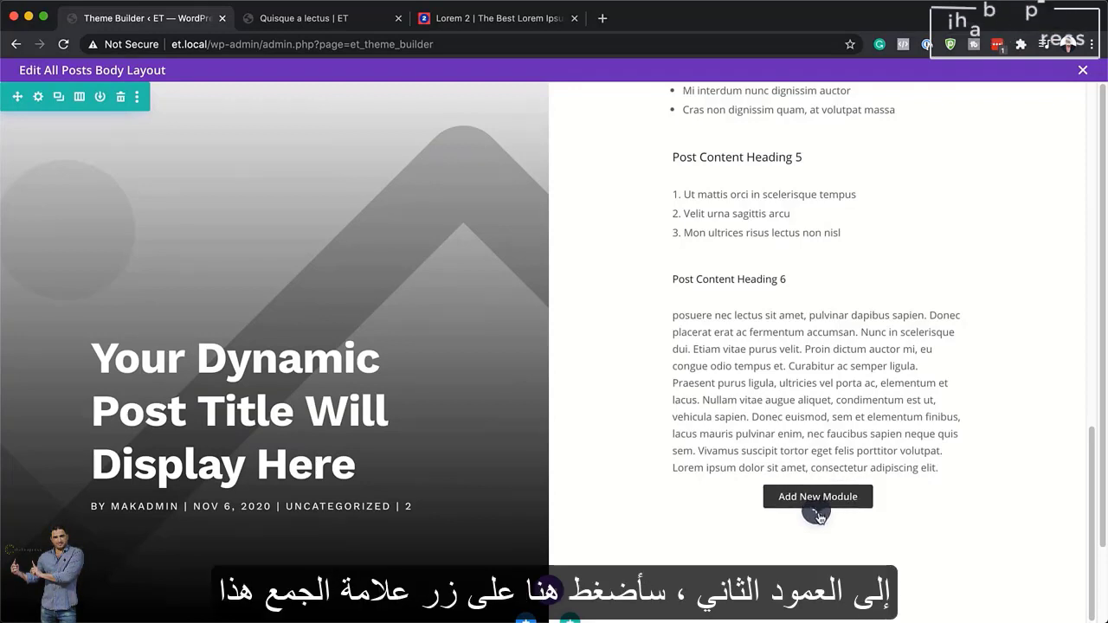
left_click(816, 512)
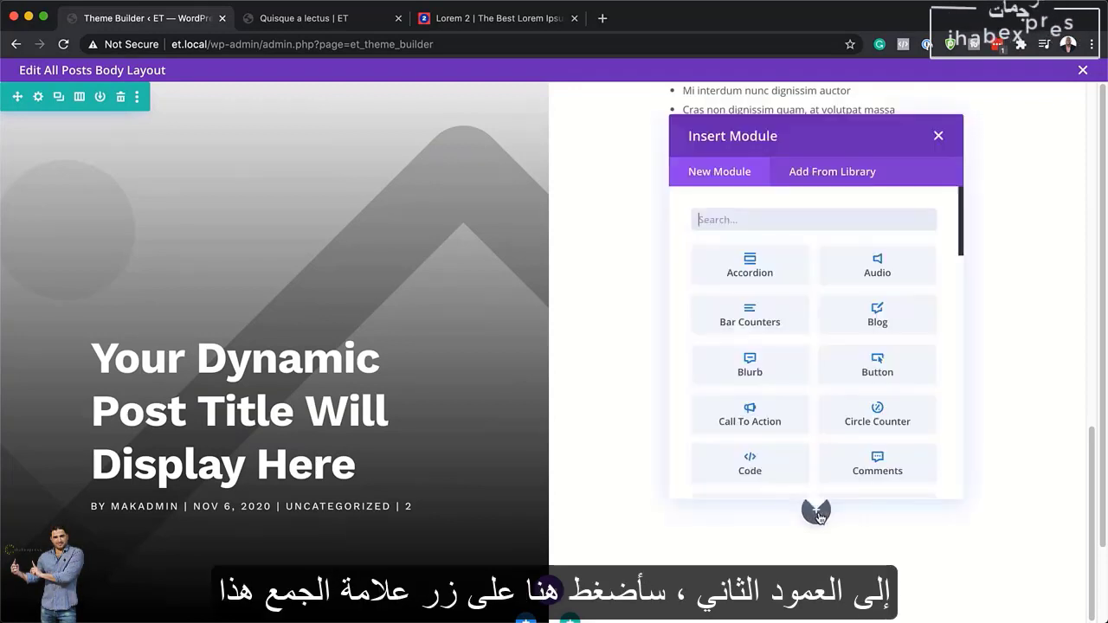
left_click(911, 467)
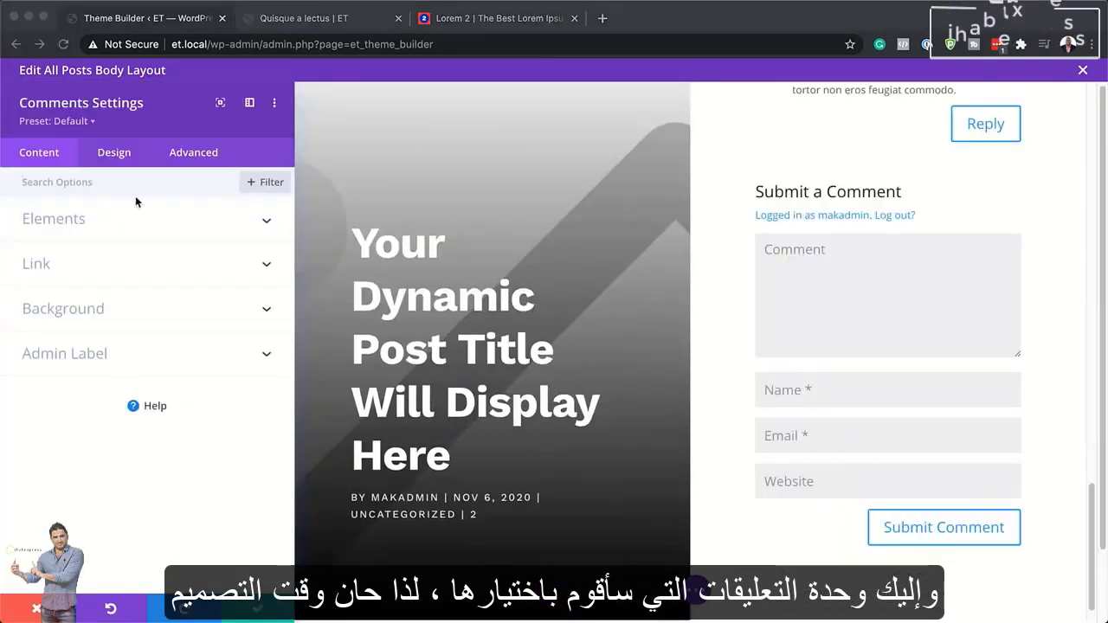
Set the comment fields' background color to white and their text color to black
left_click(116, 153)
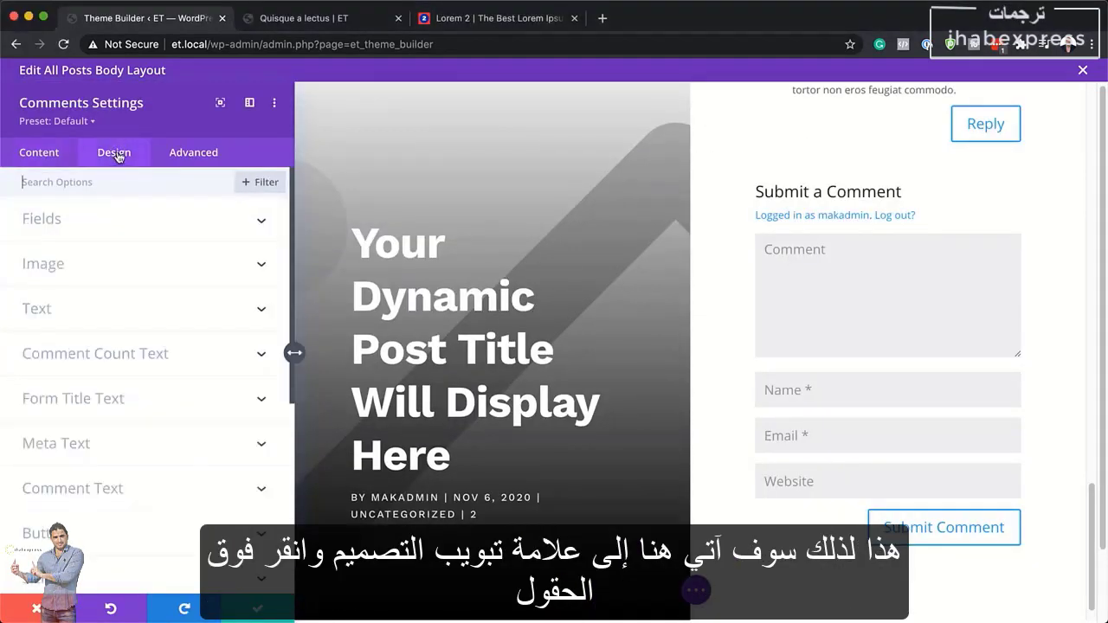
left_click(56, 224)
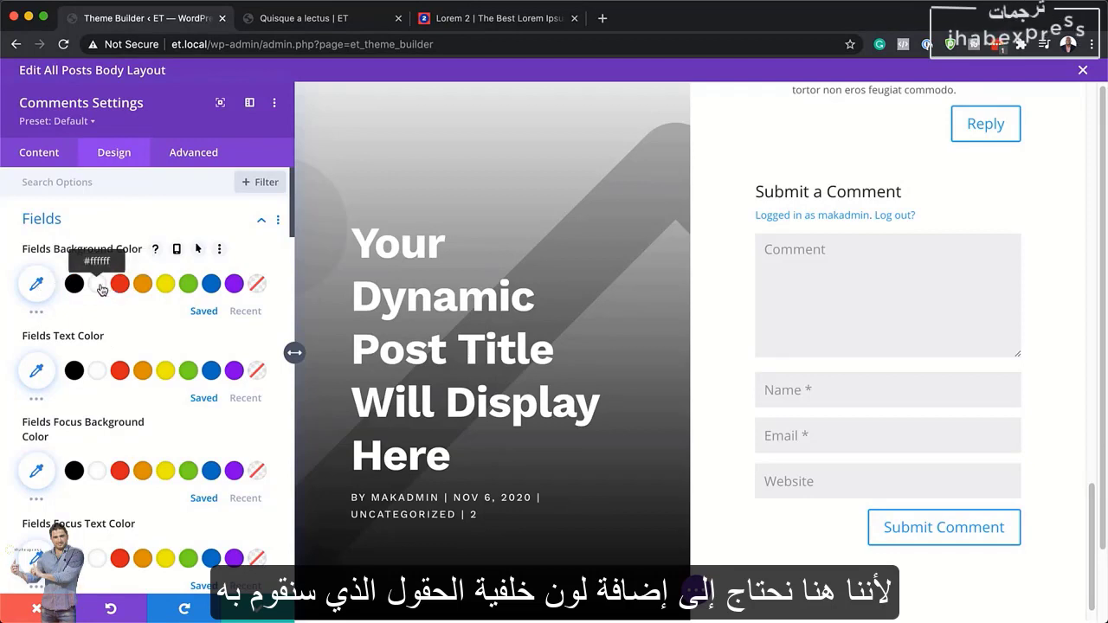
left_click(101, 286)
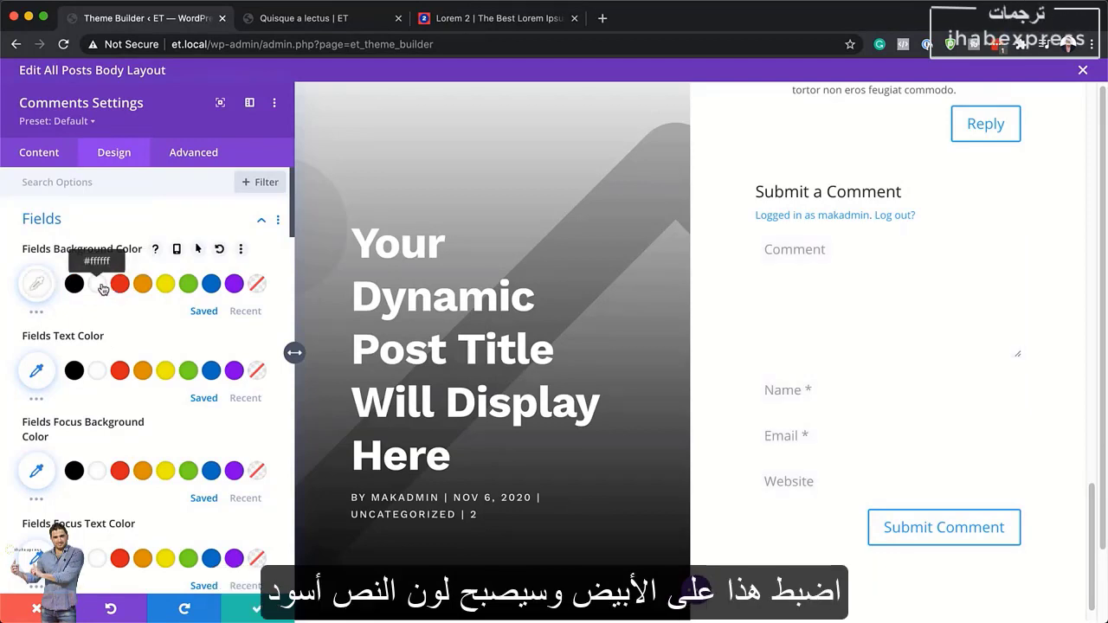
left_click(74, 371)
Set the comment fields' padding to 30px on all four sides, linking top with bottom and left with right
scroll(123, 424, "down", 1)
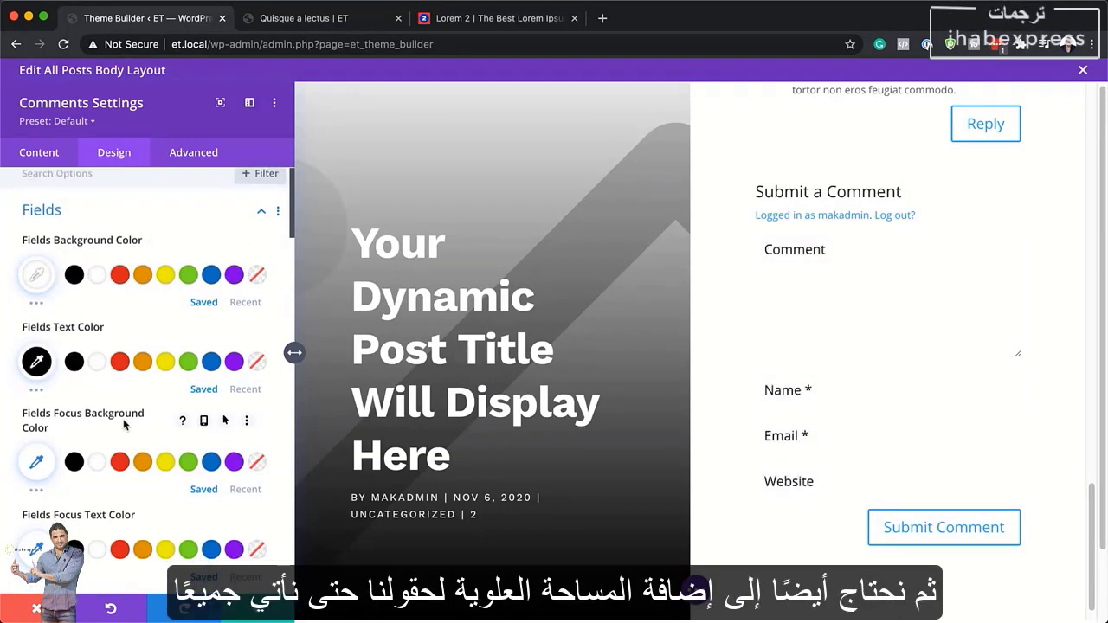
scroll(124, 425, "down", 3)
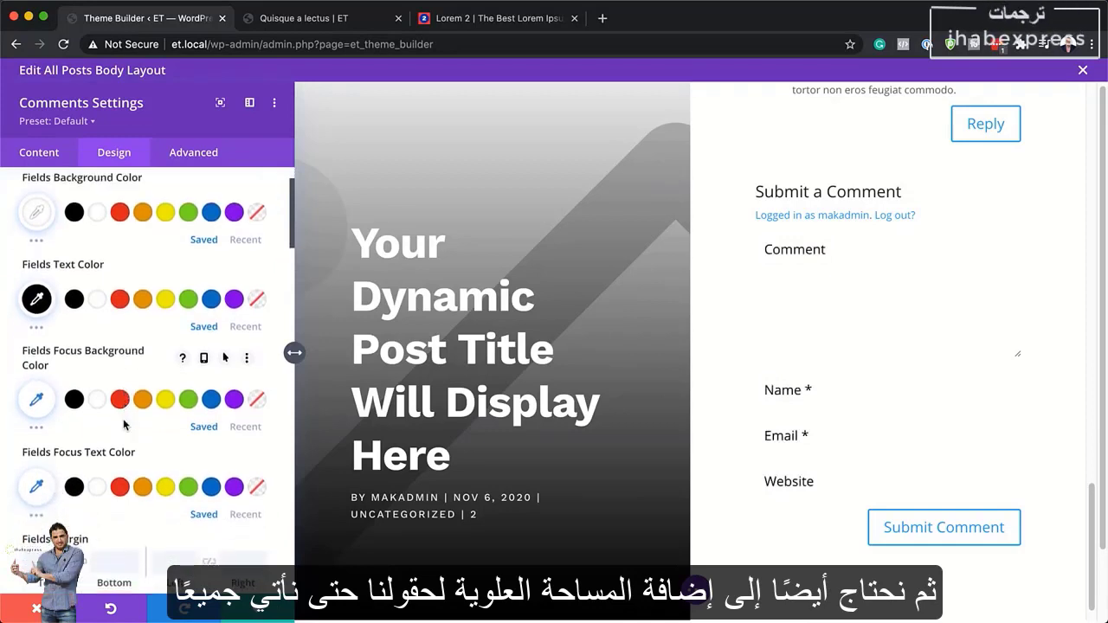
scroll(123, 424, "down", 3)
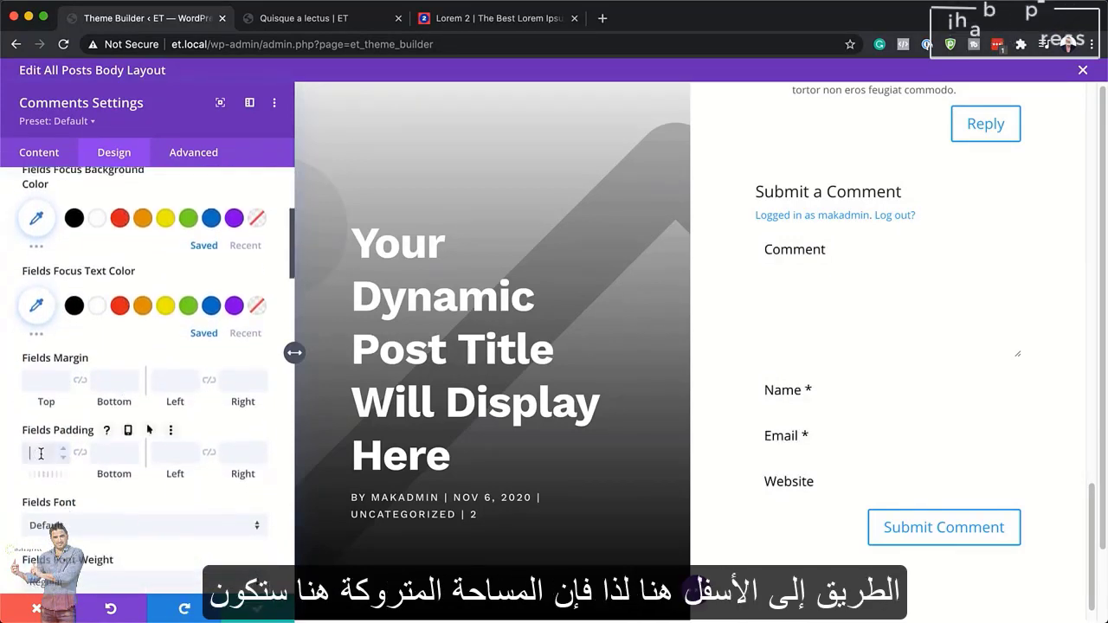
left_click(40, 453)
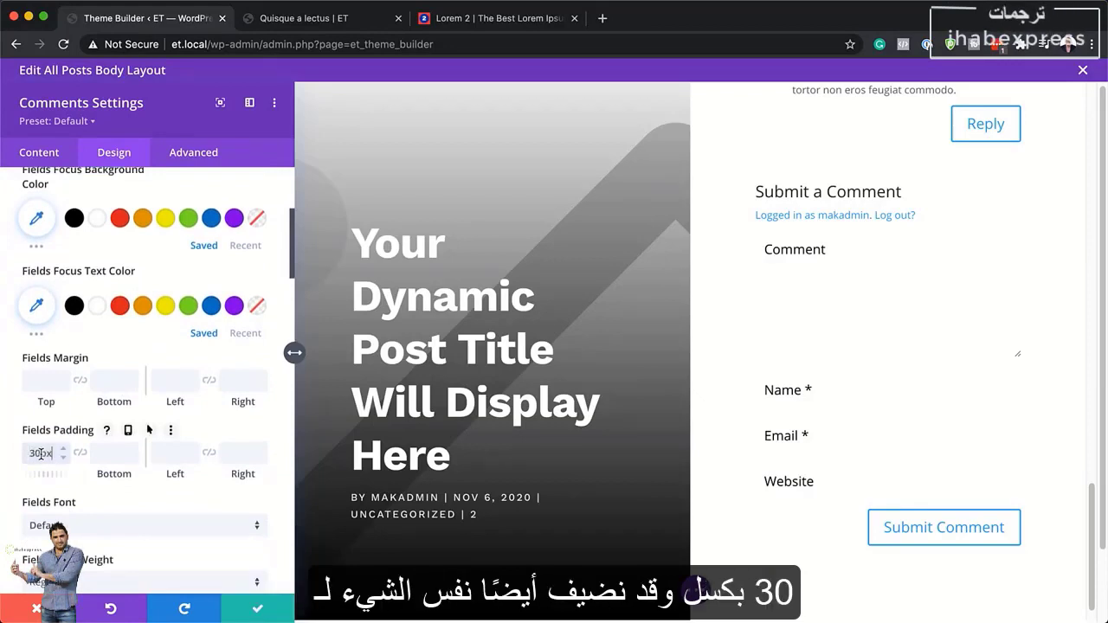
left_click(79, 453)
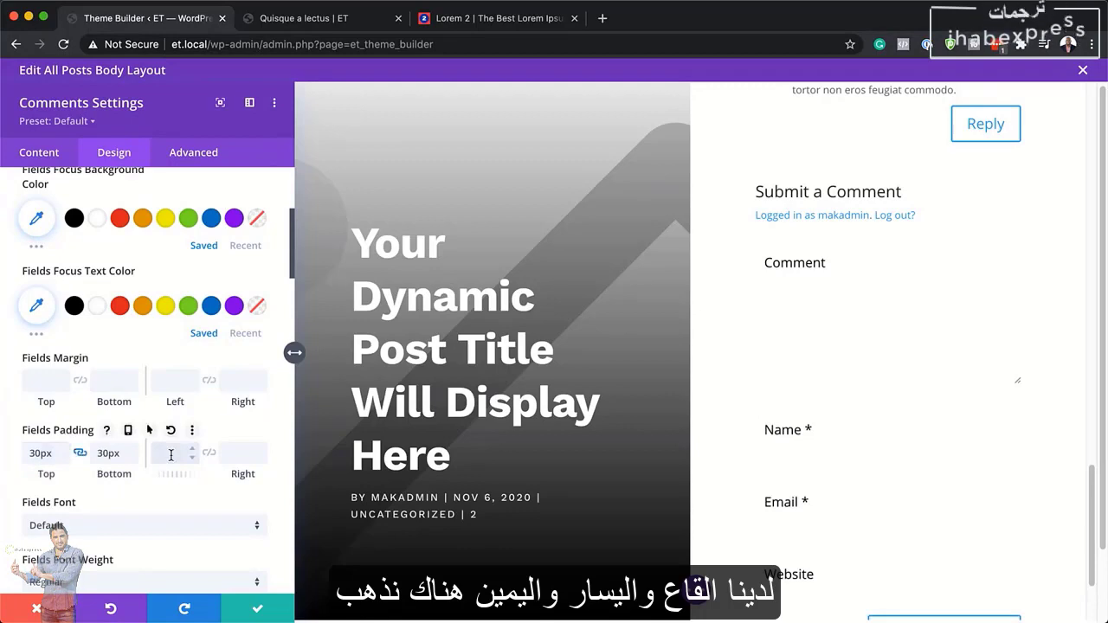
left_click(208, 451)
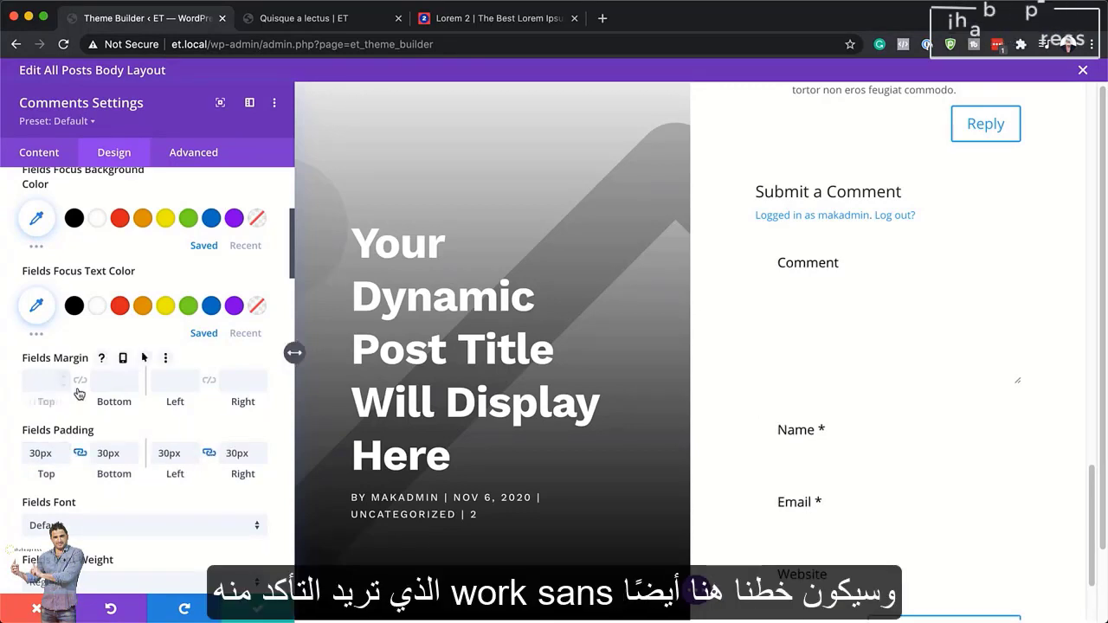
Set the comment fields' font to Work Sans with the all-uppercase font style
scroll(139, 433, "down", 2)
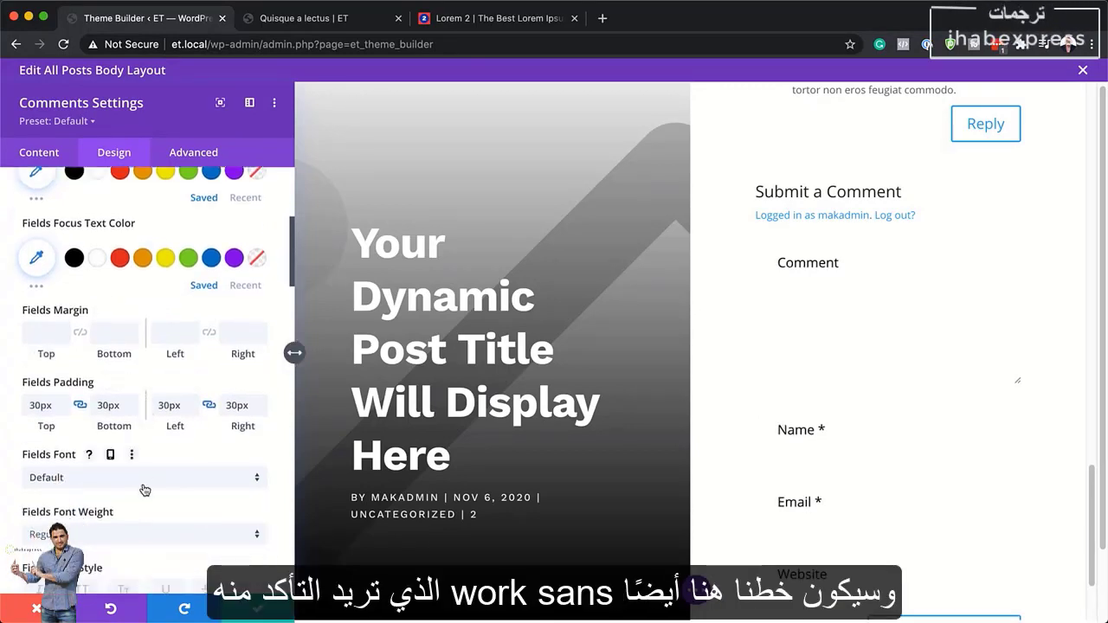
left_click(145, 490)
left_click(117, 202)
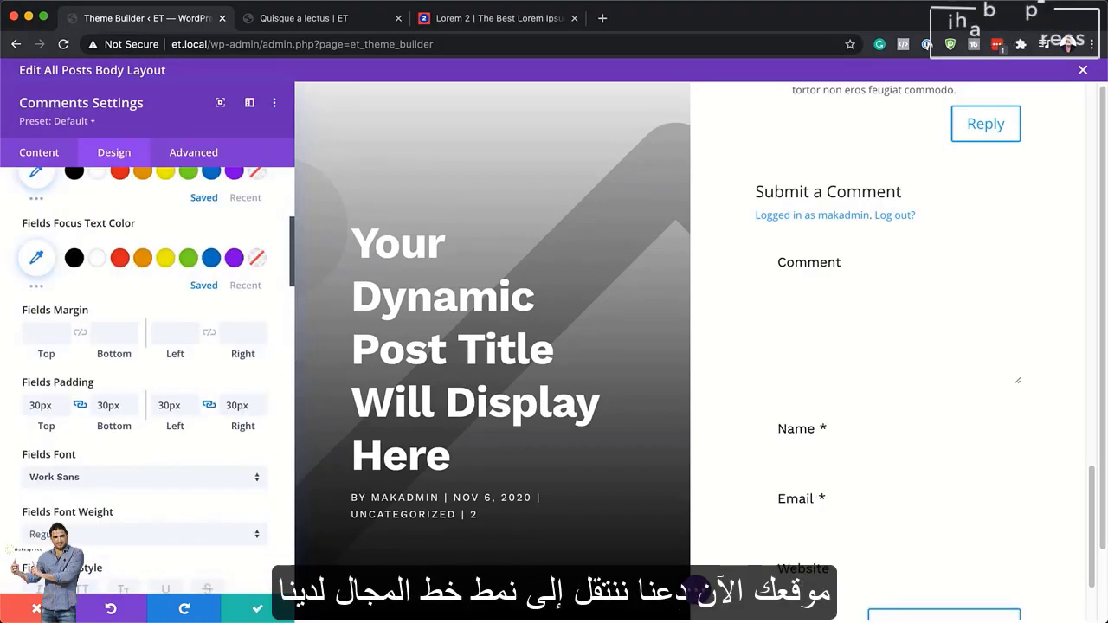
scroll(188, 475, "down", 2)
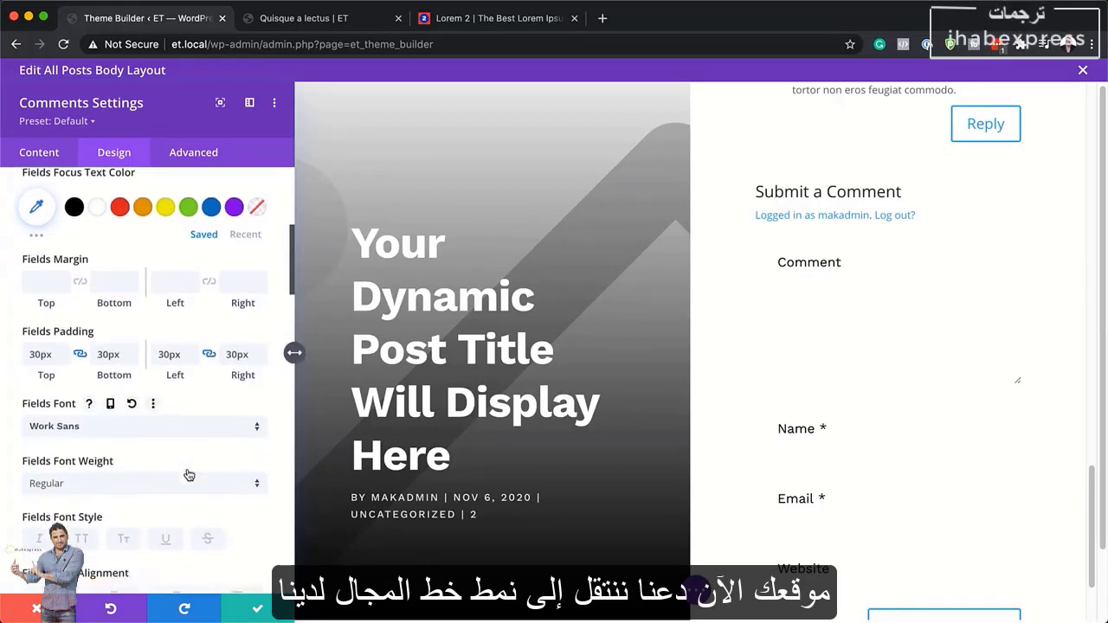
scroll(189, 475, "down", 1)
left_click(84, 505)
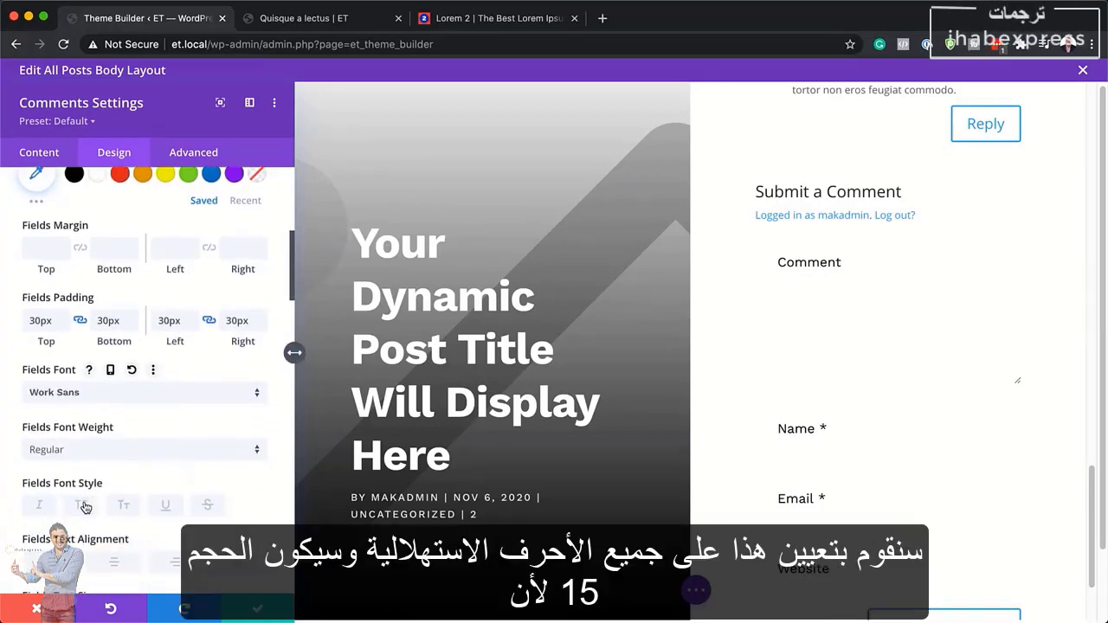
Set the comment fields' text size to 15px and their letter spacing to 3px
scroll(84, 504, "down", 4)
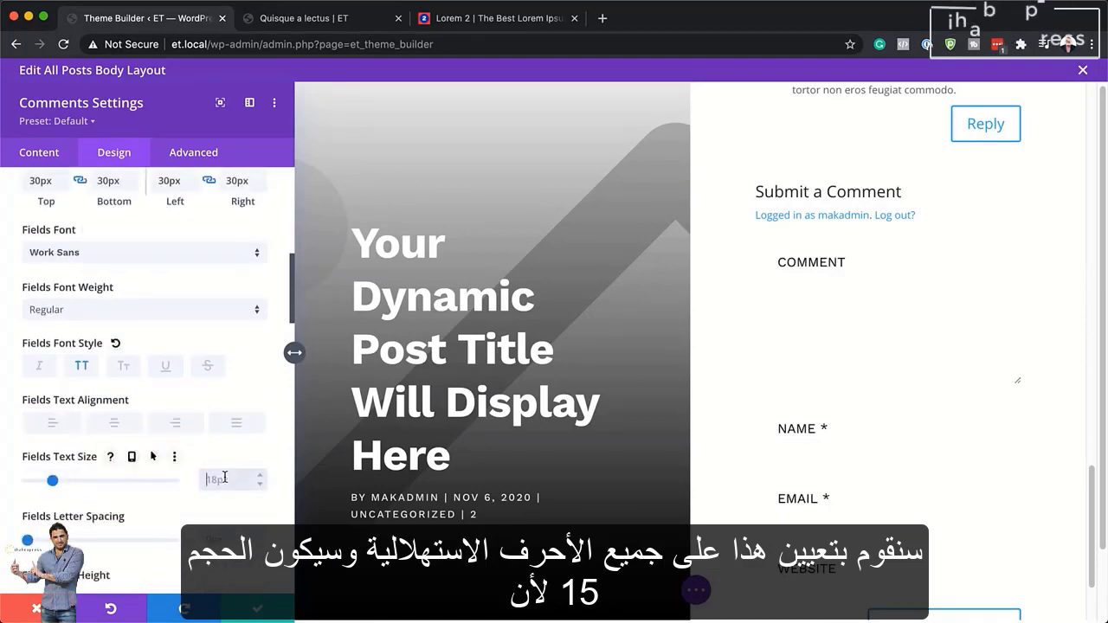
type("15px")
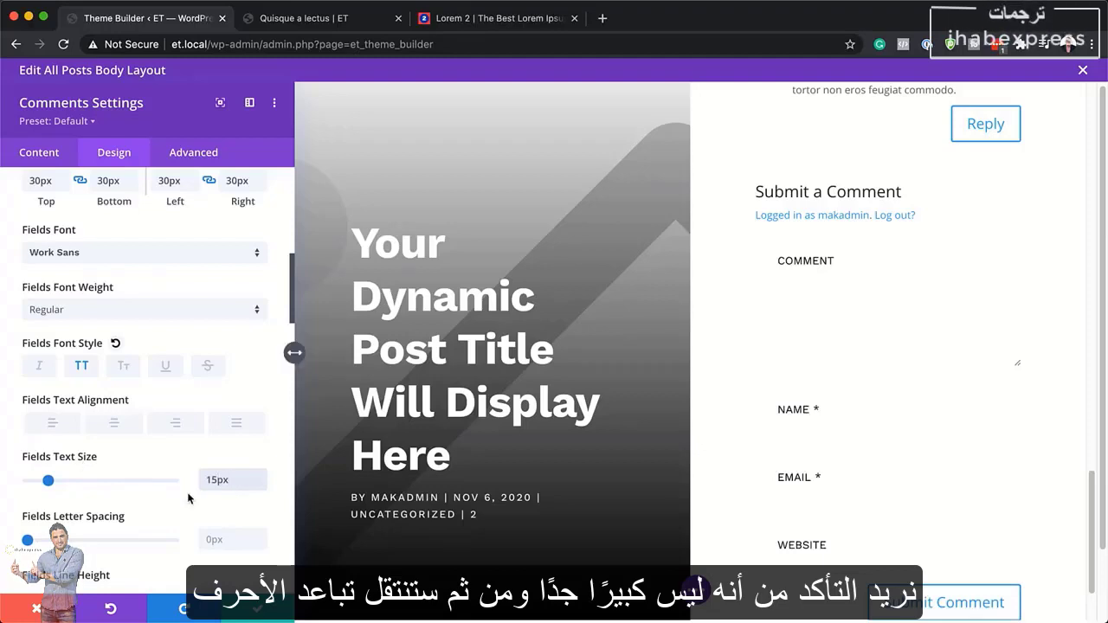
scroll(189, 498, "down", 1)
left_click(214, 527)
type("3")
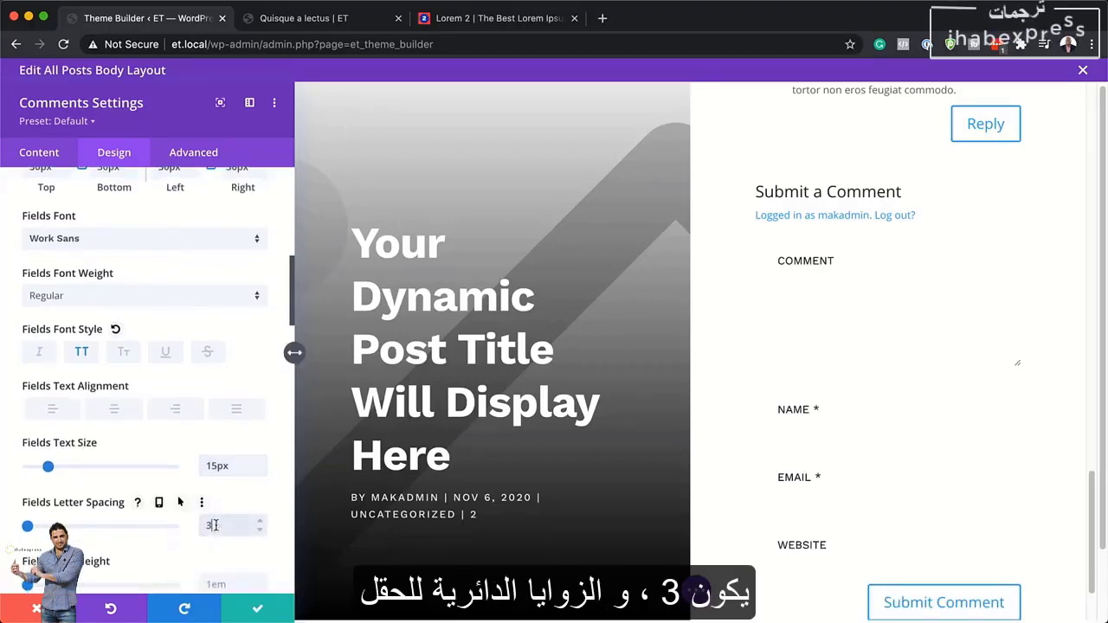
Round all four corners of the comment fields to 10px, keeping the corner values linked
scroll(178, 530, "down", 6)
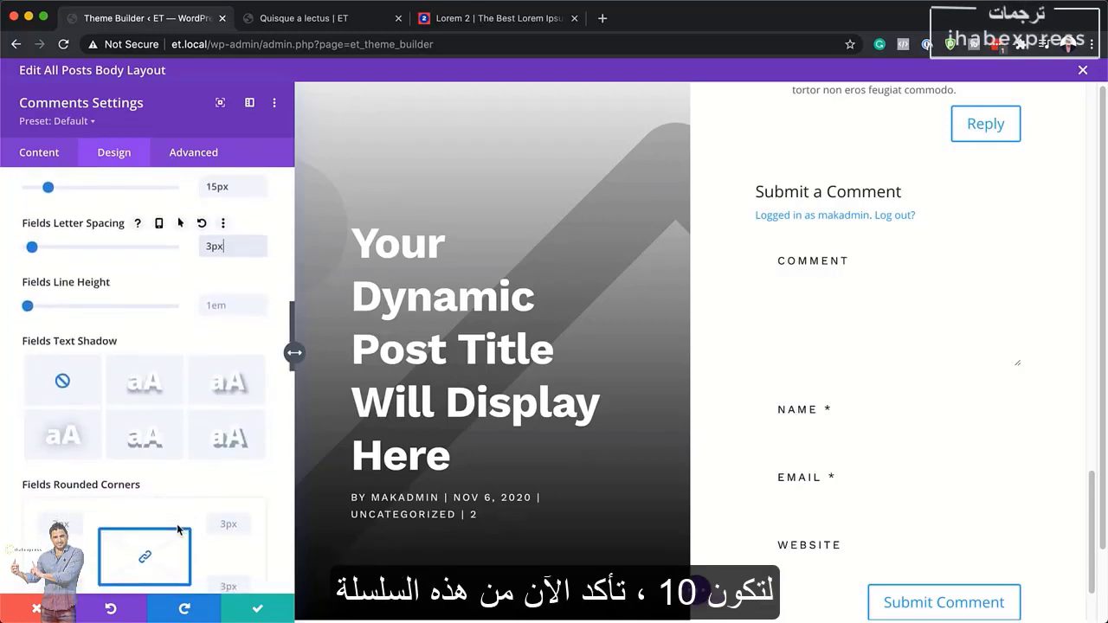
left_click(60, 524)
type("10")
scroll(149, 524, "down", 1)
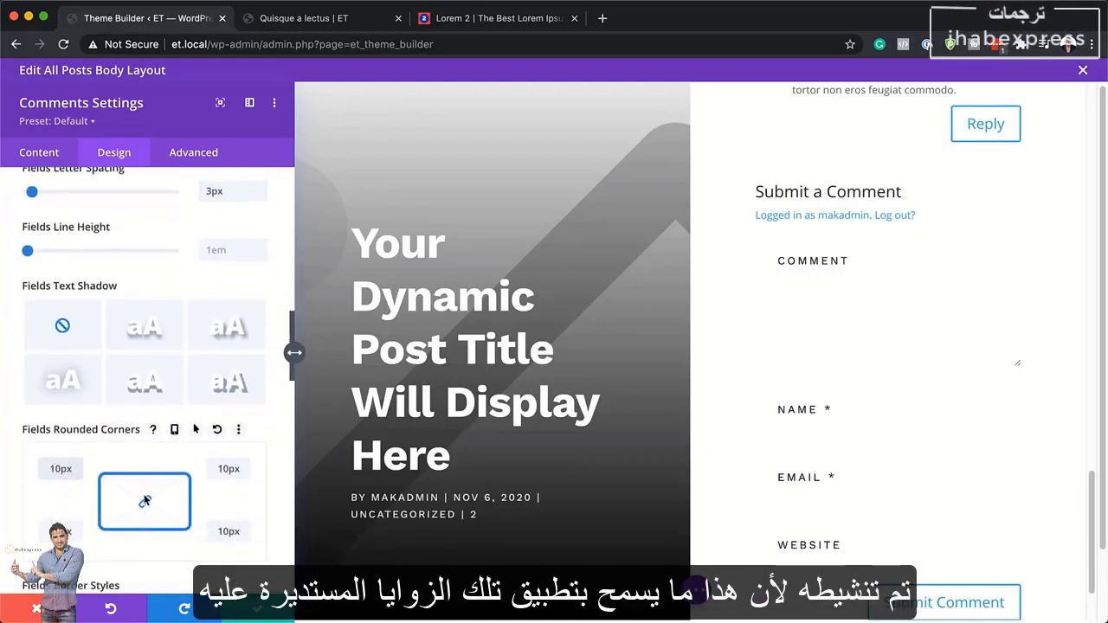
scroll(149, 524, "down", 1)
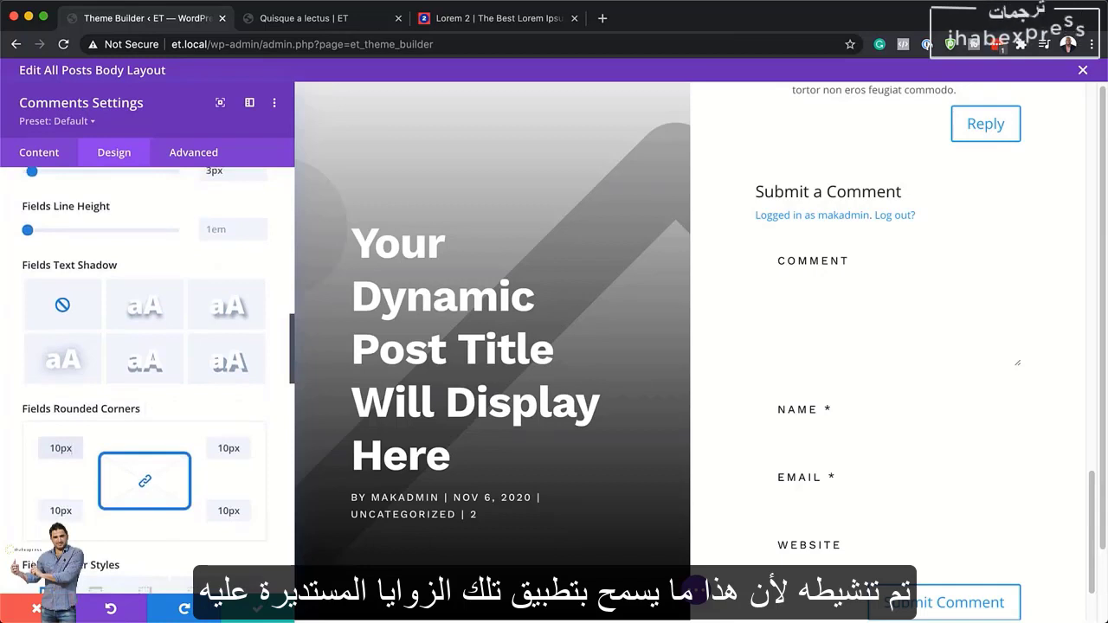